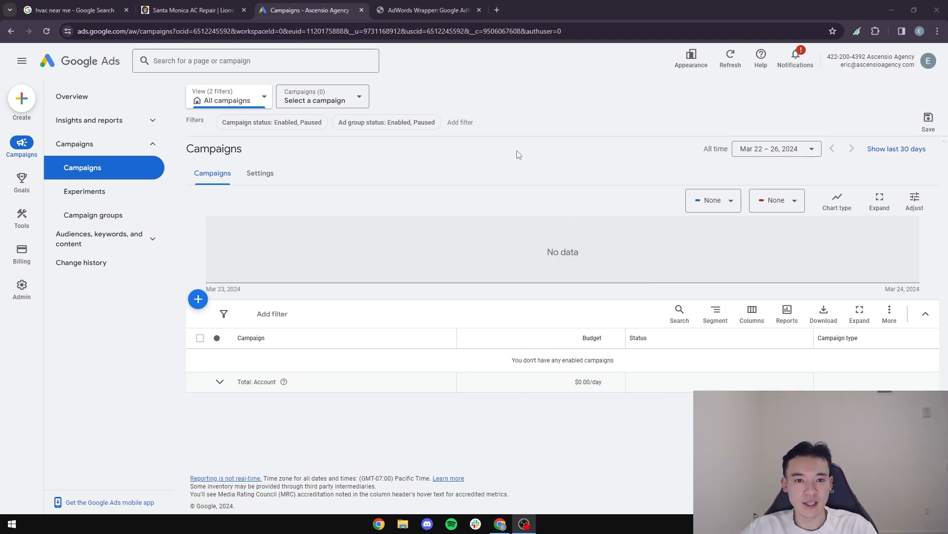
Step: Open google.com in a new browser tab and go to Google Ads from the list of Google apps
{"action": "left_click", "coordinate": [498, 10]}
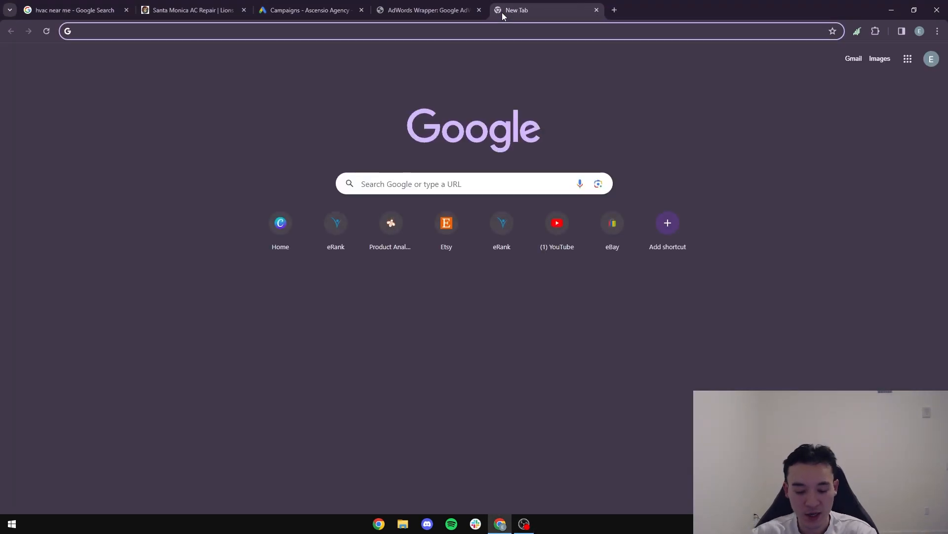
{"action": "type", "text": "google.com"}
{"action": "key", "text": "Return"}
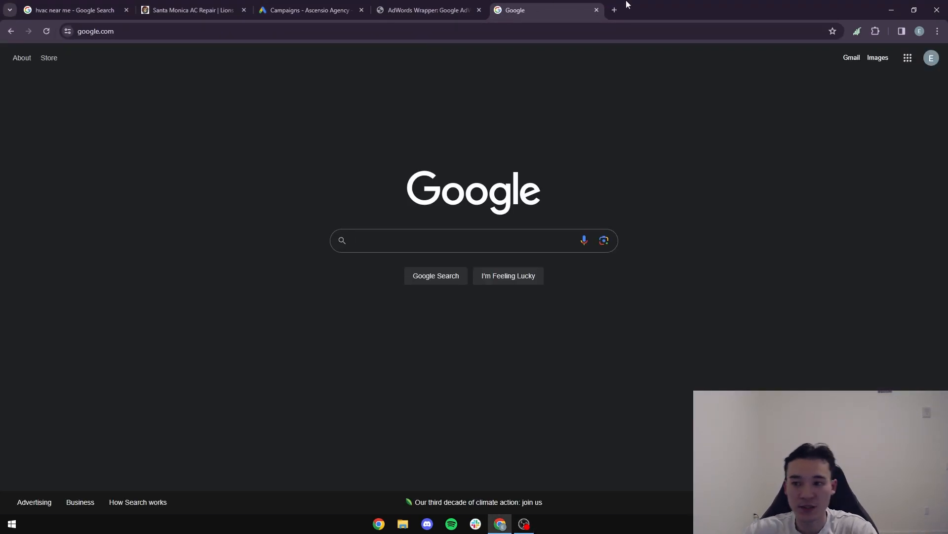
{"action": "left_click", "coordinate": [908, 58]}
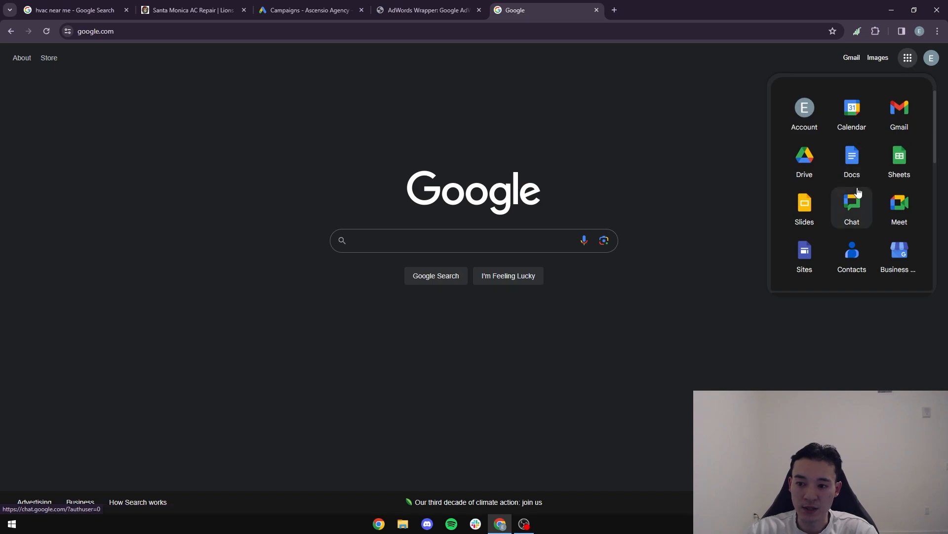
{"action": "scroll", "coordinate": [868, 194], "scroll_direction": "down", "scroll_amount": 2}
{"action": "scroll", "coordinate": [869, 196], "scroll_direction": "down", "scroll_amount": 2}
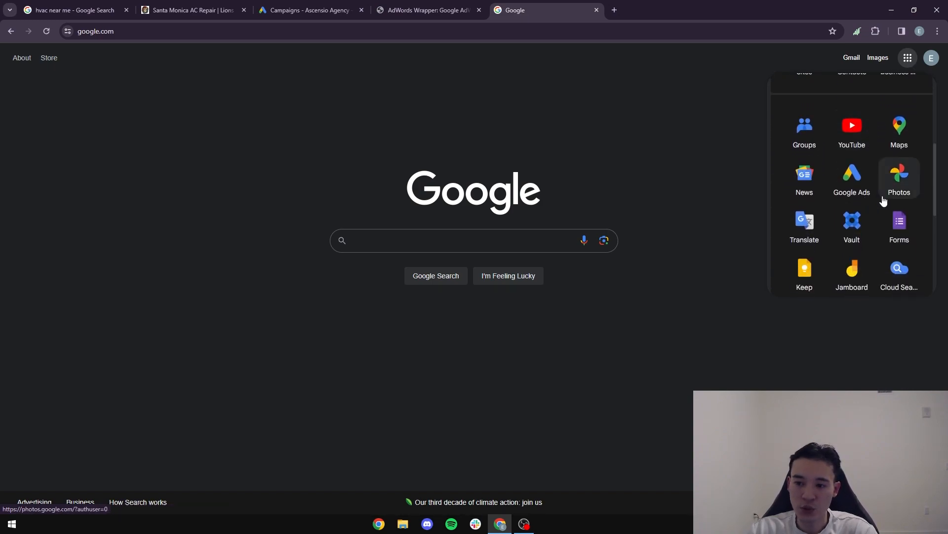
{"action": "left_click", "coordinate": [864, 189]}
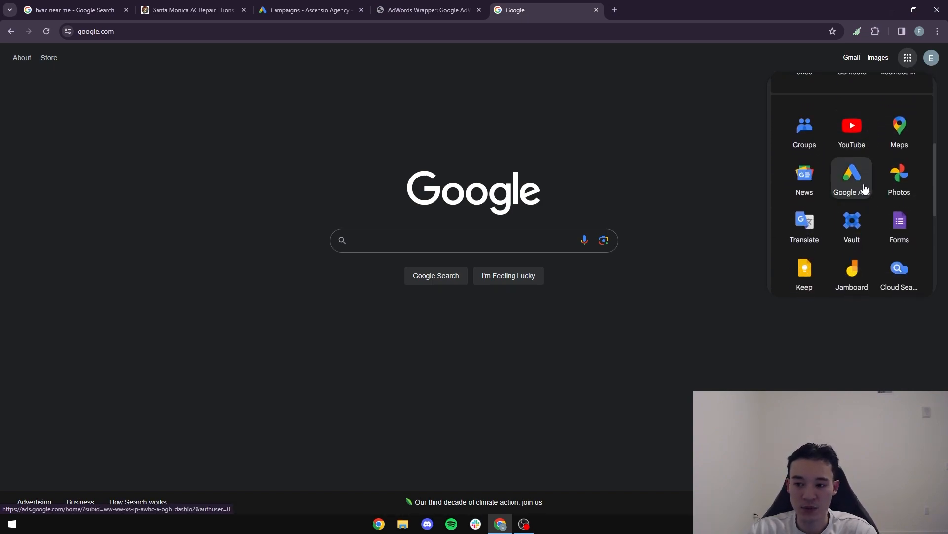
{"action": "left_click", "coordinate": [864, 189]}
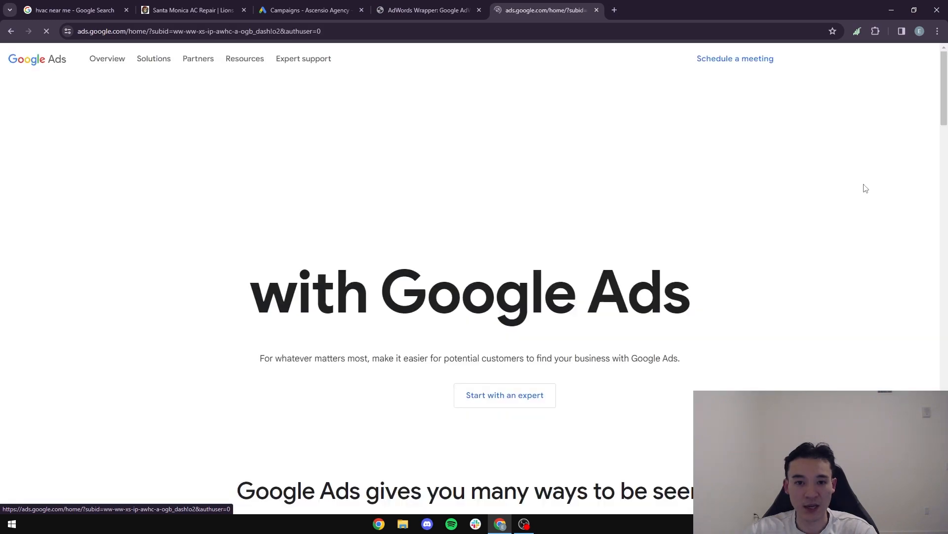
Step: Start now with Google Ads to enter the account's campaign overview, and dismiss the notification banner
{"action": "scroll", "coordinate": [496, 387], "scroll_direction": "down", "scroll_amount": 1}
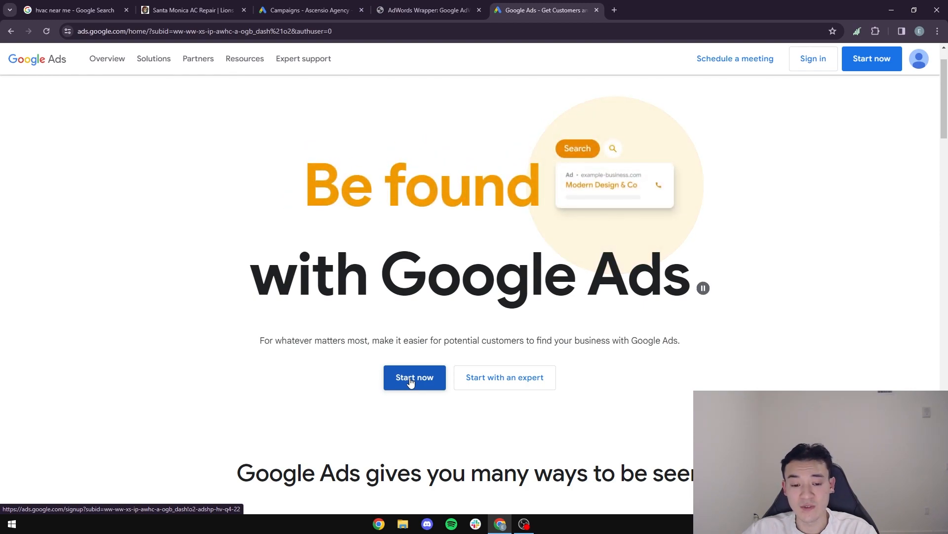
{"action": "left_click", "coordinate": [410, 379]}
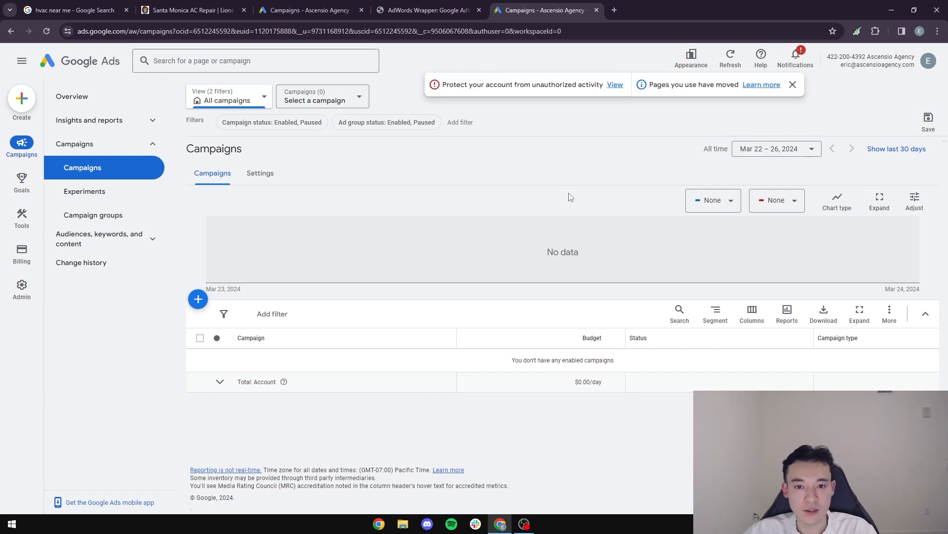
{"action": "left_click", "coordinate": [793, 85]}
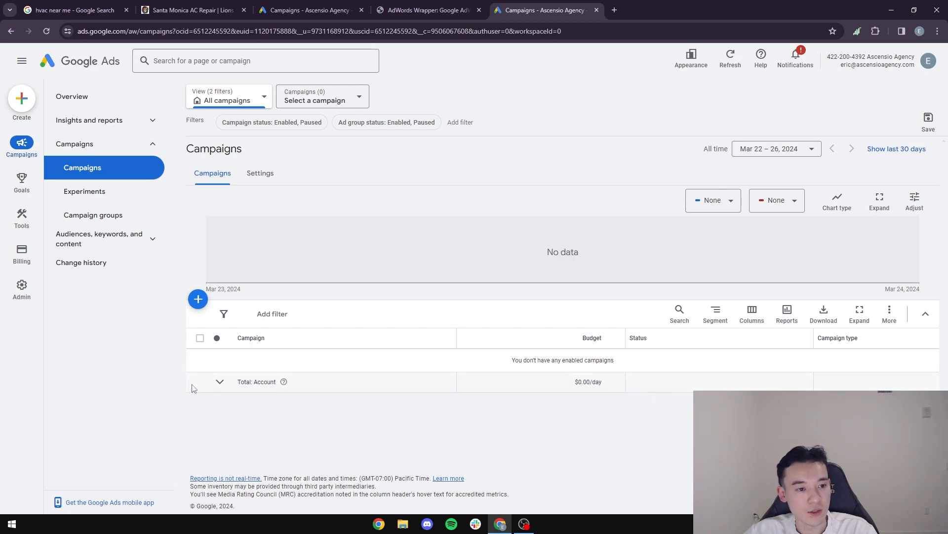
Step: Create a new campaign with the Leads objective, keeping the Submit lead forms conversion goal
{"action": "left_click", "coordinate": [22, 101]}
{"action": "left_click", "coordinate": [52, 106]}
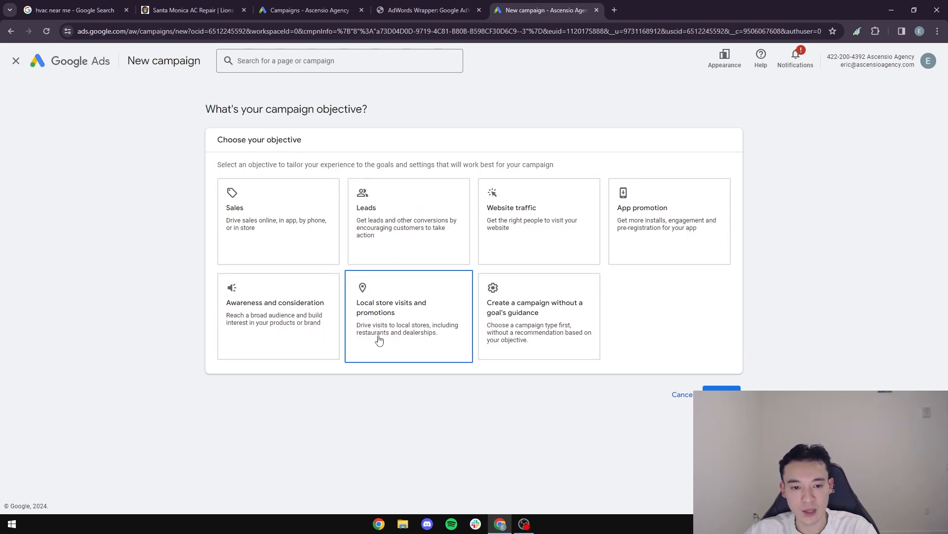
{"action": "left_click", "coordinate": [396, 231]}
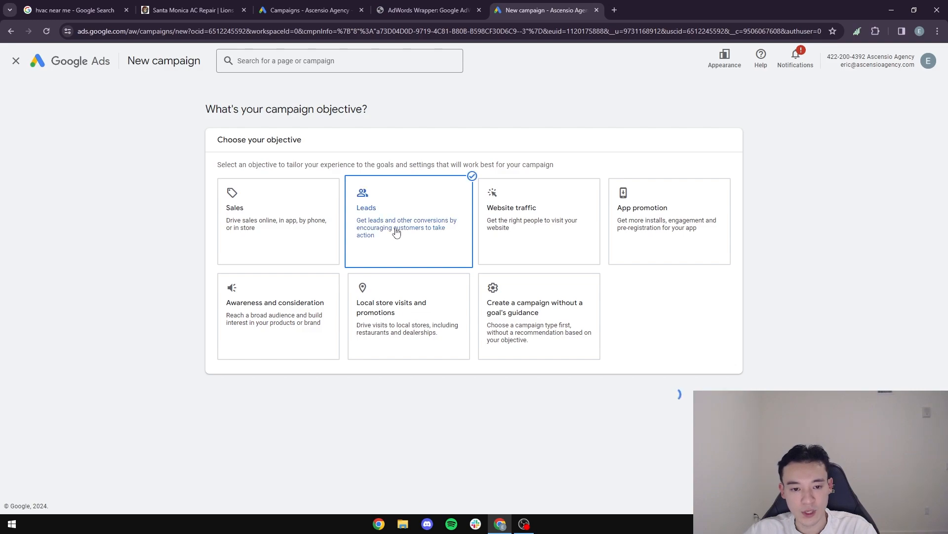
{"action": "scroll", "coordinate": [387, 275], "scroll_direction": "down", "scroll_amount": 3}
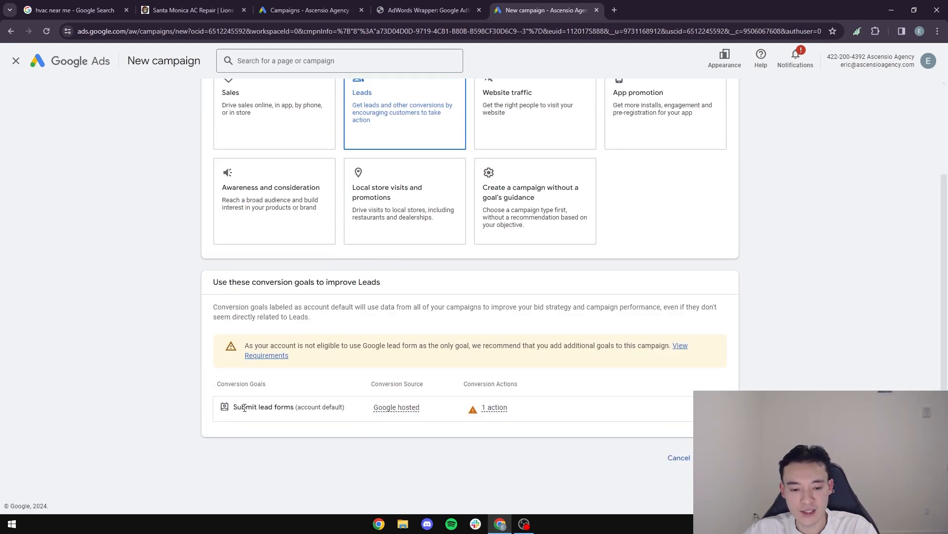
{"action": "left_click_drag", "start_coordinate": [253, 408], "coordinate": [294, 413]}
{"action": "left_click", "coordinate": [295, 414]}
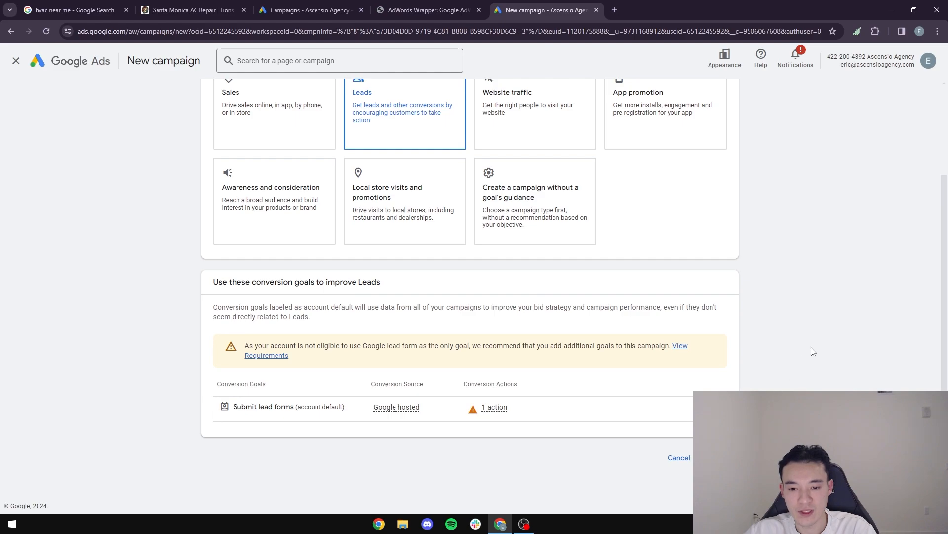
{"action": "scroll", "coordinate": [689, 311], "scroll_direction": "up", "scroll_amount": 1}
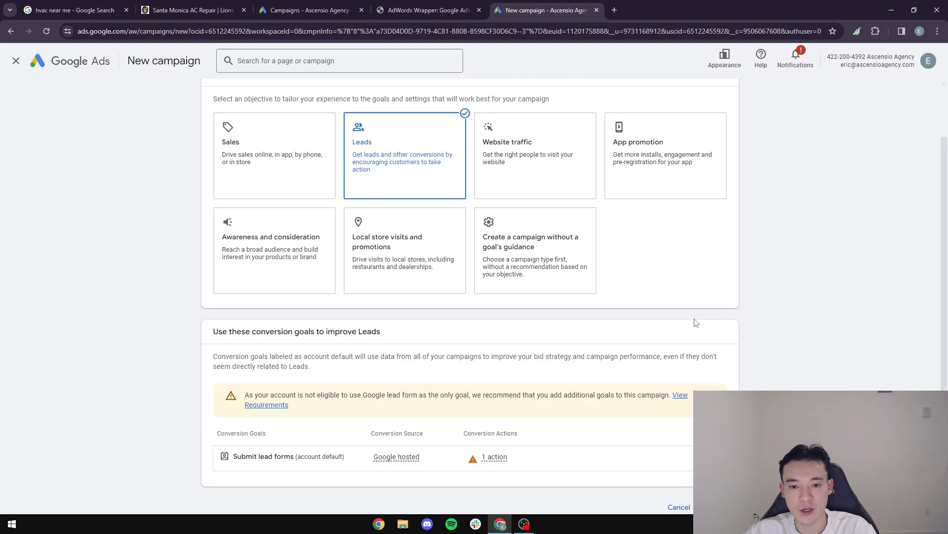
{"action": "scroll", "coordinate": [542, 428], "scroll_direction": "down", "scroll_amount": 1}
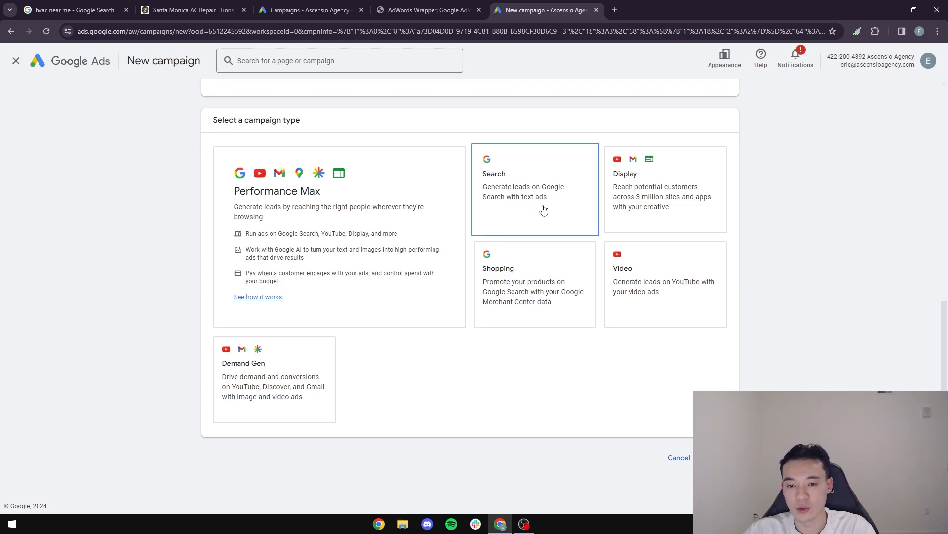
Step: Choose the Search campaign type and select phone calls, lead form submissions and website visits as ways to reach the goal
{"action": "left_click", "coordinate": [527, 198]}
{"action": "scroll", "coordinate": [469, 252], "scroll_direction": "down", "scroll_amount": 4}
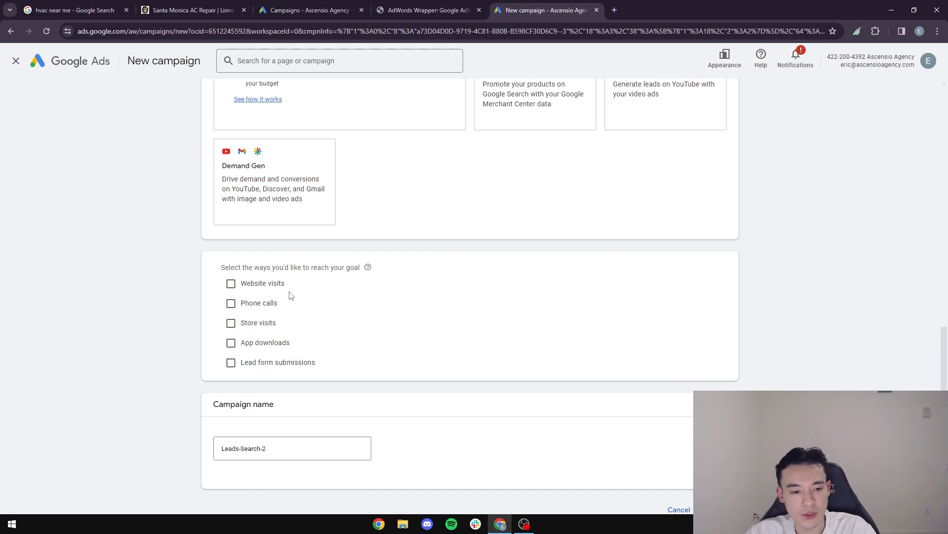
{"action": "left_click", "coordinate": [258, 307]}
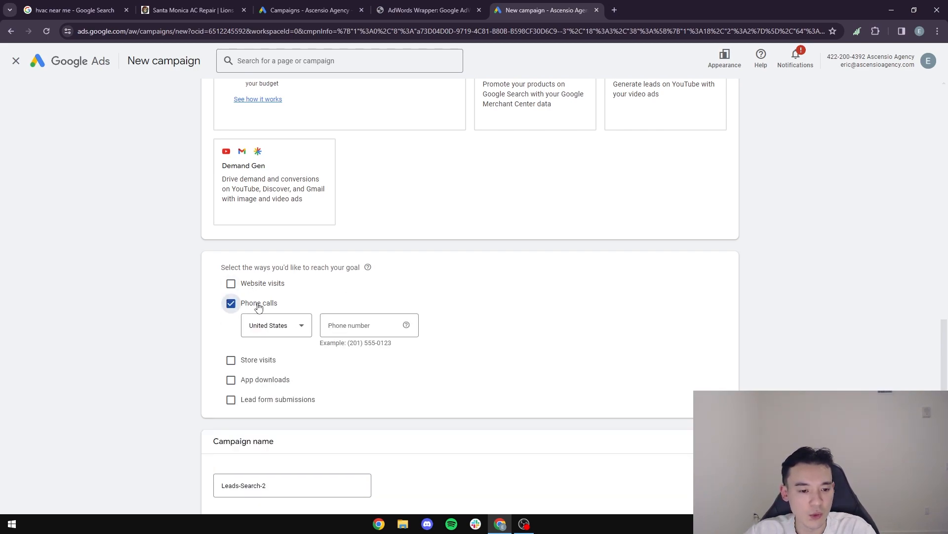
{"action": "left_click", "coordinate": [234, 405]}
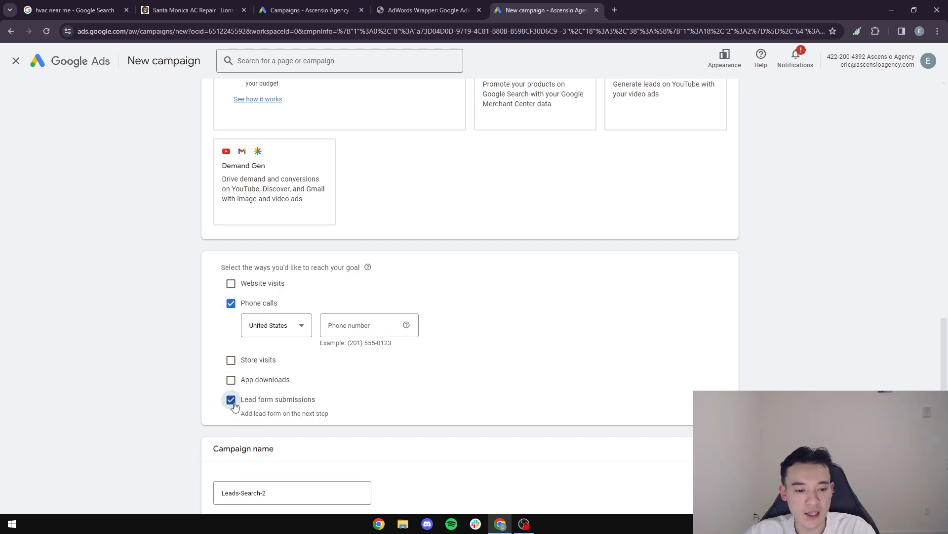
{"action": "left_click", "coordinate": [260, 290]}
{"action": "scroll", "coordinate": [261, 276], "scroll_direction": "up", "scroll_amount": 2}
{"action": "left_click", "coordinate": [74, 10]}
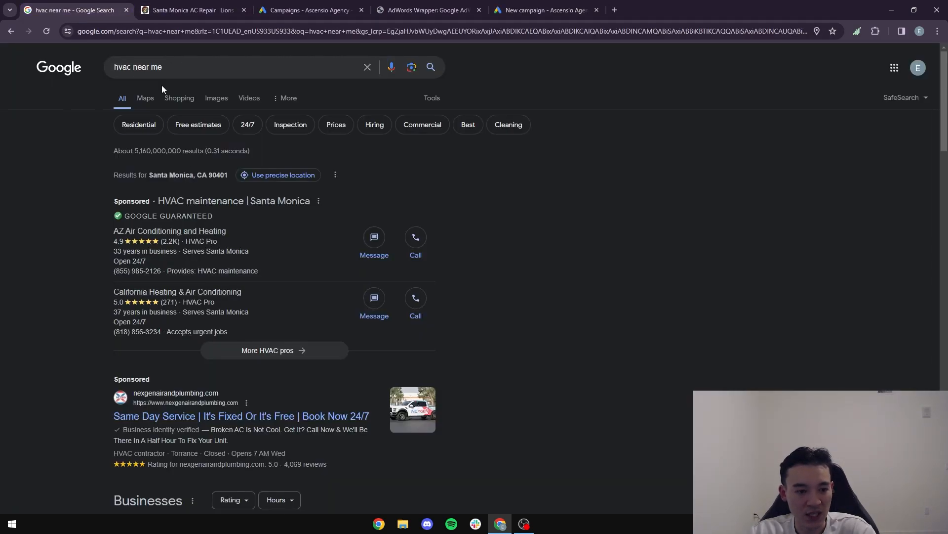
{"action": "scroll", "coordinate": [158, 84], "scroll_direction": "down", "scroll_amount": 5}
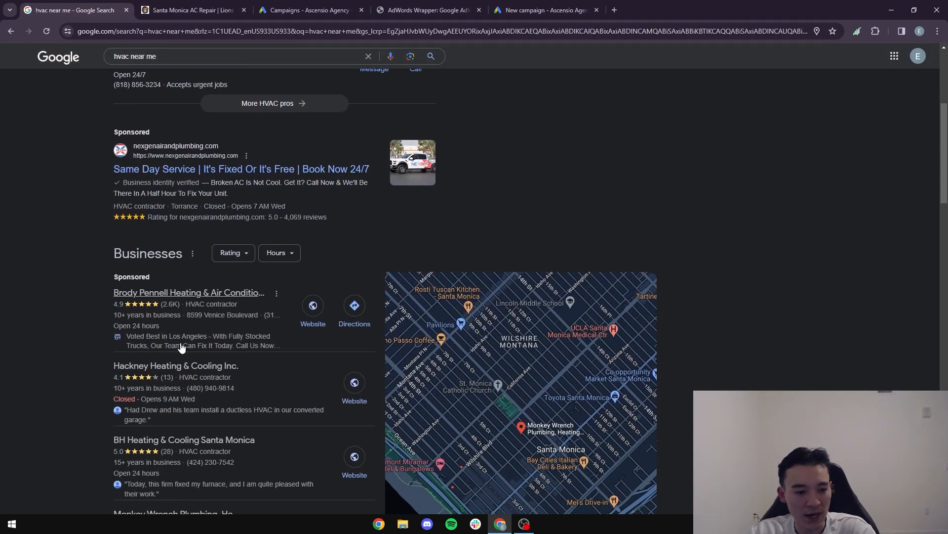
{"action": "scroll", "coordinate": [208, 365], "scroll_direction": "down", "scroll_amount": 9}
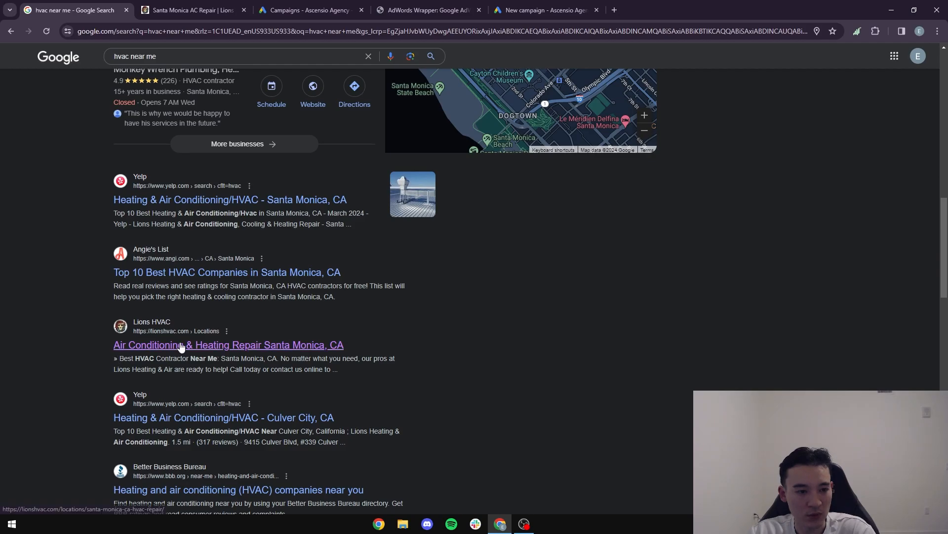
{"action": "scroll", "coordinate": [205, 371], "scroll_direction": "up", "scroll_amount": 3}
{"action": "left_click", "coordinate": [192, 10]}
{"action": "scroll", "coordinate": [251, 92], "scroll_direction": "up", "scroll_amount": 20}
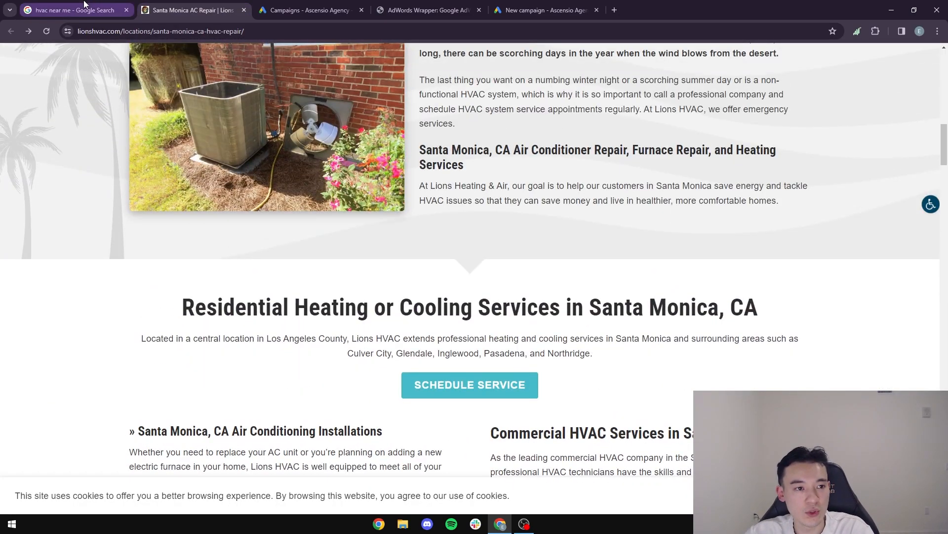
{"action": "scroll", "coordinate": [122, 67], "scroll_direction": "up", "scroll_amount": 15}
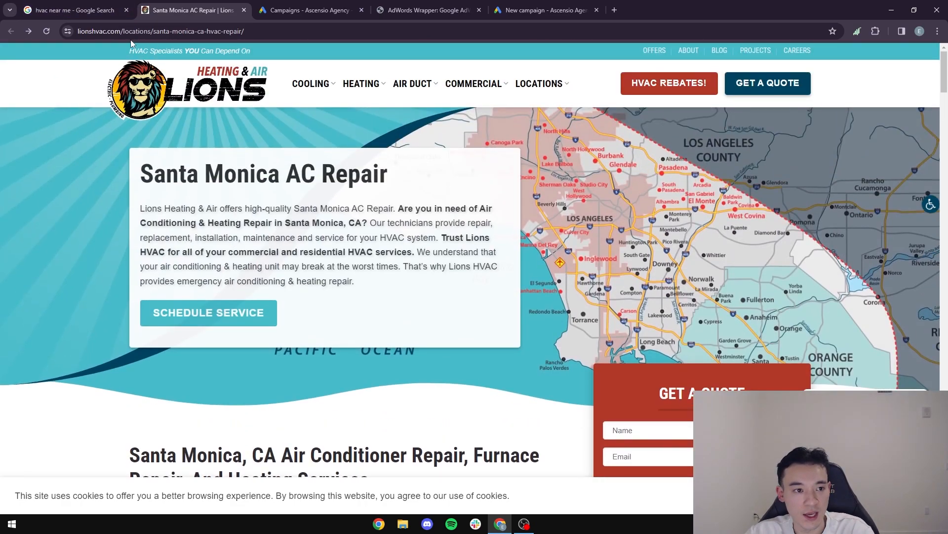
{"action": "left_click_drag", "start_coordinate": [122, 31], "coordinate": [75, 31]}
{"action": "key", "text": "ctrl+c"}
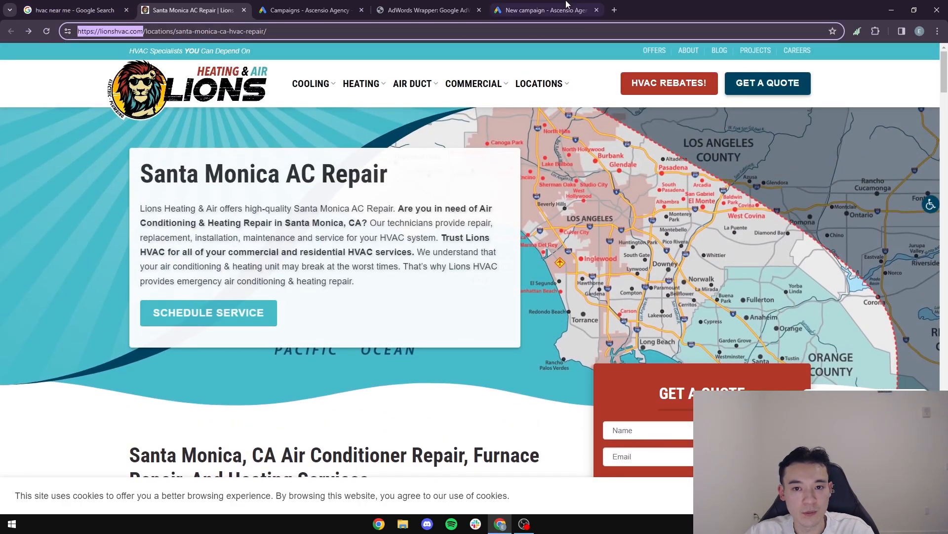
{"action": "left_click", "coordinate": [428, 10]}
{"action": "left_click", "coordinate": [543, 9]}
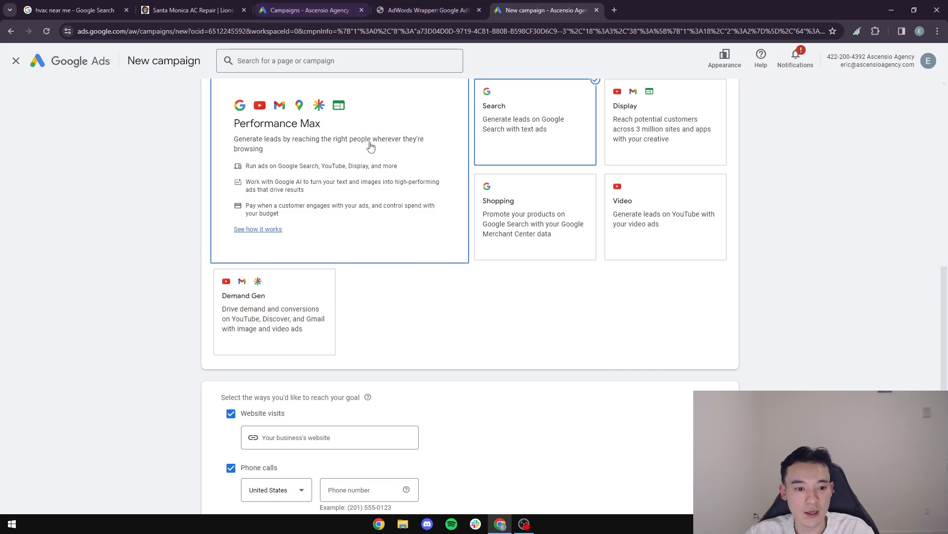
{"action": "scroll", "coordinate": [432, 220], "scroll_direction": "down", "scroll_amount": 3}
{"action": "left_click", "coordinate": [348, 290]}
{"action": "key", "text": "ctrl+v"}
{"action": "left_click", "coordinate": [555, 329]}
Step: Look for the company's phone number in the "hvac near me" results and on the Lions HVAC Santa Monica page
{"action": "left_click", "coordinate": [361, 341]}
{"action": "left_click", "coordinate": [184, 4]}
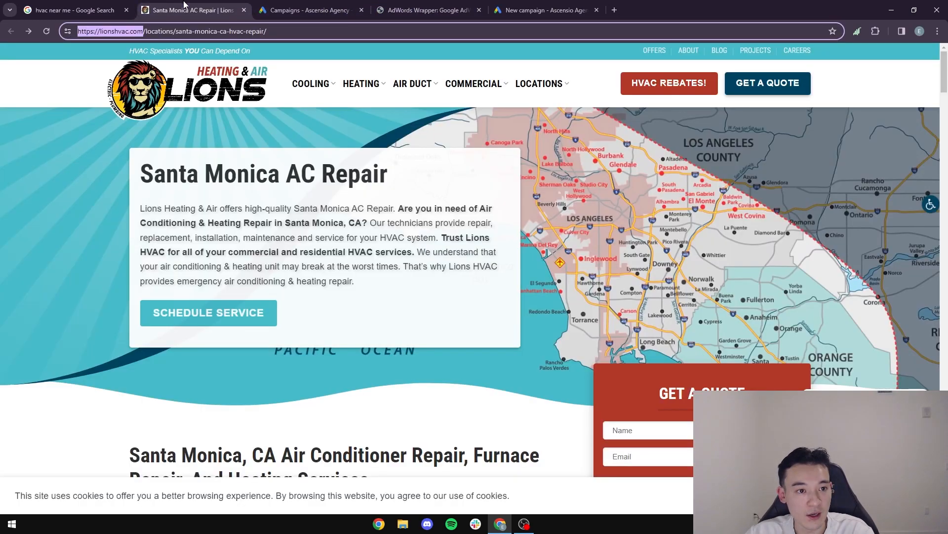
{"action": "scroll", "coordinate": [561, 206], "scroll_direction": "down", "scroll_amount": 12}
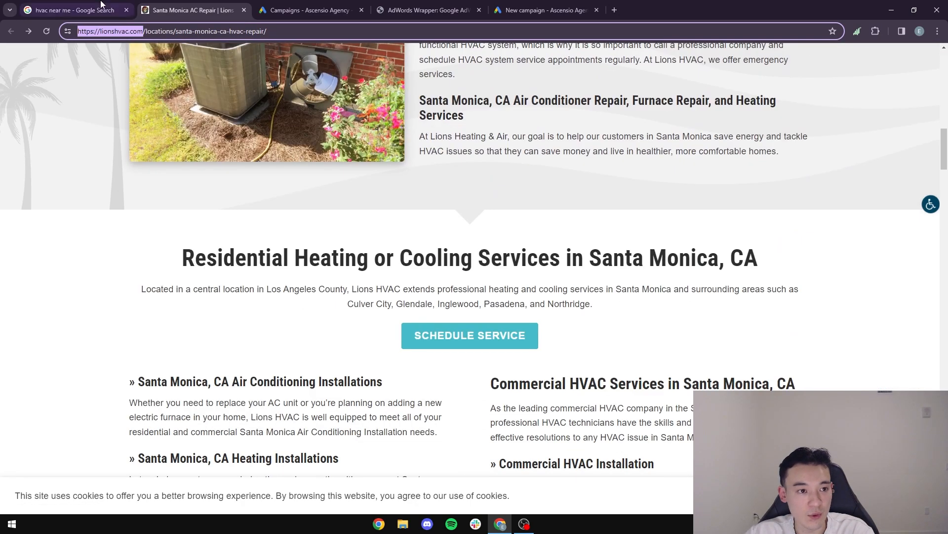
{"action": "left_click", "coordinate": [98, 7]}
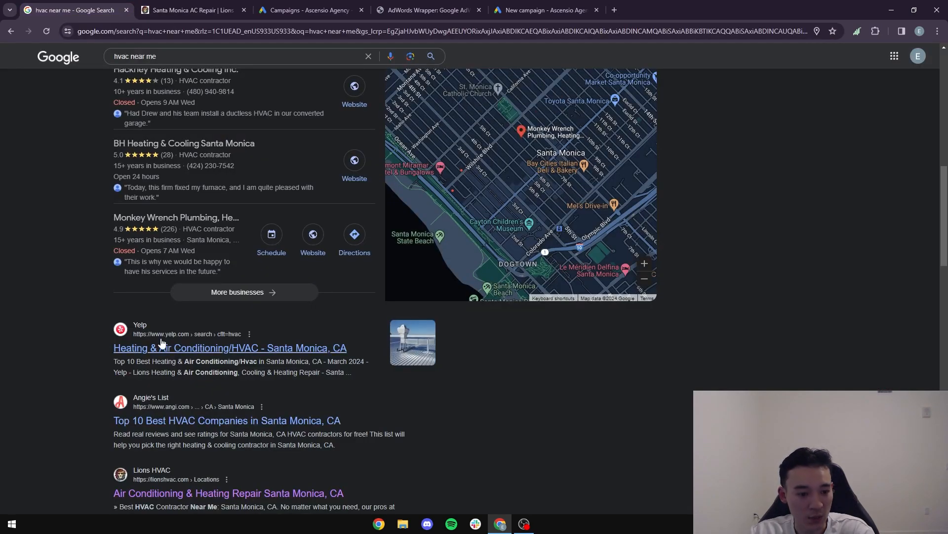
{"action": "scroll", "coordinate": [193, 434], "scroll_direction": "down", "scroll_amount": 3}
{"action": "left_click", "coordinate": [182, 6]}
{"action": "scroll", "coordinate": [518, 221], "scroll_direction": "up", "scroll_amount": 5}
{"action": "scroll", "coordinate": [518, 220], "scroll_direction": "up", "scroll_amount": 10}
{"action": "mouse_move", "coordinate": [391, 91]}
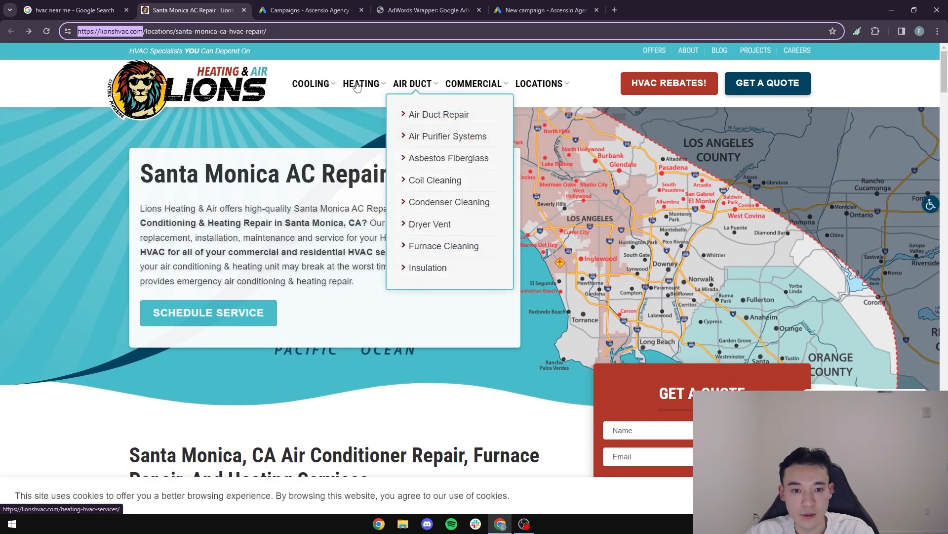
{"action": "scroll", "coordinate": [209, 176], "scroll_direction": "down", "scroll_amount": 5}
{"action": "scroll", "coordinate": [209, 176], "scroll_direction": "up", "scroll_amount": 2}
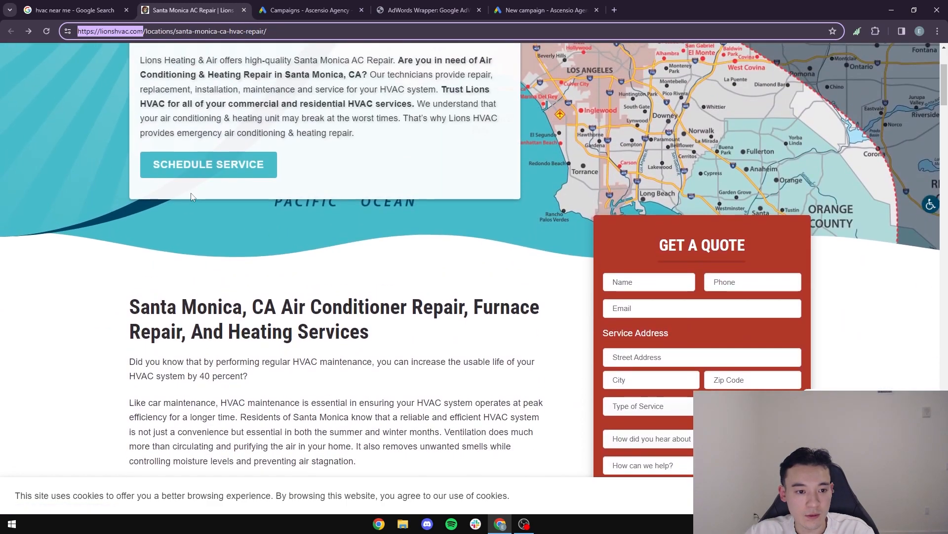
Step: Open the Lions HVAC Schedule Service page and locate the company's phone number near its footer
{"action": "left_click", "coordinate": [208, 165]}
{"action": "scroll", "coordinate": [368, 258], "scroll_direction": "down", "scroll_amount": 10}
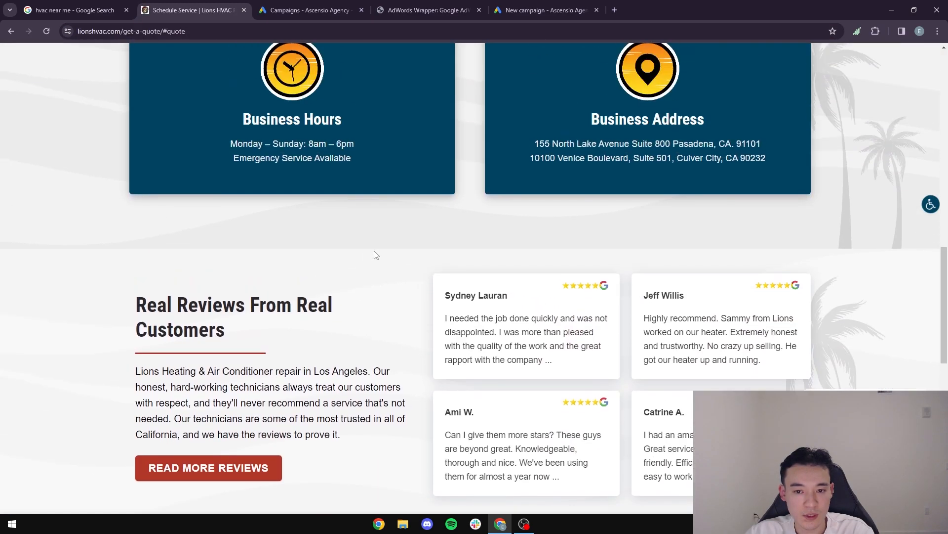
{"action": "scroll", "coordinate": [368, 257], "scroll_direction": "up", "scroll_amount": 3}
{"action": "scroll", "coordinate": [485, 161], "scroll_direction": "down", "scroll_amount": 14}
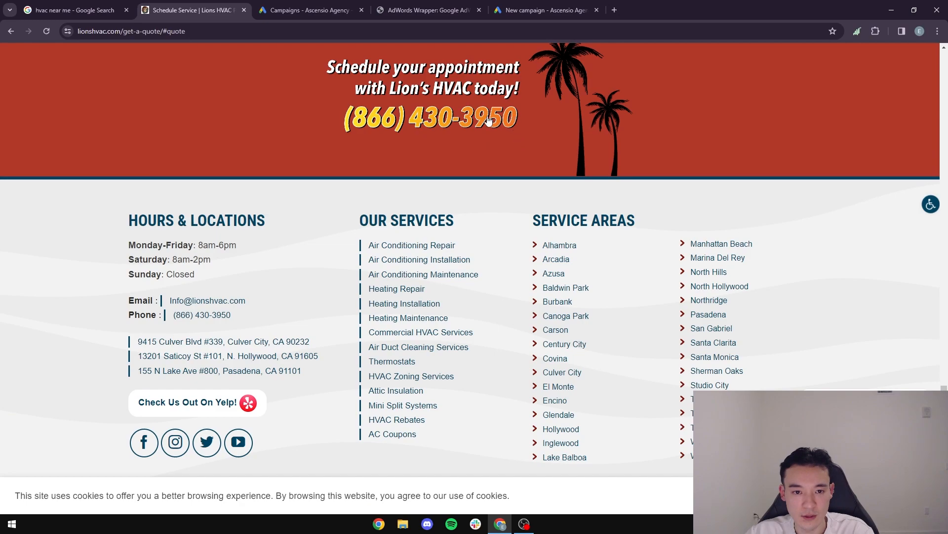
{"action": "scroll", "coordinate": [500, 118], "scroll_direction": "down", "scroll_amount": 1}
Step: Enter the company's phone number for phone calls in the new campaign, checking the digits against the Lions HVAC Schedule Service page
{"action": "left_click", "coordinate": [524, 3]}
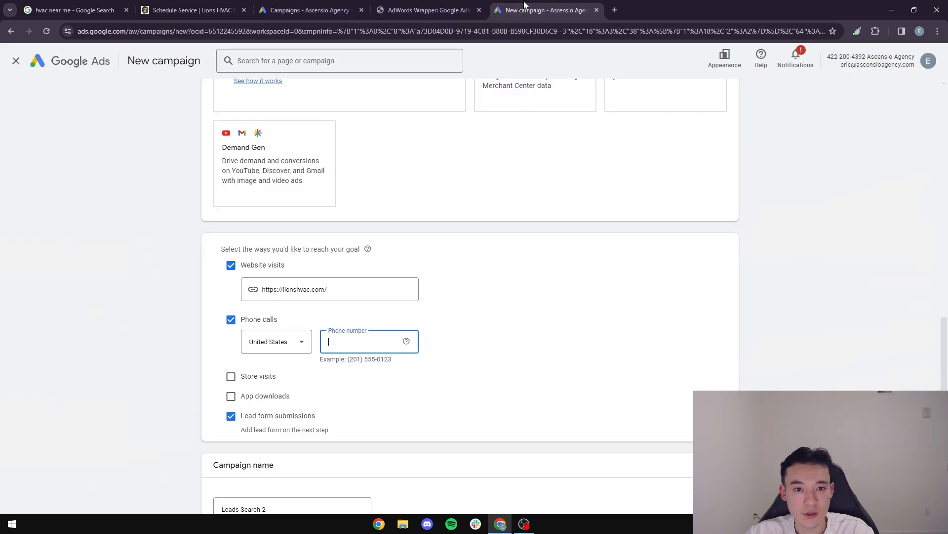
{"action": "scroll", "coordinate": [346, 362], "scroll_direction": "up", "scroll_amount": 3}
{"action": "left_click", "coordinate": [346, 362]}
{"action": "scroll", "coordinate": [366, 324], "scroll_direction": "down", "scroll_amount": 3}
{"action": "left_click", "coordinate": [365, 341]}
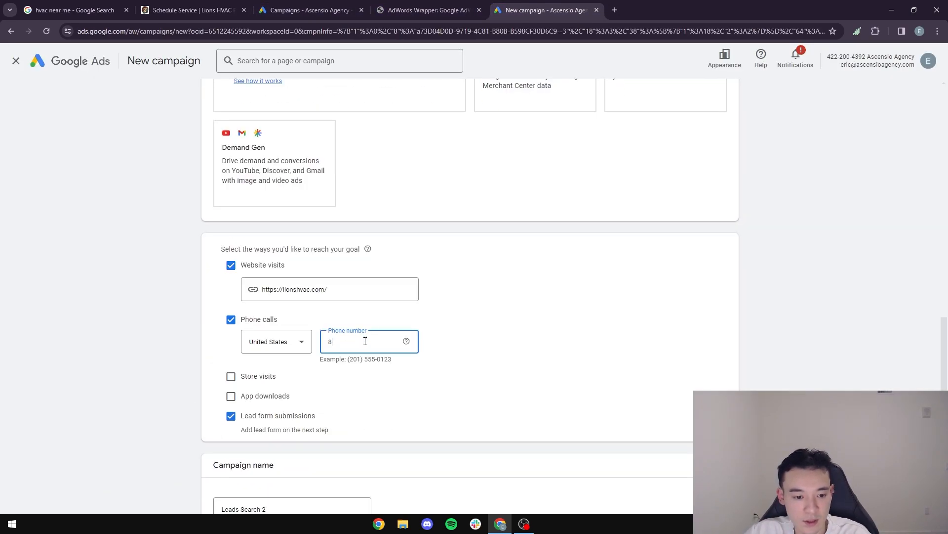
{"action": "scroll", "coordinate": [437, 321], "scroll_direction": "up", "scroll_amount": 3}
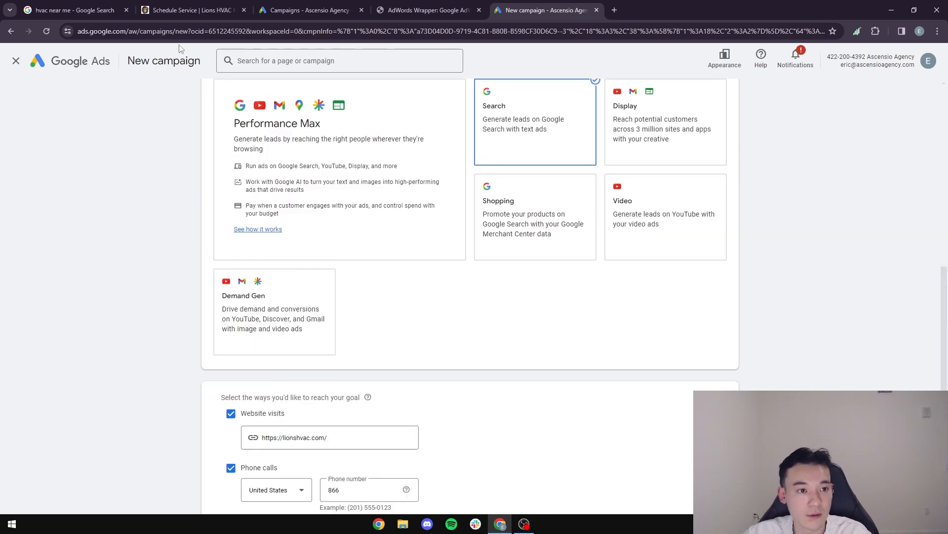
{"action": "left_click", "coordinate": [193, 10]}
{"action": "left_click", "coordinate": [544, 10]}
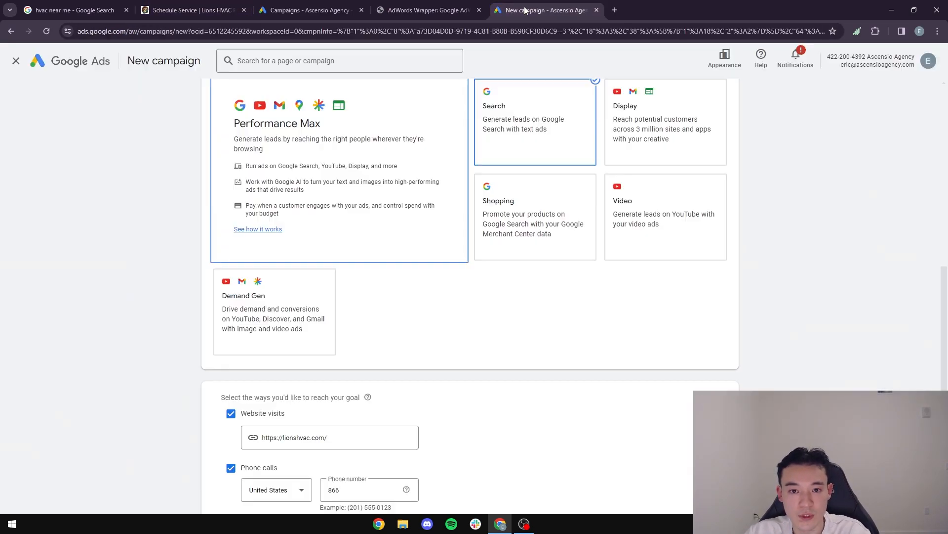
{"action": "type", "text": "866"}
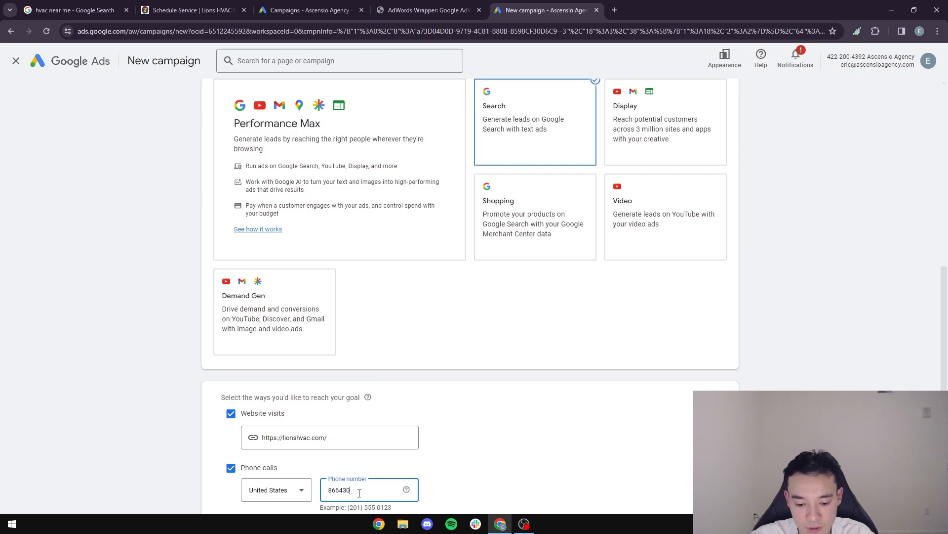
{"action": "left_click", "coordinate": [225, 6]}
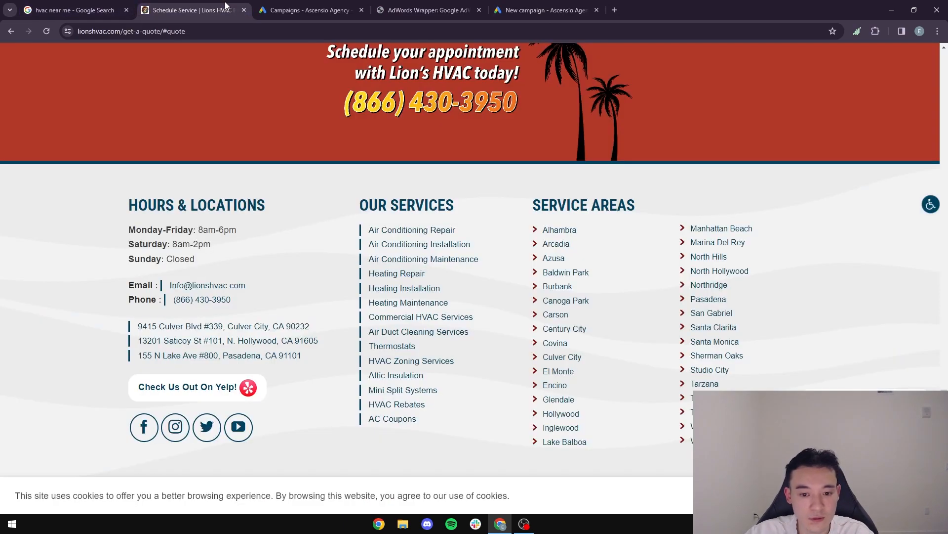
{"action": "left_click", "coordinate": [536, 7]}
{"action": "left_click_drag", "start_coordinate": [370, 493], "coordinate": [352, 494]}
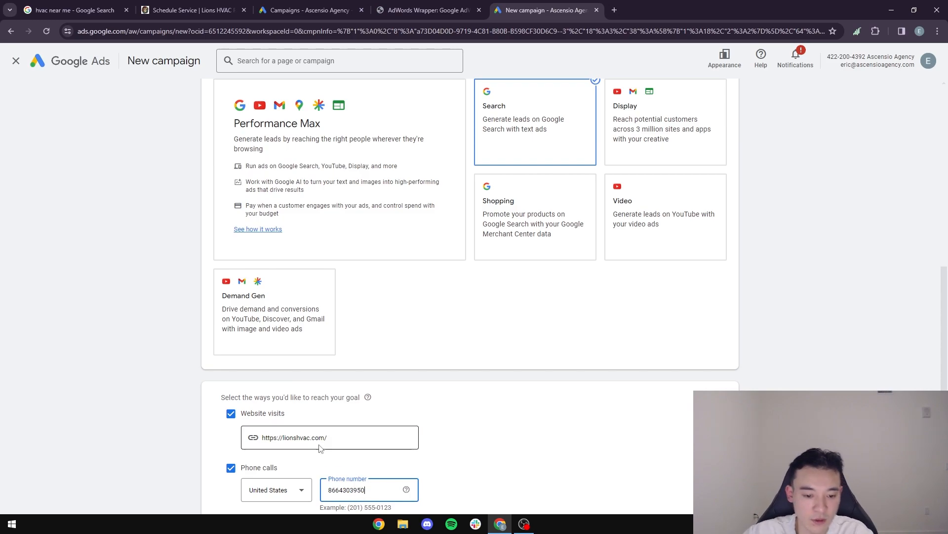
Step: Name the campaign Lions HVAC and continue by starting a new campaign instead of finishing the saved draft
{"action": "scroll", "coordinate": [237, 425], "scroll_direction": "down", "scroll_amount": 5}
{"action": "left_click", "coordinate": [148, 387]}
{"action": "left_click_drag", "start_coordinate": [275, 394], "coordinate": [173, 393]}
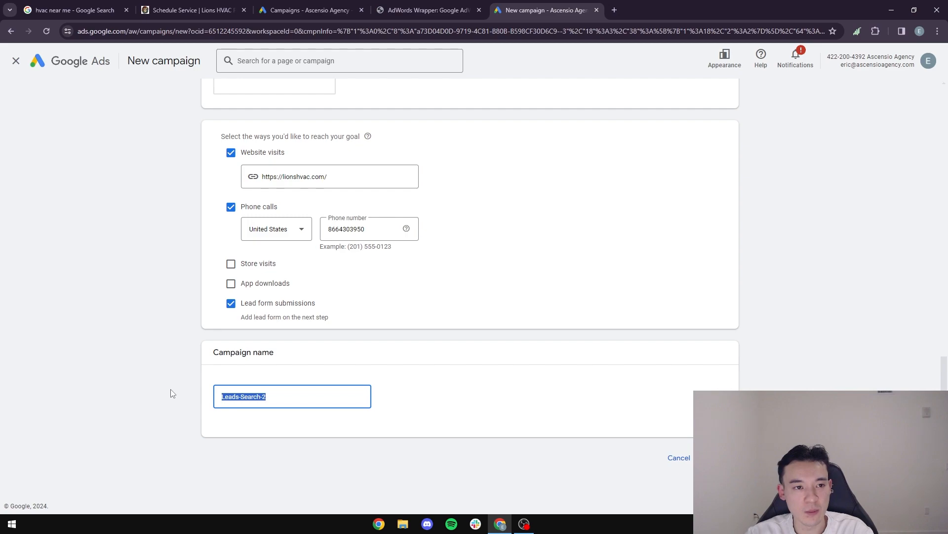
{"action": "type", "text": "Lions HVAC"}
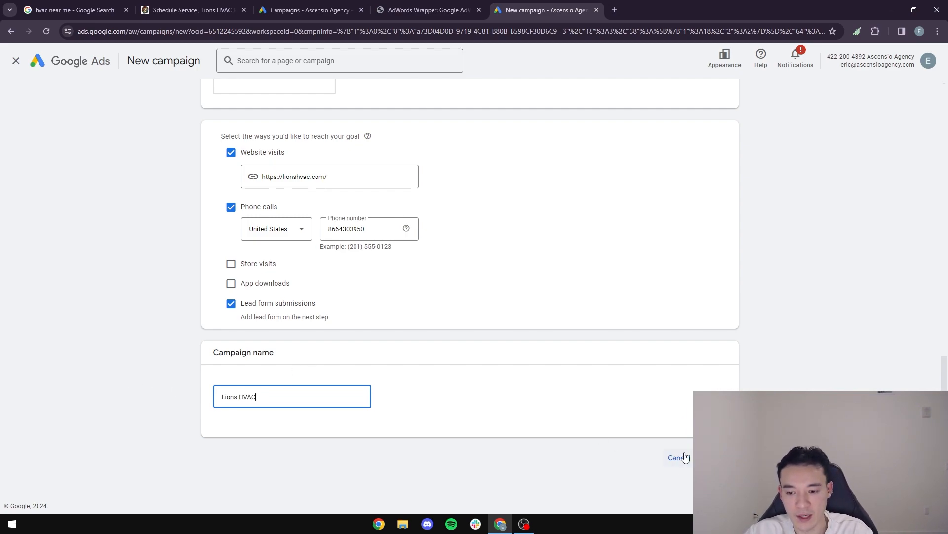
{"action": "left_click", "coordinate": [716, 458]}
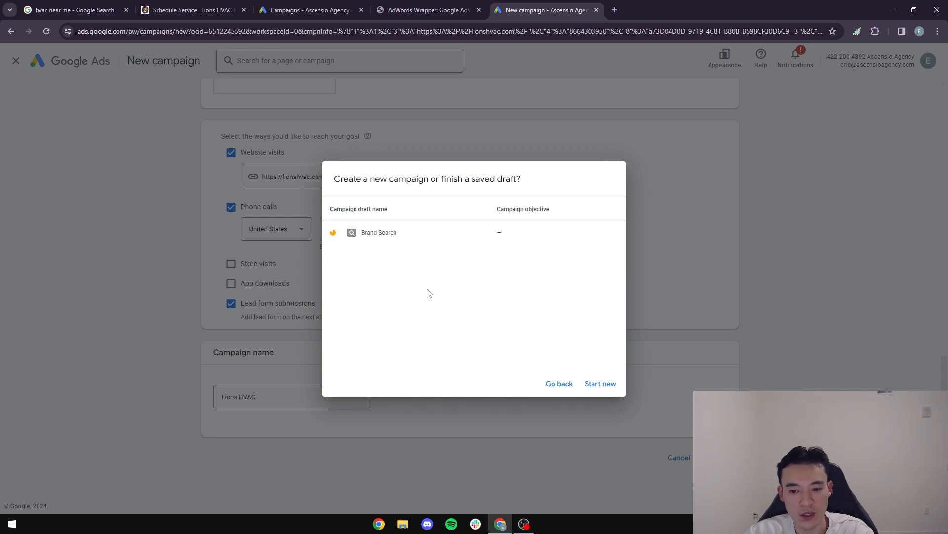
{"action": "left_click", "coordinate": [601, 384]}
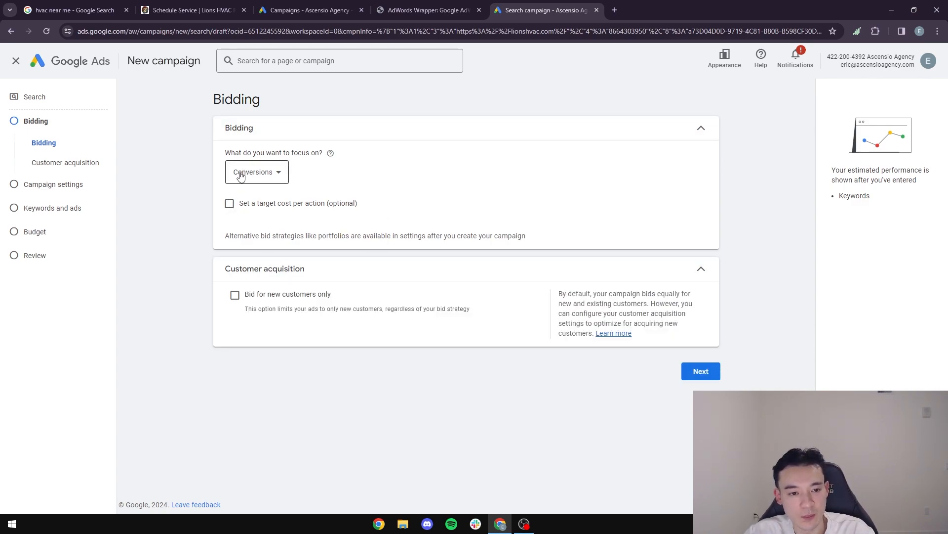
Step: Try Clicks as the bidding focus with a maximum cost per click bid limit enabled
{"action": "left_click", "coordinate": [257, 172]}
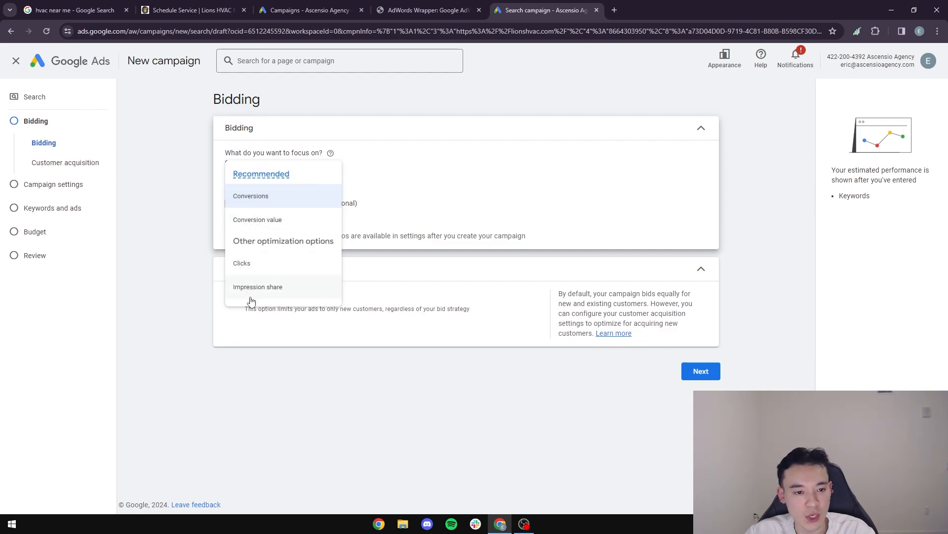
{"action": "left_click", "coordinate": [267, 198]}
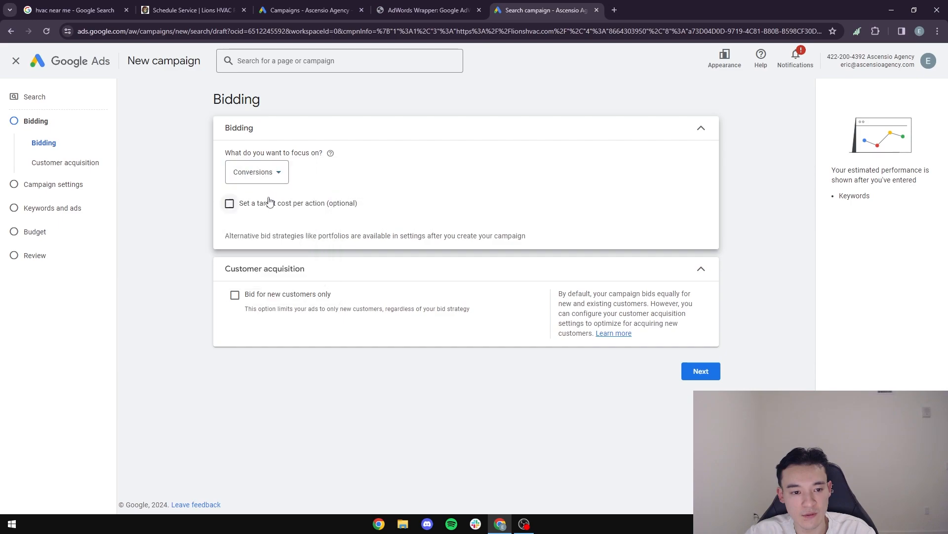
{"action": "left_click", "coordinate": [230, 204]}
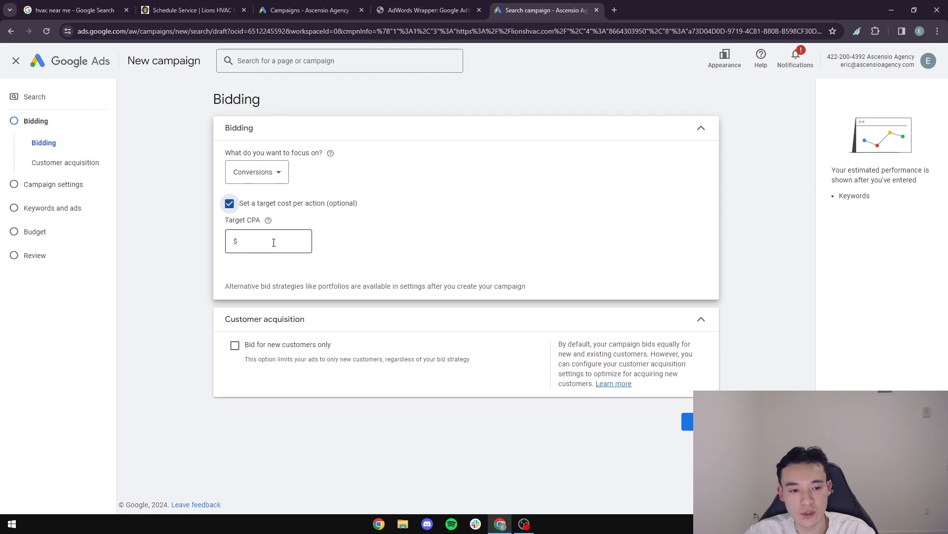
{"action": "left_click", "coordinate": [257, 172]}
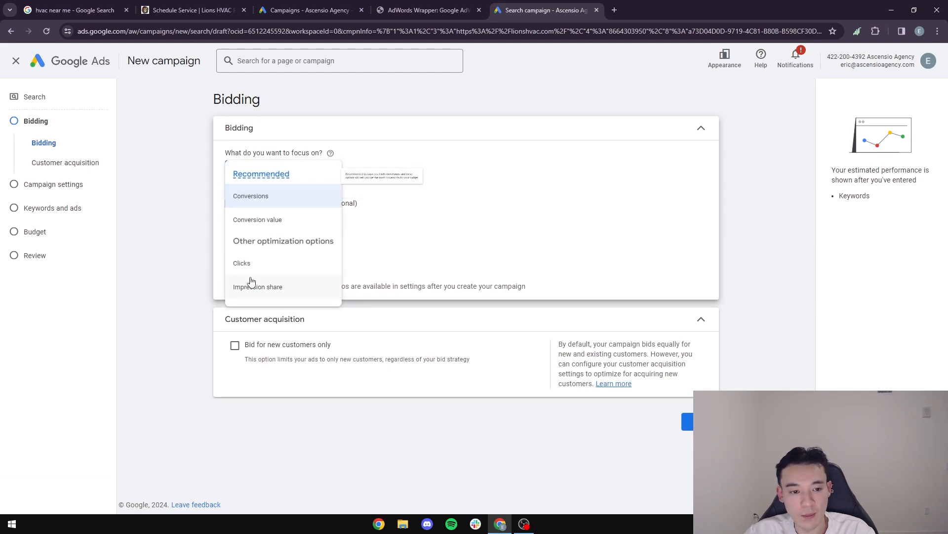
{"action": "left_click", "coordinate": [245, 263]}
{"action": "left_click", "coordinate": [253, 205]}
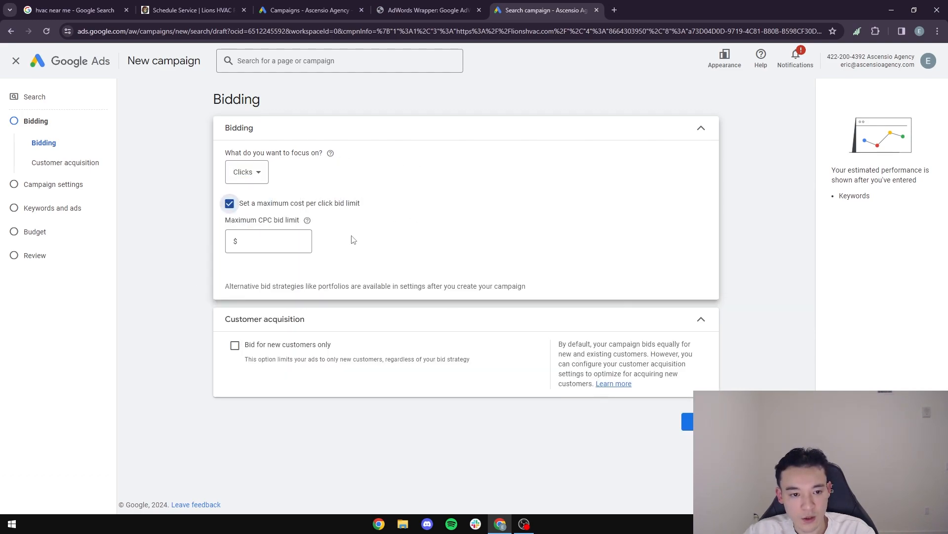
Step: Set the bidding focus to Conversions with a target cost per action of $1.50, and continue to the campaign settings
{"action": "left_click", "coordinate": [244, 172]}
{"action": "left_click", "coordinate": [282, 195]}
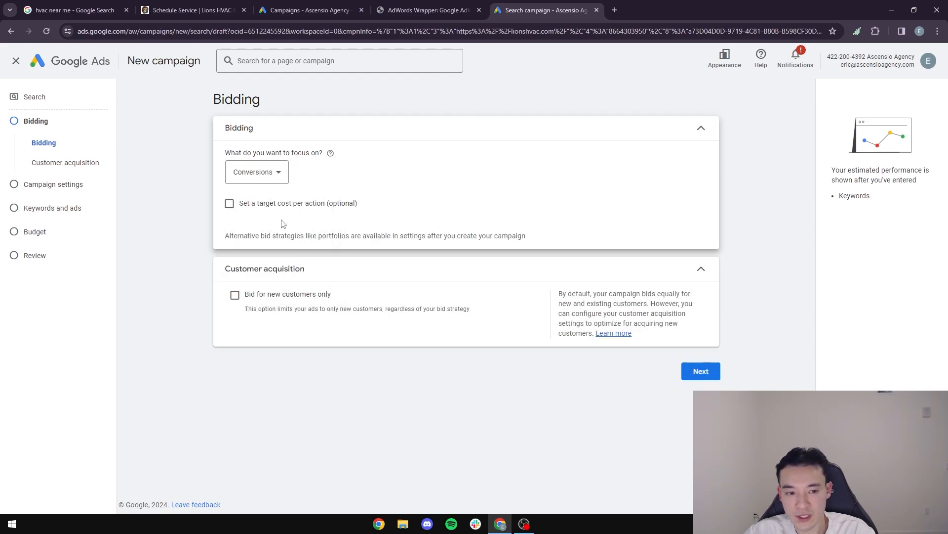
{"action": "left_click", "coordinate": [230, 203]}
{"action": "left_click", "coordinate": [283, 241]}
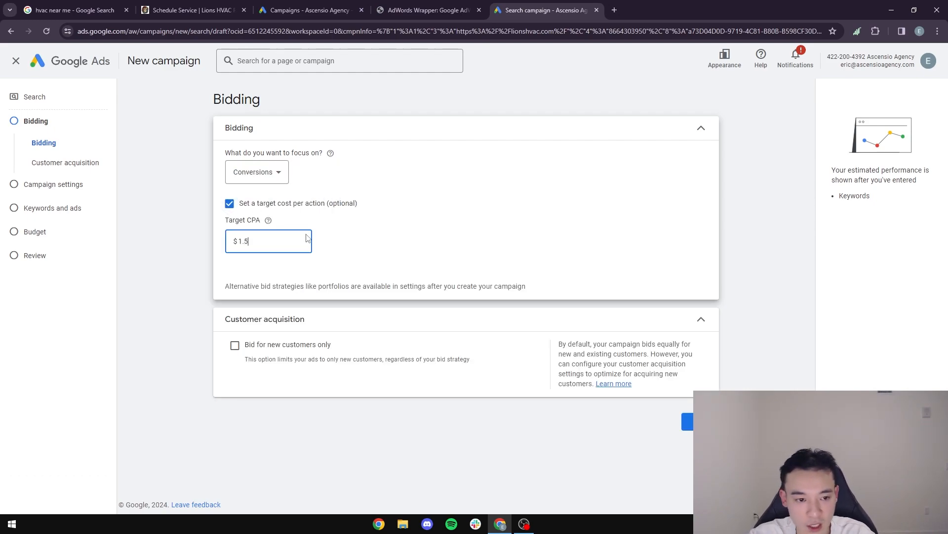
{"action": "left_click", "coordinate": [172, 275]}
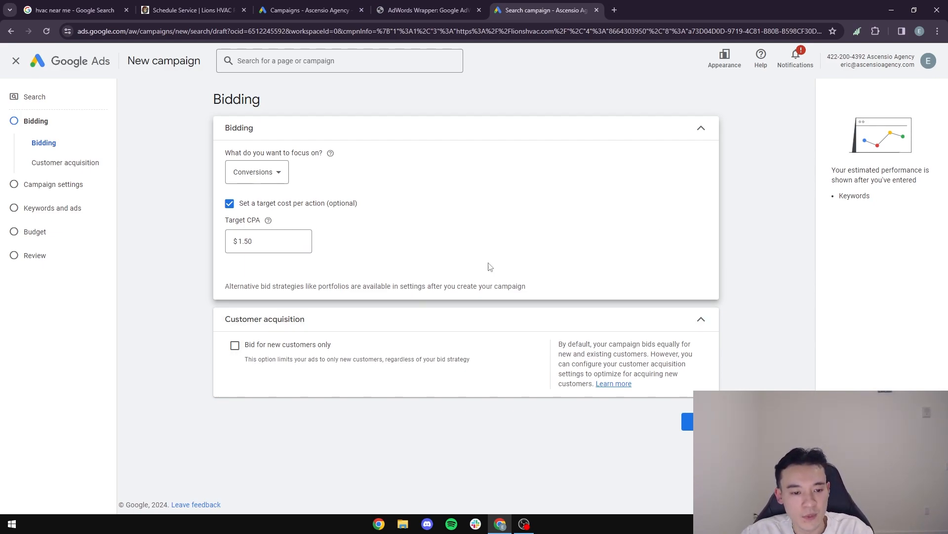
{"action": "left_click", "coordinate": [688, 421]}
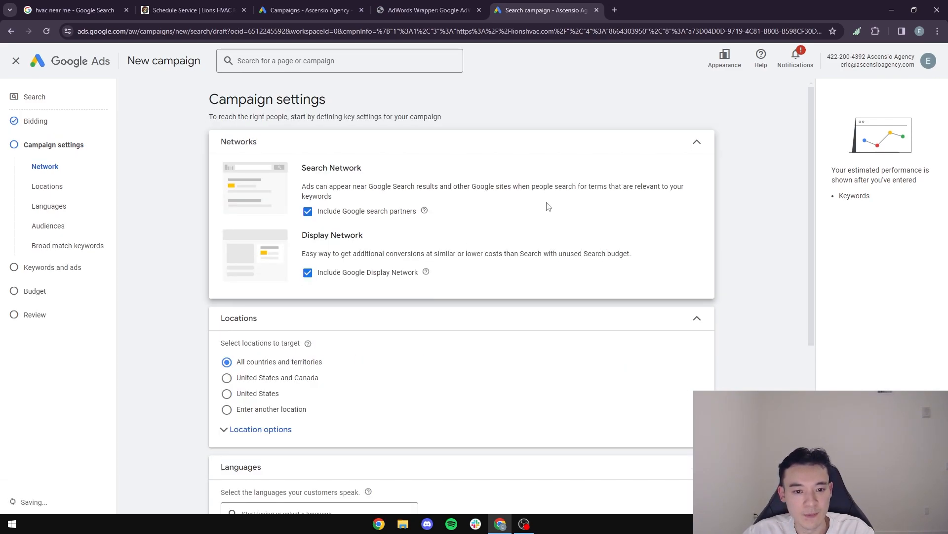
Step: Exclude Google search partners and the Google Display Network from the campaign's networks
{"action": "scroll", "coordinate": [341, 222], "scroll_direction": "down", "scroll_amount": 1}
{"action": "scroll", "coordinate": [351, 229], "scroll_direction": "up", "scroll_amount": 1}
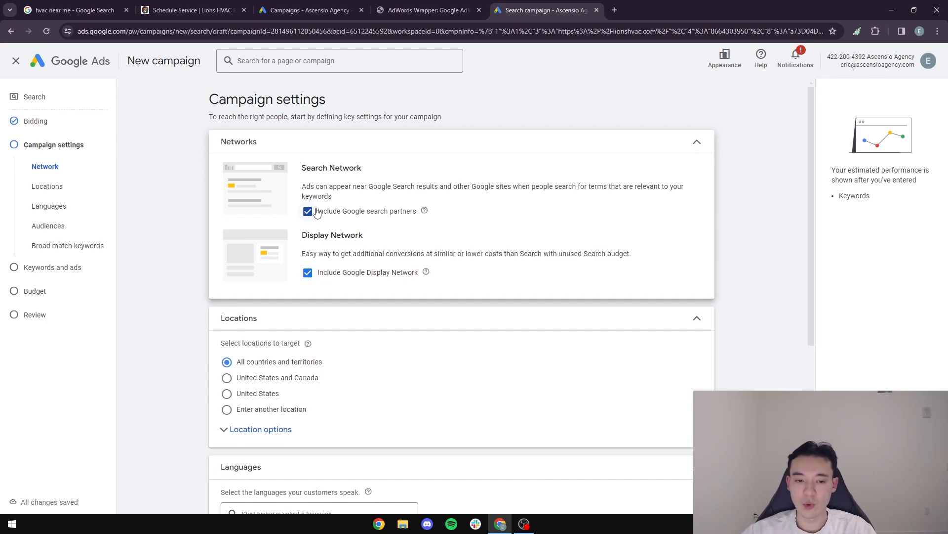
{"action": "left_click", "coordinate": [358, 218]}
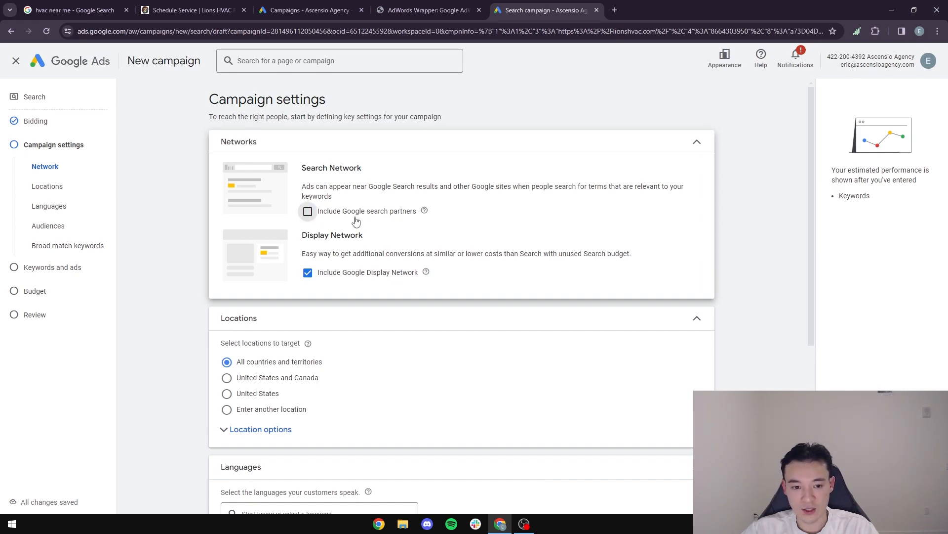
{"action": "left_click", "coordinate": [349, 275]}
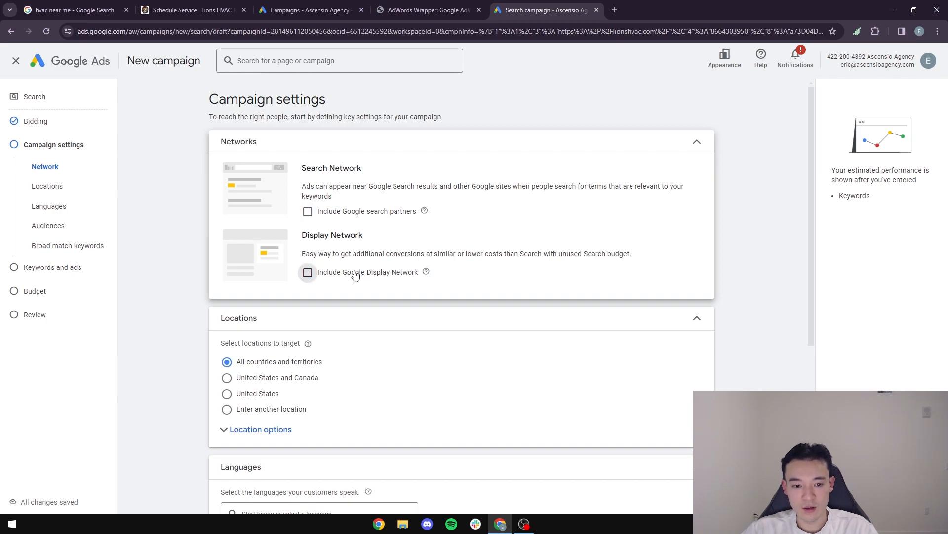
Step: Choose to enter another location with the Presence or interest target option, and open the advanced location search
{"action": "scroll", "coordinate": [529, 260], "scroll_direction": "down", "scroll_amount": 2}
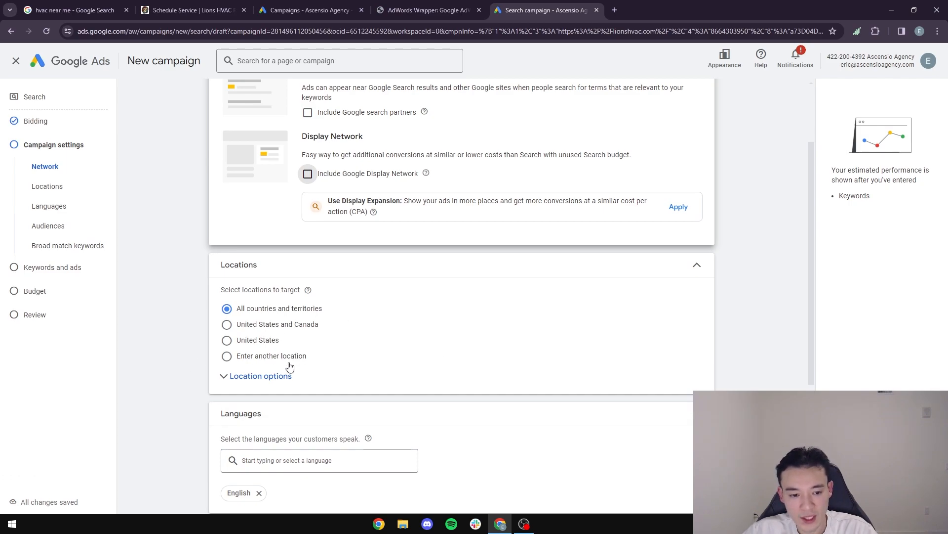
{"action": "left_click", "coordinate": [254, 376]}
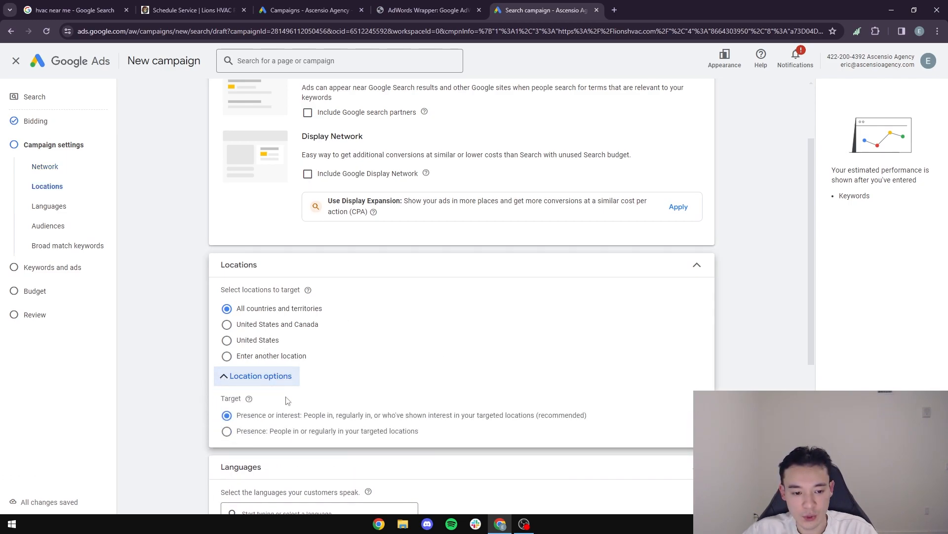
{"action": "left_click", "coordinate": [226, 432]}
{"action": "left_click", "coordinate": [226, 357]}
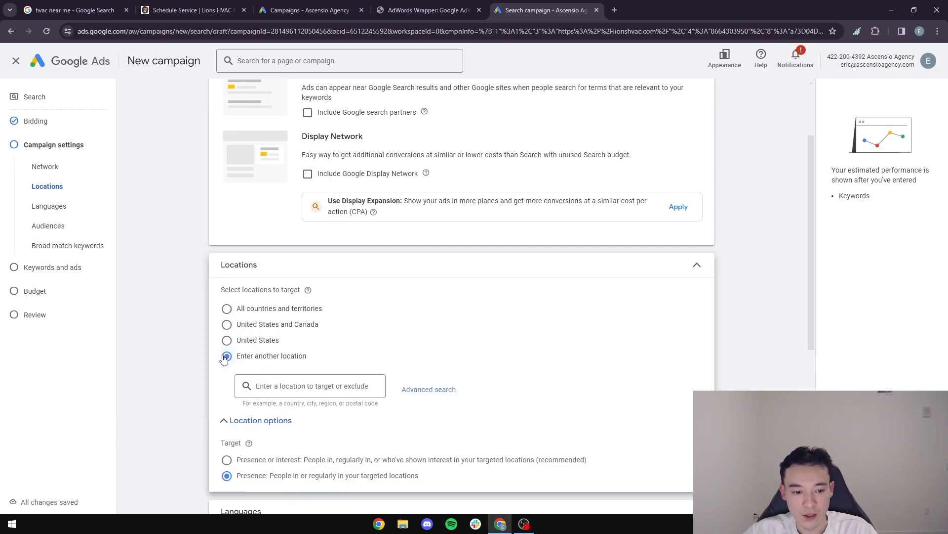
{"action": "left_click", "coordinate": [227, 460]}
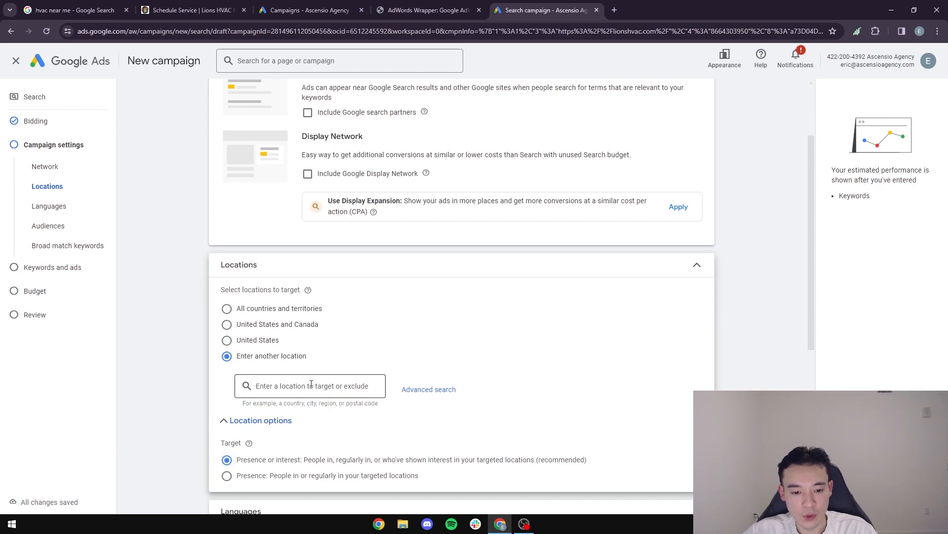
{"action": "left_click", "coordinate": [428, 390]}
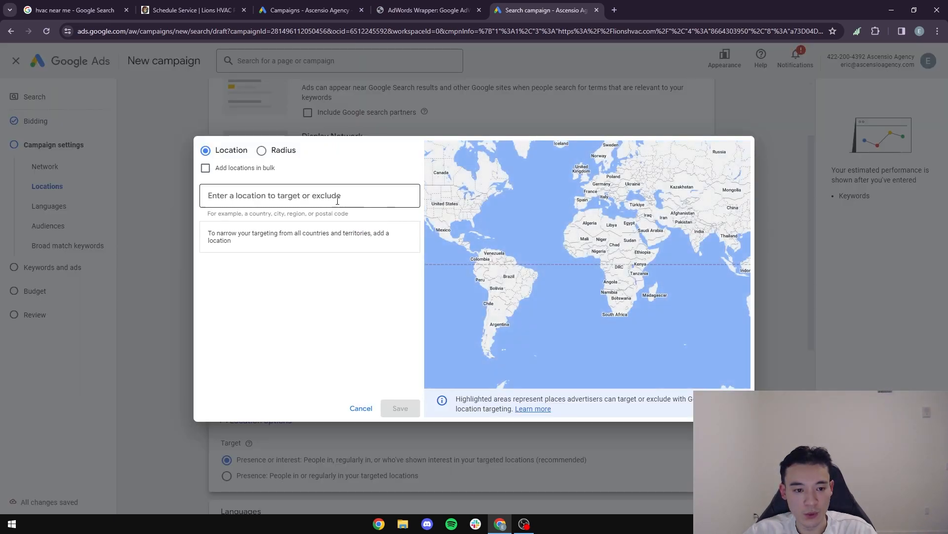
Step: Try targeting the city of Los Angeles, California, United States, and remove it again through the map
{"action": "type", "text": "Los Angel"}
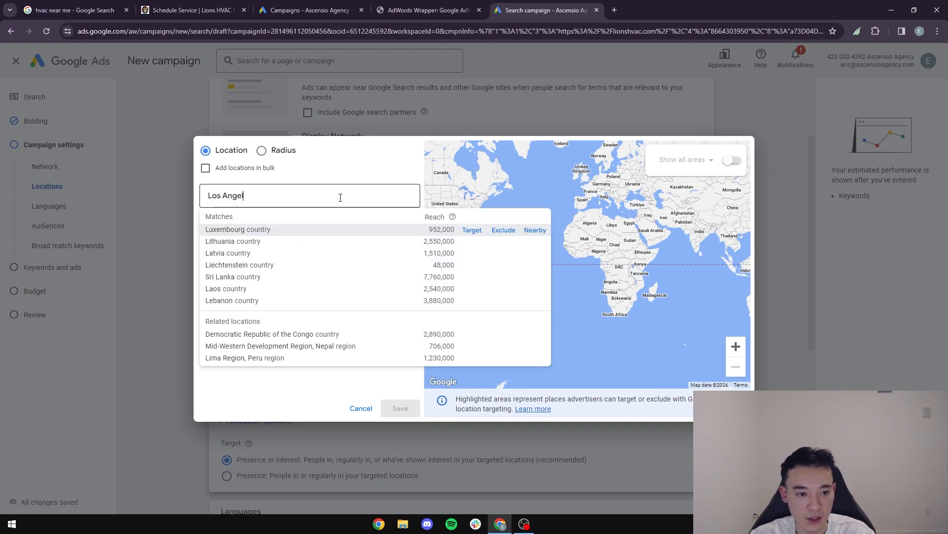
{"action": "type", "text": "es"}
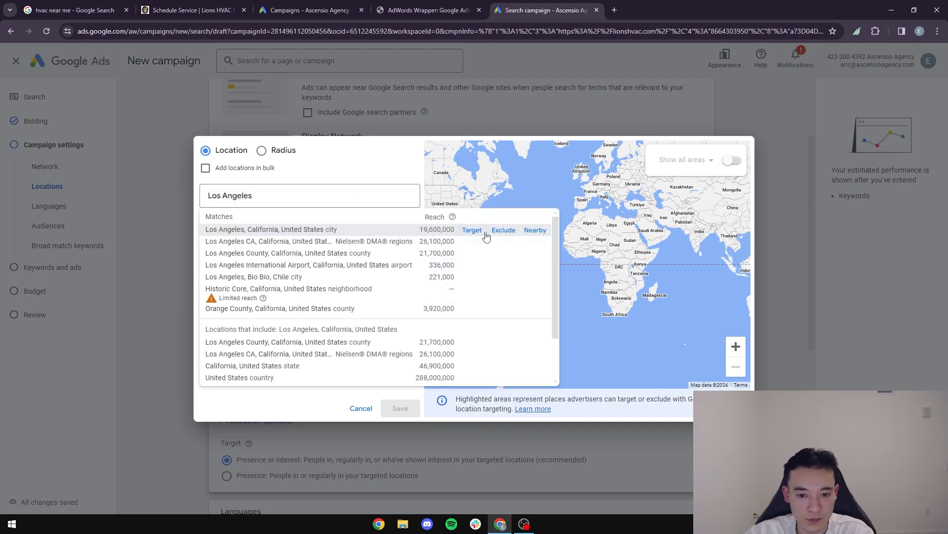
{"action": "left_click", "coordinate": [470, 231]}
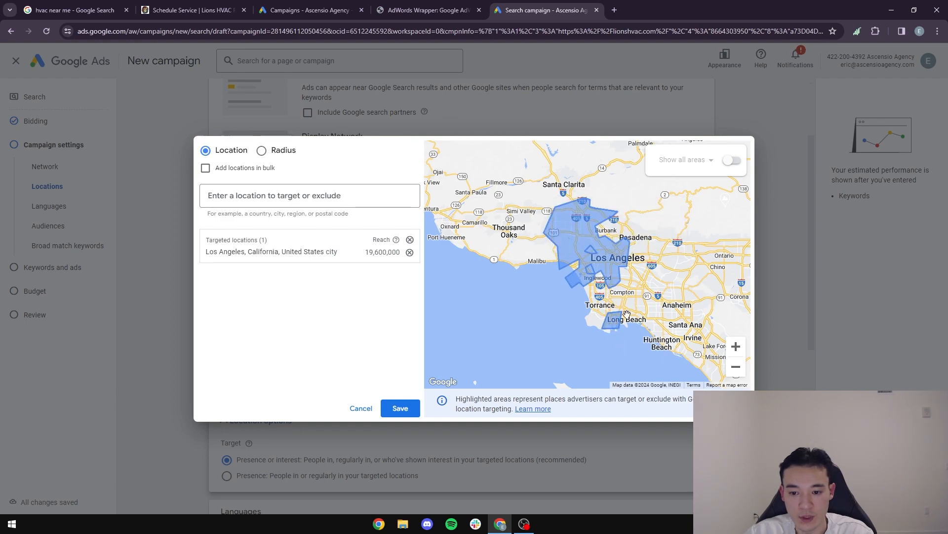
{"action": "mouse_move", "coordinate": [622, 269]}
{"action": "left_click", "coordinate": [640, 238]}
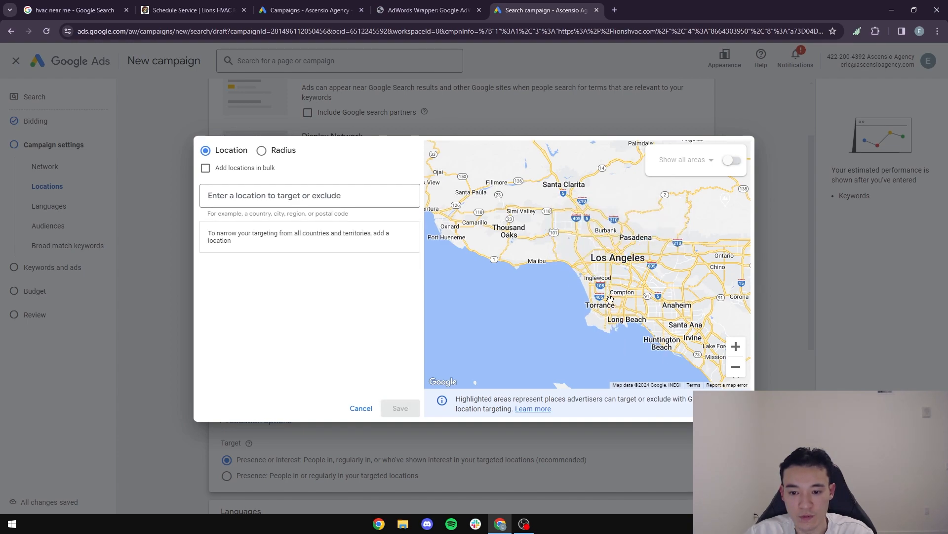
Step: Add the city of Los Angeles, California, United States as a location and switch it to excluded on the map
{"action": "left_click", "coordinate": [302, 197]}
{"action": "type", "text": "Los Angeles"}
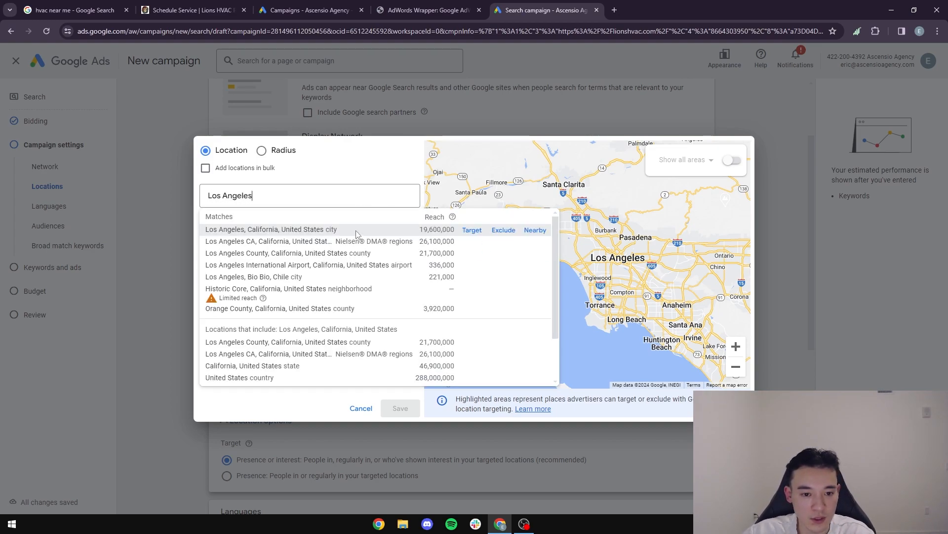
{"action": "left_click", "coordinate": [354, 230]}
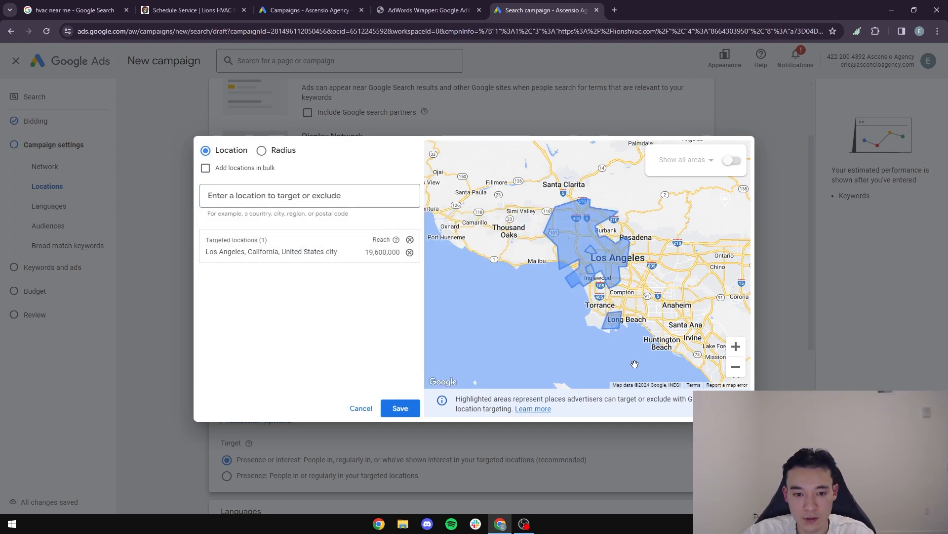
{"action": "left_click", "coordinate": [617, 262]}
{"action": "left_click", "coordinate": [606, 236]}
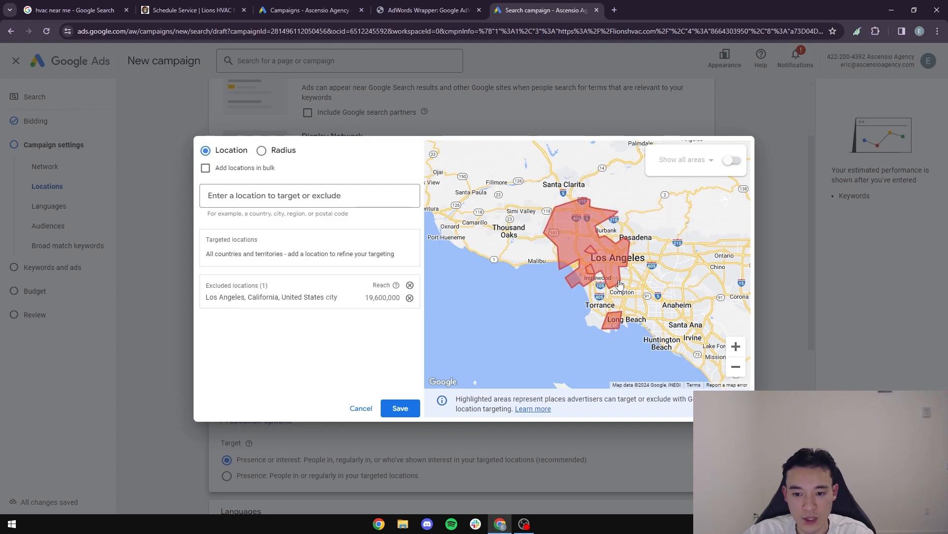
Step: Switch the city of Los Angeles from excluded to targeted on the map and save the location selection
{"action": "left_click", "coordinate": [608, 271]}
{"action": "left_click", "coordinate": [573, 236]}
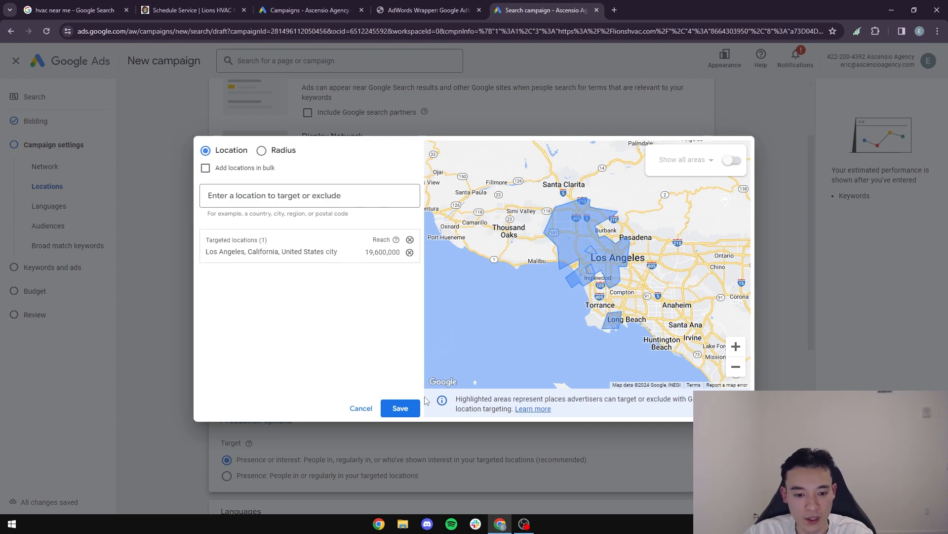
{"action": "left_click", "coordinate": [401, 408]}
Step: Check the audience segments section without adding any segment, and continue to the keywords and ads stage
{"action": "scroll", "coordinate": [459, 349], "scroll_direction": "down", "scroll_amount": 4}
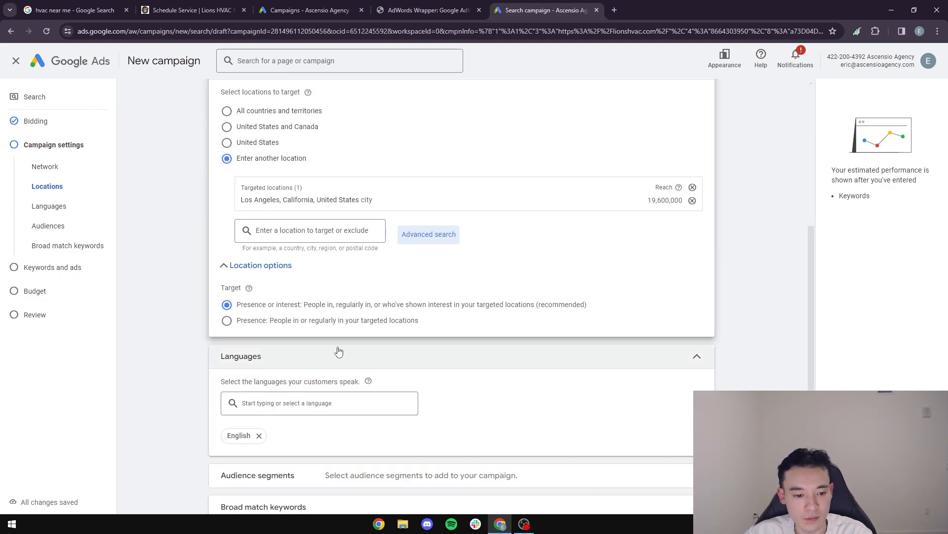
{"action": "scroll", "coordinate": [350, 355], "scroll_direction": "down", "scroll_amount": 2}
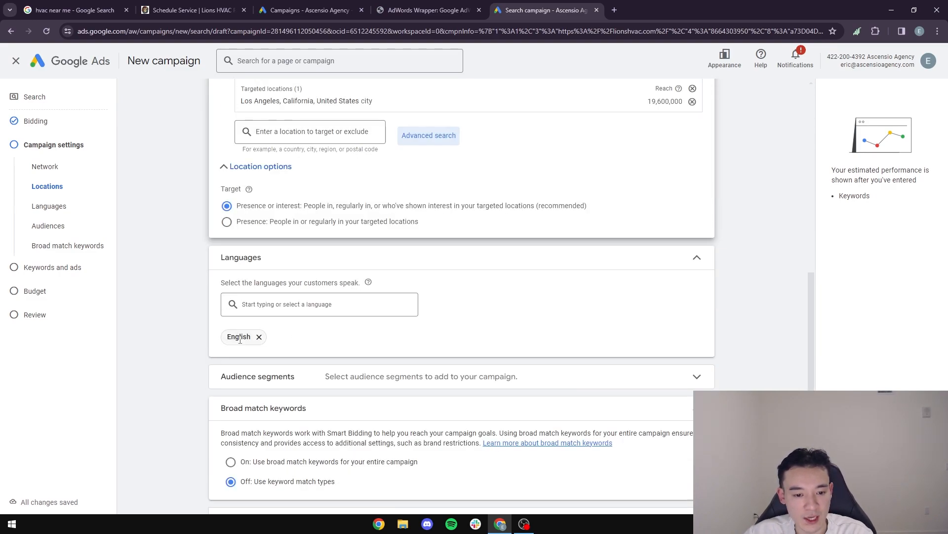
{"action": "scroll", "coordinate": [241, 339], "scroll_direction": "down", "scroll_amount": 2}
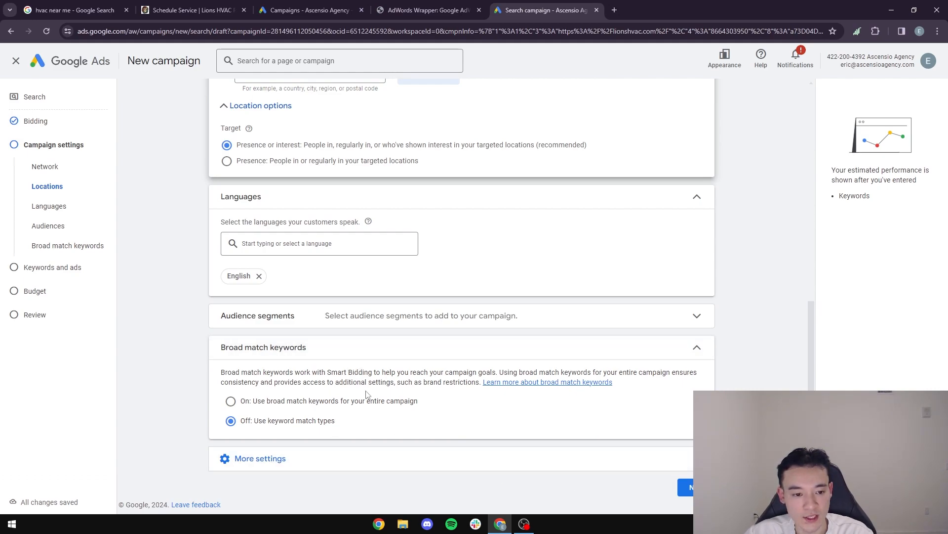
{"action": "left_click", "coordinate": [394, 321]}
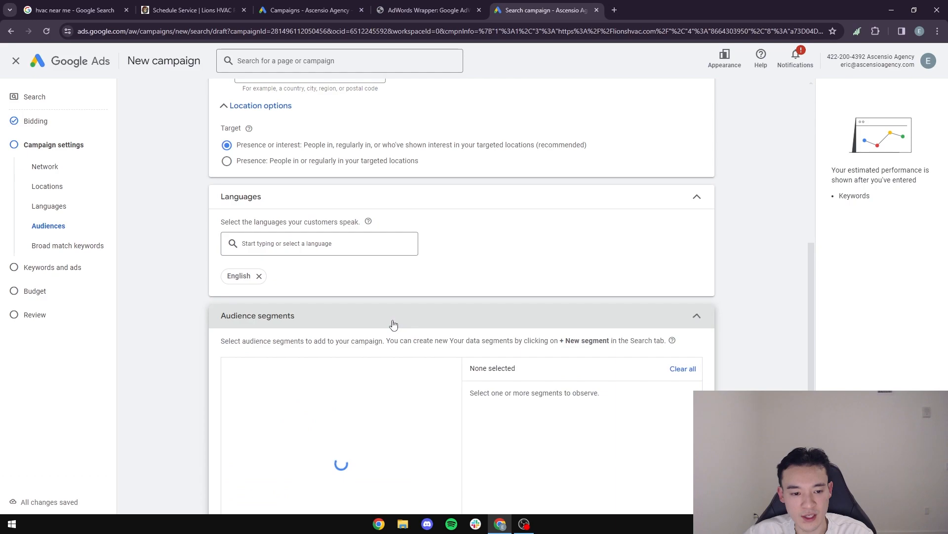
{"action": "scroll", "coordinate": [445, 345], "scroll_direction": "down", "scroll_amount": 2}
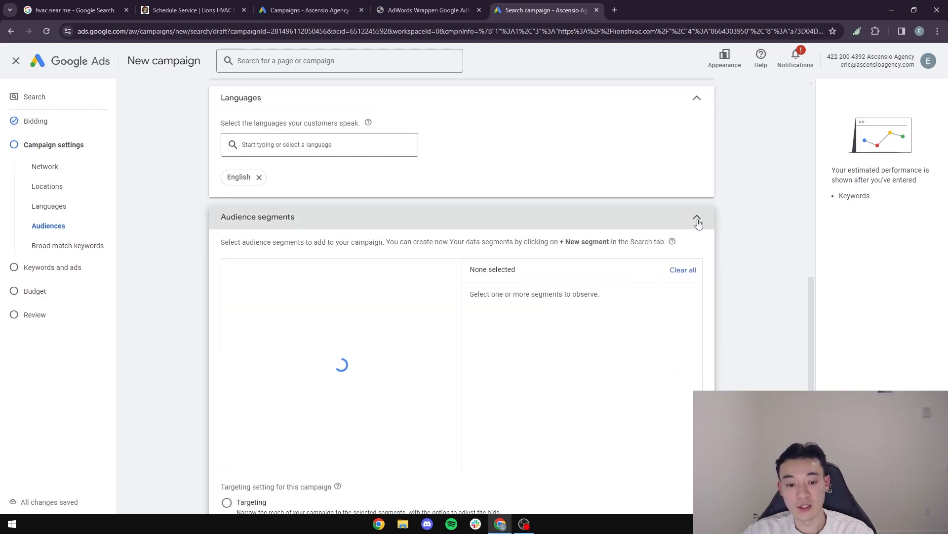
{"action": "left_click", "coordinate": [697, 220]}
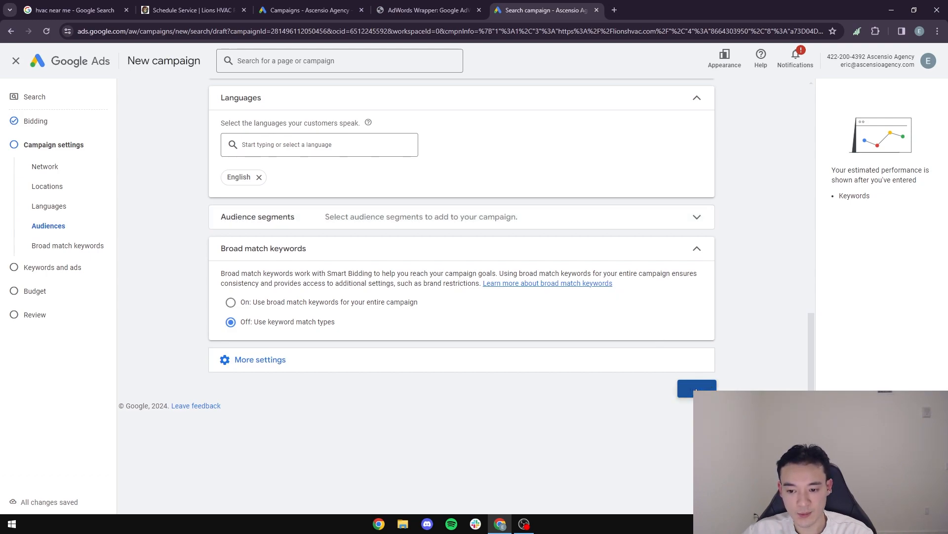
{"action": "left_click", "coordinate": [696, 389]}
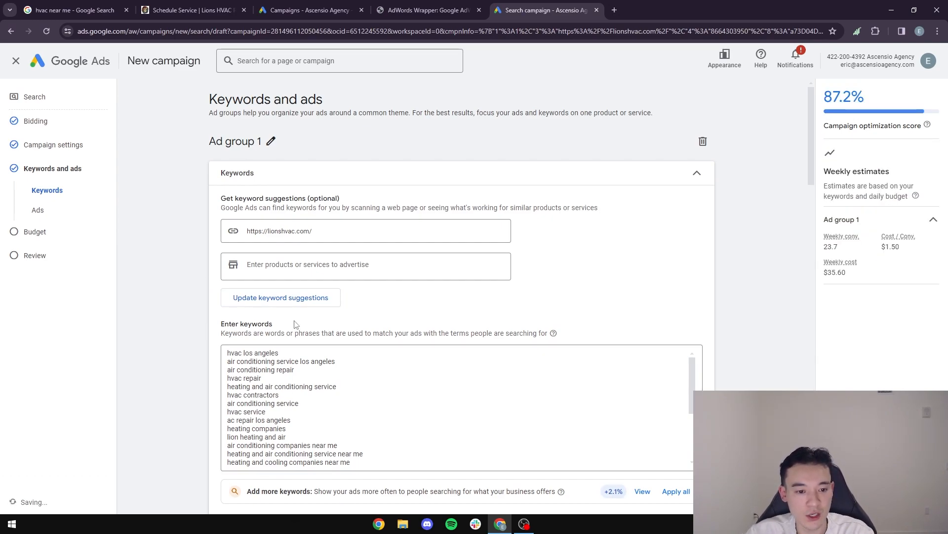
Step: Copy "Air Conditioning Repair" from the Lions HVAC website's services list and add it as a product or service to advertise
{"action": "left_click", "coordinate": [332, 269]}
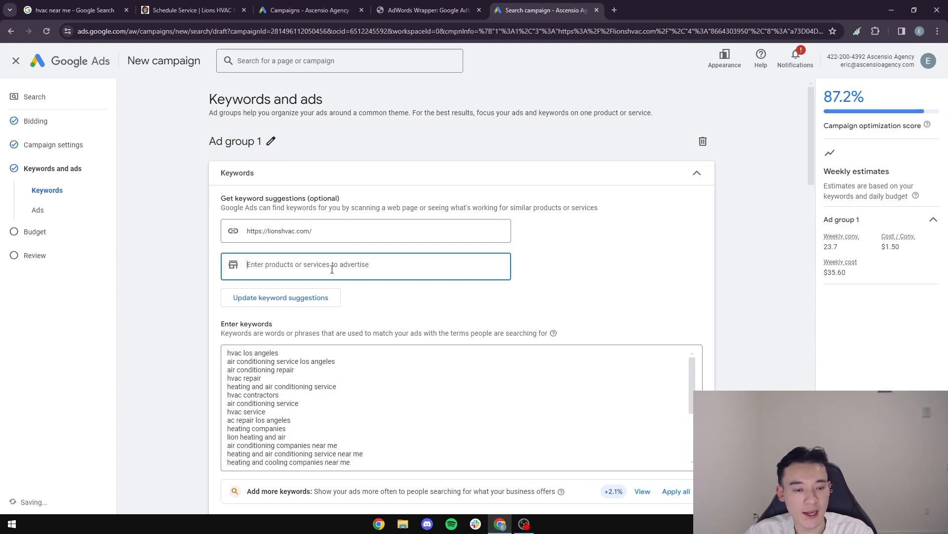
{"action": "scroll", "coordinate": [314, 406], "scroll_direction": "down", "scroll_amount": 2}
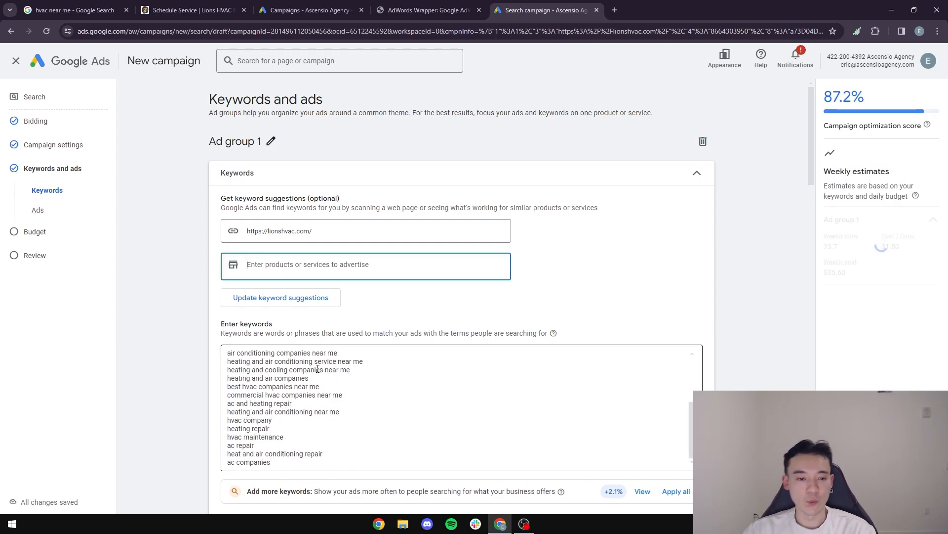
{"action": "left_click", "coordinate": [222, 10]}
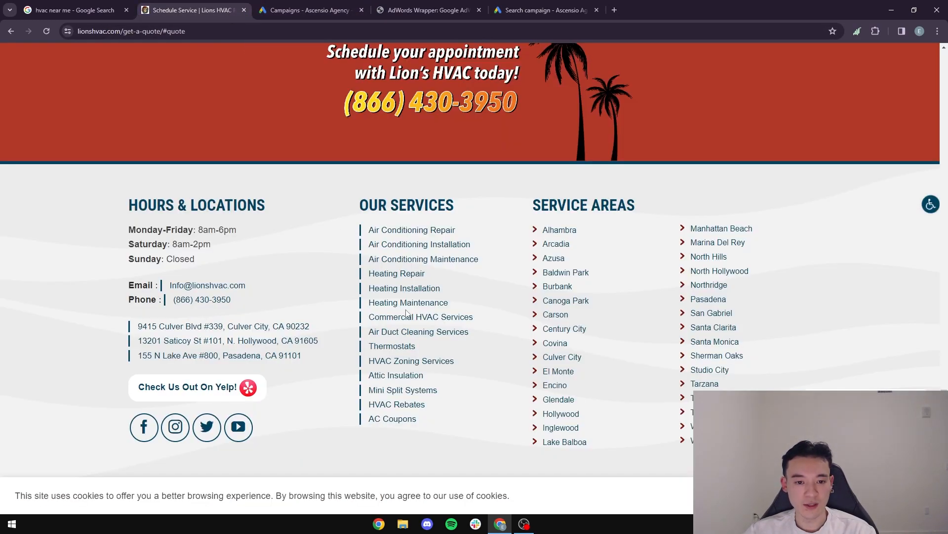
{"action": "left_click_drag", "start_coordinate": [462, 230], "coordinate": [361, 233]}
{"action": "key", "text": "ctrl+c"}
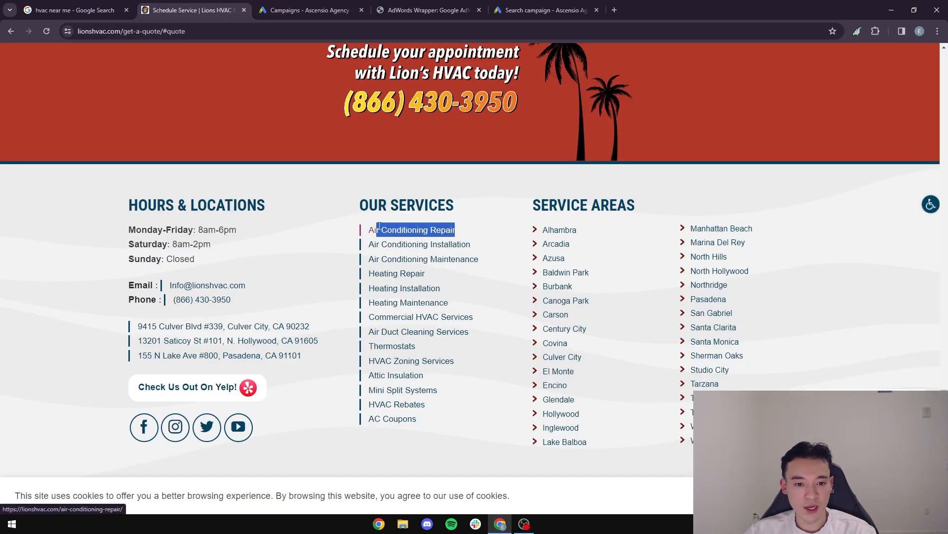
{"action": "left_click", "coordinate": [546, 10]}
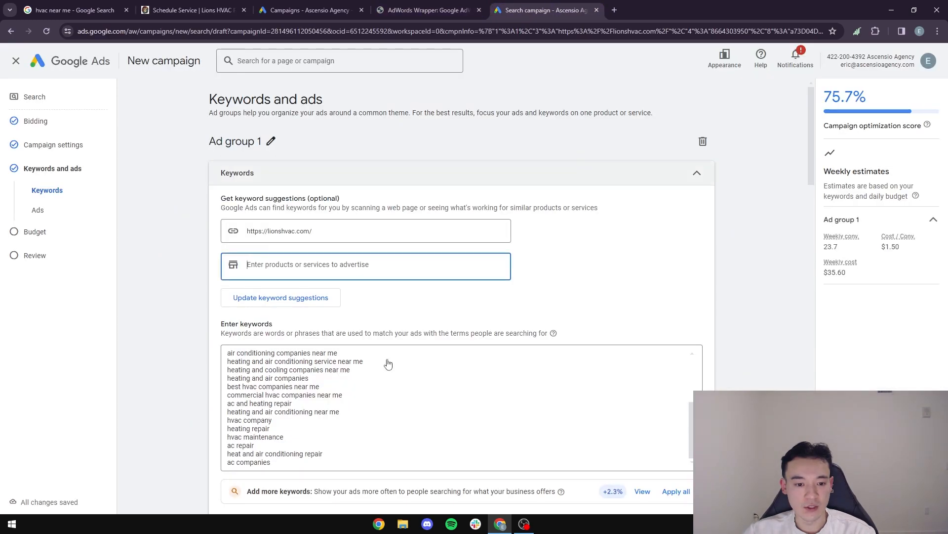
{"action": "scroll", "coordinate": [342, 437], "scroll_direction": "down", "scroll_amount": 2}
{"action": "left_click", "coordinate": [284, 364]}
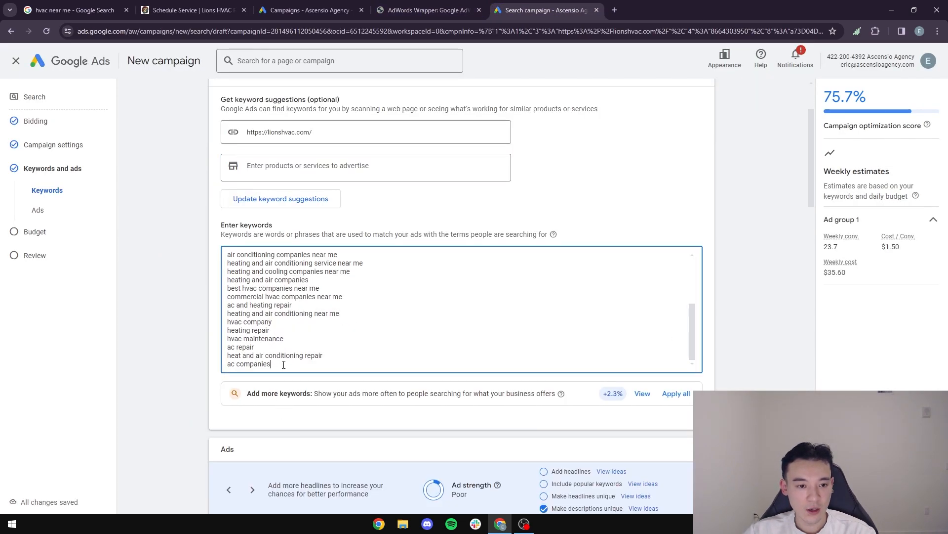
{"action": "left_click", "coordinate": [275, 165]}
{"action": "key", "text": "ctrl+v"}
{"action": "key", "text": "Return"}
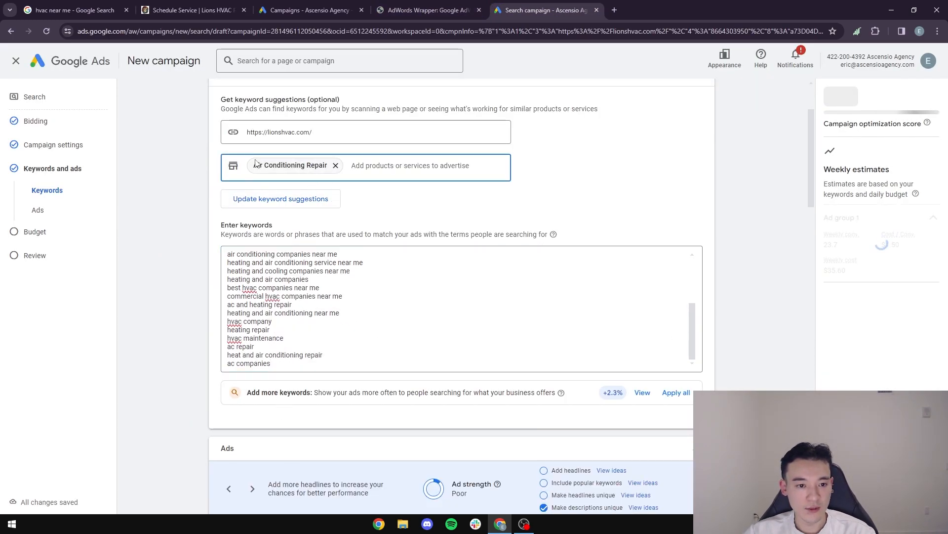
Step: Copy "Air Conditioning Installation" from the website's services list and add it to the campaign's advertised services
{"action": "left_click", "coordinate": [189, 7]}
{"action": "left_click_drag", "start_coordinate": [471, 244], "coordinate": [370, 246]}
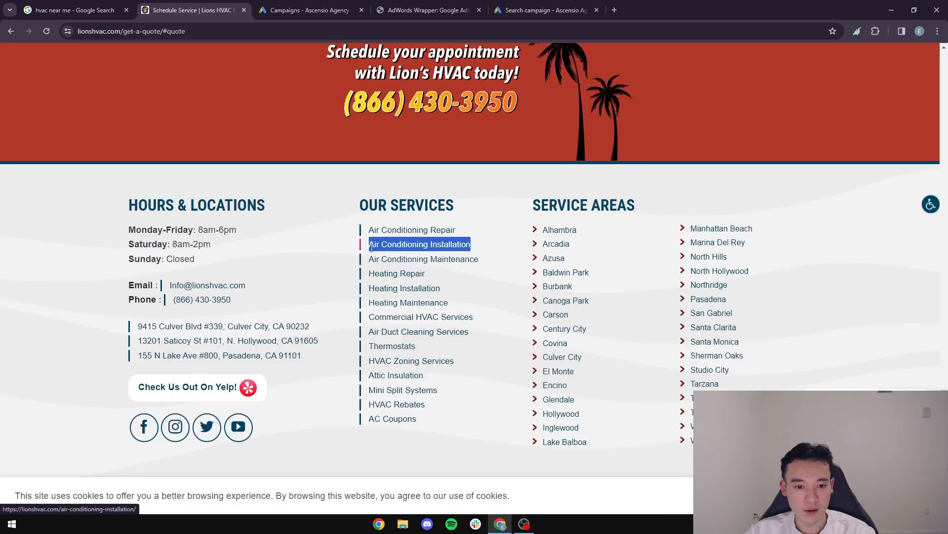
{"action": "key", "text": "ctrl+c"}
{"action": "left_click", "coordinate": [535, 7]}
{"action": "key", "text": "ctrl+v"}
{"action": "key", "text": "Return"}
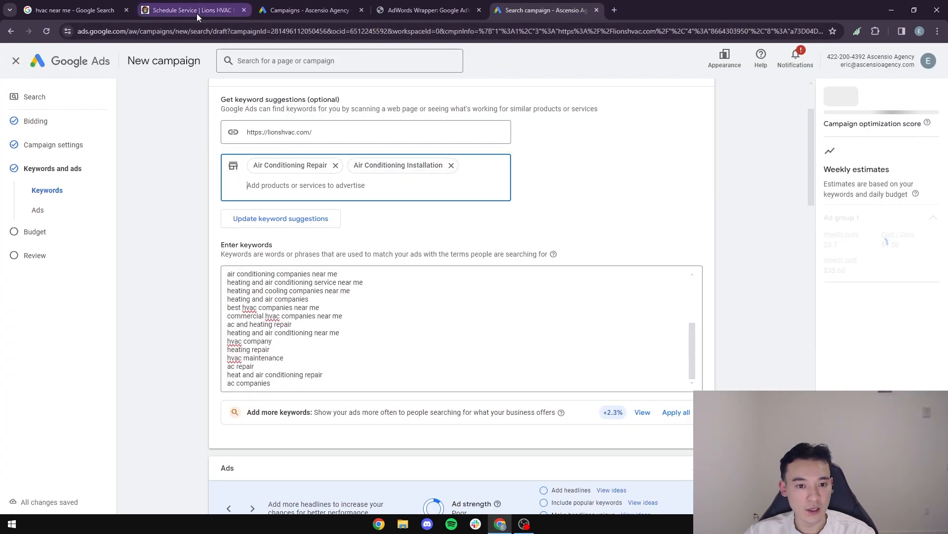
Step: Copy "Air Conditioning Maintenance" from the website's services list and add it to the campaign's advertised services
{"action": "left_click", "coordinate": [194, 14]}
{"action": "left_click_drag", "start_coordinate": [480, 260], "coordinate": [369, 260]}
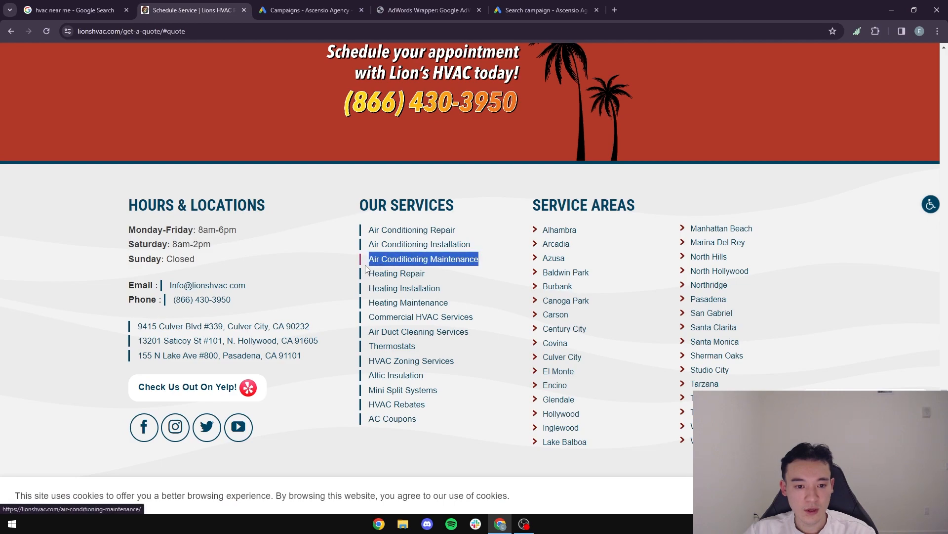
{"action": "left_click", "coordinate": [535, 10]}
{"action": "key", "text": "ctrl+v"}
{"action": "key", "text": "Return"}
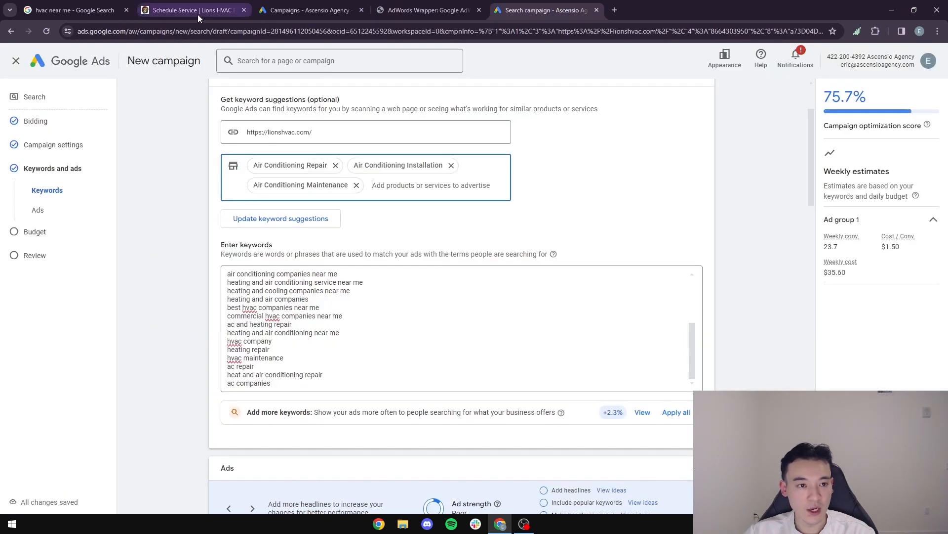
Step: Copy "Heating Repair" from the website's services list and add it to the campaign's advertised services
{"action": "left_click", "coordinate": [197, 11]}
{"action": "left_click_drag", "start_coordinate": [426, 273], "coordinate": [369, 272]}
{"action": "key", "text": "ctrl+c"}
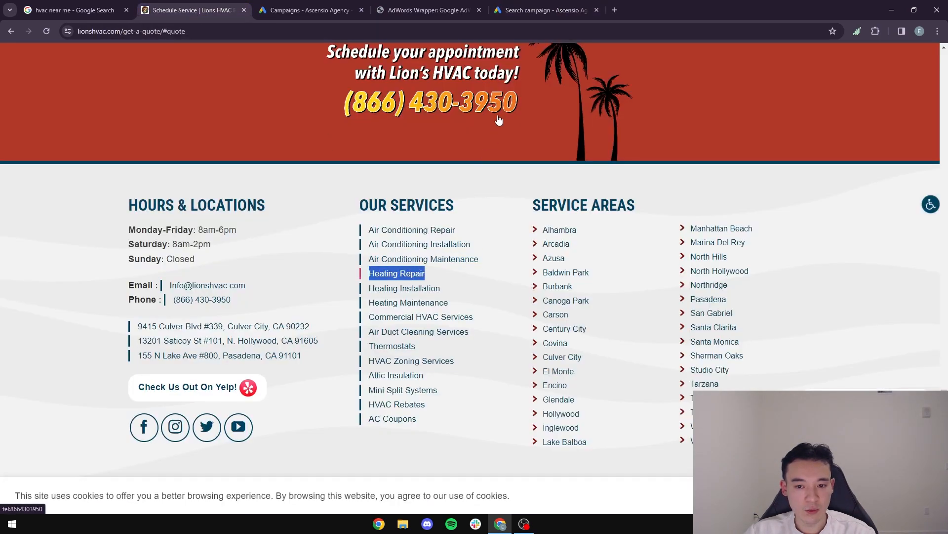
{"action": "left_click", "coordinate": [535, 10]}
{"action": "key", "text": "ctrl+v"}
{"action": "key", "text": "Return"}
Step: Copy "Heating Installation" from the website's services list and add it to the campaign's advertised services
{"action": "left_click", "coordinate": [197, 10]}
{"action": "left_click_drag", "start_coordinate": [441, 288], "coordinate": [370, 289]}
{"action": "key", "text": "ctrl+c"}
{"action": "left_click", "coordinate": [541, 10]}
{"action": "key", "text": "ctrl+v"}
{"action": "key", "text": "Return"}
Step: Copy "Heating Maintenance" from the website's services list and add it to the campaign's advertised services
{"action": "left_click", "coordinate": [203, 11]}
{"action": "left_click_drag", "start_coordinate": [455, 303], "coordinate": [371, 302]}
{"action": "key", "text": "ctrl+c"}
{"action": "left_click", "coordinate": [546, 7]}
{"action": "key", "text": "ctrl+v"}
{"action": "key", "text": "Return"}
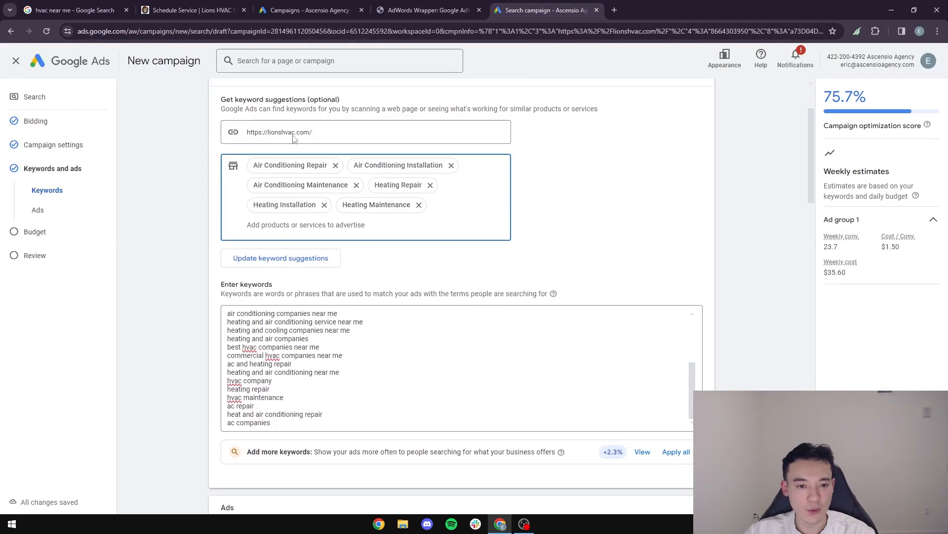
Step: Copy "Commercial HVAC Services" from the website's services list and add it to the campaign's advertised services
{"action": "left_click", "coordinate": [195, 1]}
{"action": "left_click_drag", "start_coordinate": [477, 317], "coordinate": [370, 317]}
{"action": "key", "text": "ctrl+c"}
{"action": "left_click", "coordinate": [549, 11]}
{"action": "key", "text": "ctrl+v"}
{"action": "key", "text": "Return"}
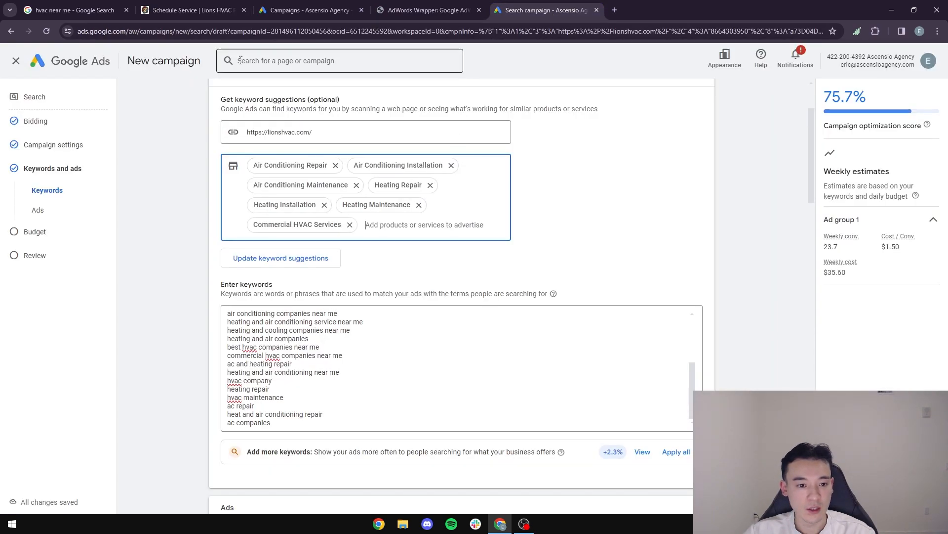
Step: Copy "Air Duct Cleaning Services" from the website's services list and add it to the campaign's advertised services
{"action": "left_click", "coordinate": [197, 10]}
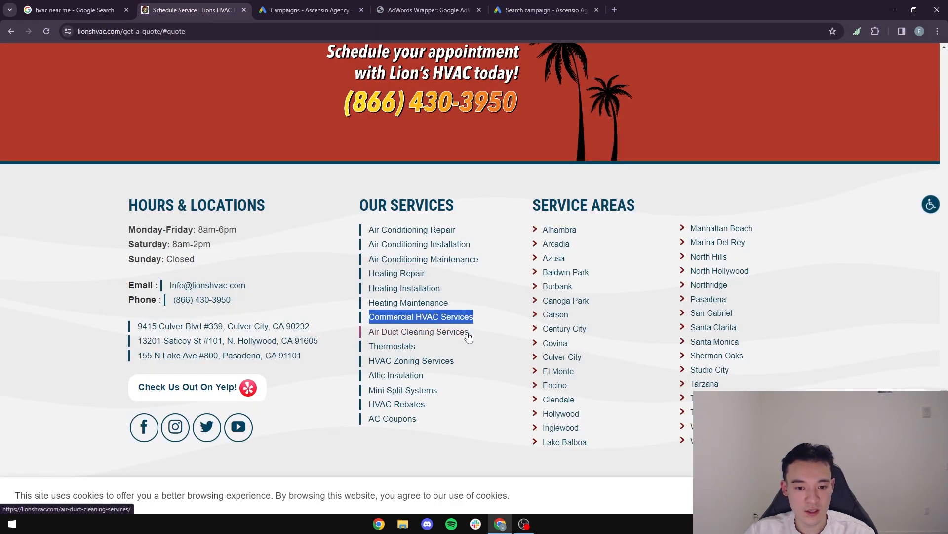
{"action": "left_click_drag", "start_coordinate": [472, 332], "coordinate": [363, 334]}
{"action": "key", "text": "ctrl+c"}
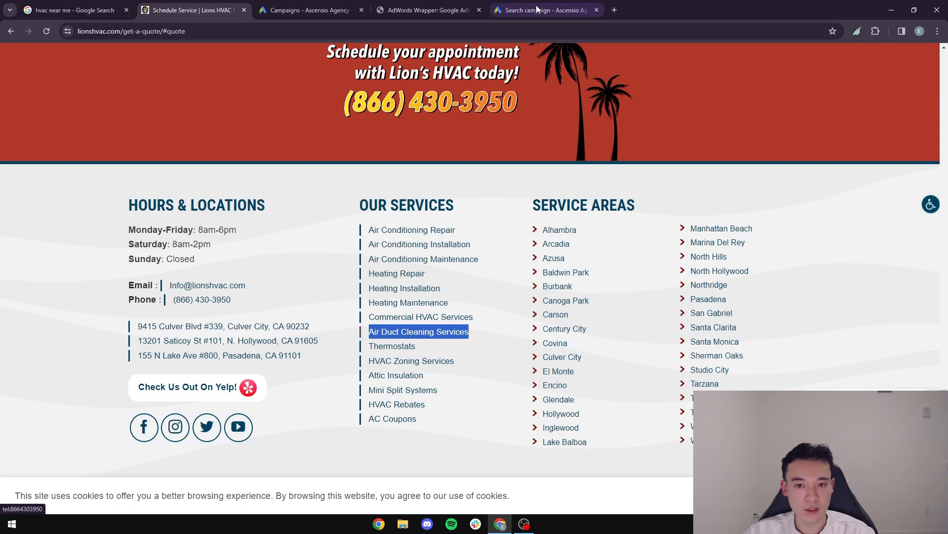
{"action": "left_click", "coordinate": [549, 11]}
{"action": "key", "text": "ctrl+v"}
{"action": "key", "text": "Return"}
Step: Copy "Thermostats" from the website's services list and add it to the campaign's advertised services
{"action": "left_click", "coordinate": [198, 10]}
{"action": "left_click_drag", "start_coordinate": [423, 349], "coordinate": [369, 346]}
{"action": "key", "text": "ctrl+c"}
{"action": "key", "text": "ctrl+5"}
{"action": "key", "text": "ctrl+v"}
{"action": "key", "text": "Return"}
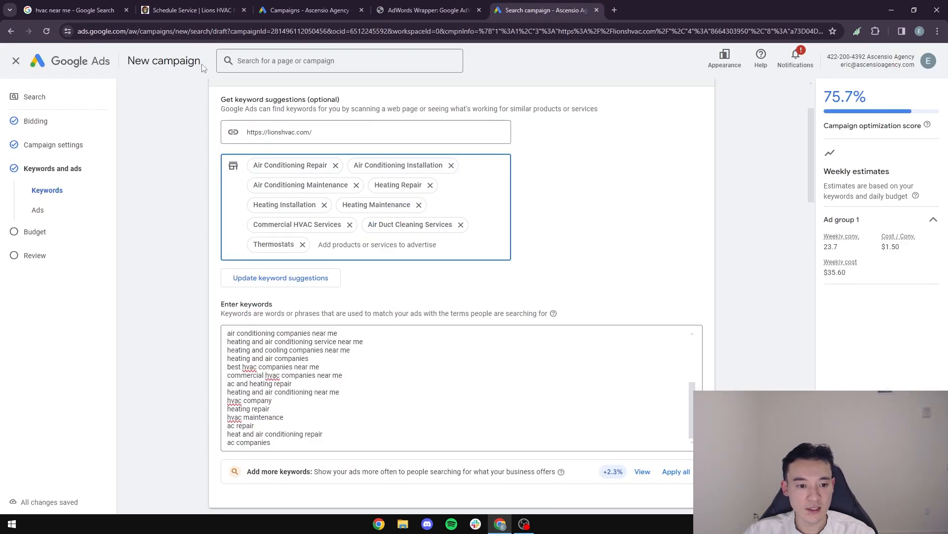
Step: Copy "HVAC Zoning Services" from the website's services list and add it to the campaign's advertised services
{"action": "key", "text": "ctrl+2"}
{"action": "left_click_drag", "start_coordinate": [459, 362], "coordinate": [369, 361]}
{"action": "key", "text": "ctrl+c"}
{"action": "left_click", "coordinate": [532, 14]}
{"action": "key", "text": "ctrl+v"}
{"action": "key", "text": "Return"}
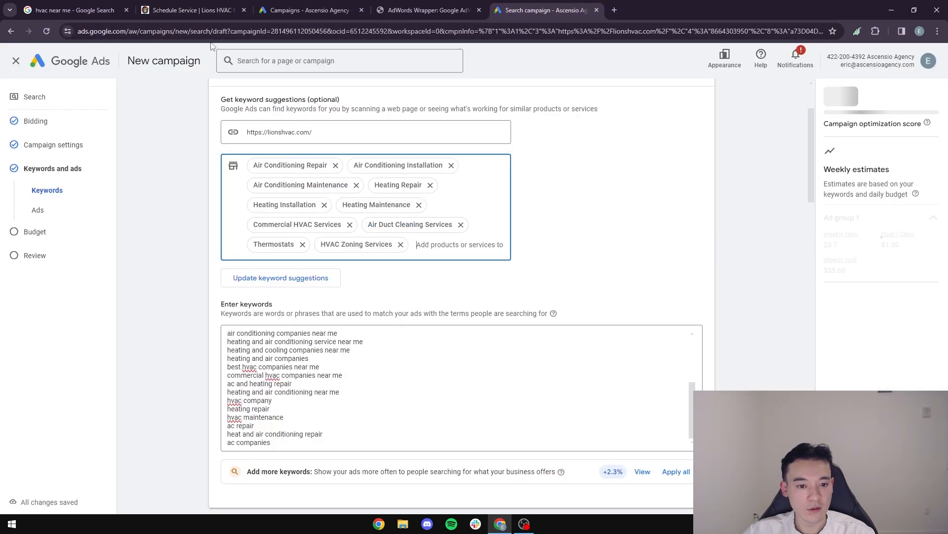
Step: Copy "Attic Insulation" from the website's services list and add it to the campaign's advertised services
{"action": "key", "text": "ctrl+2"}
{"action": "key", "text": "ctrl+c"}
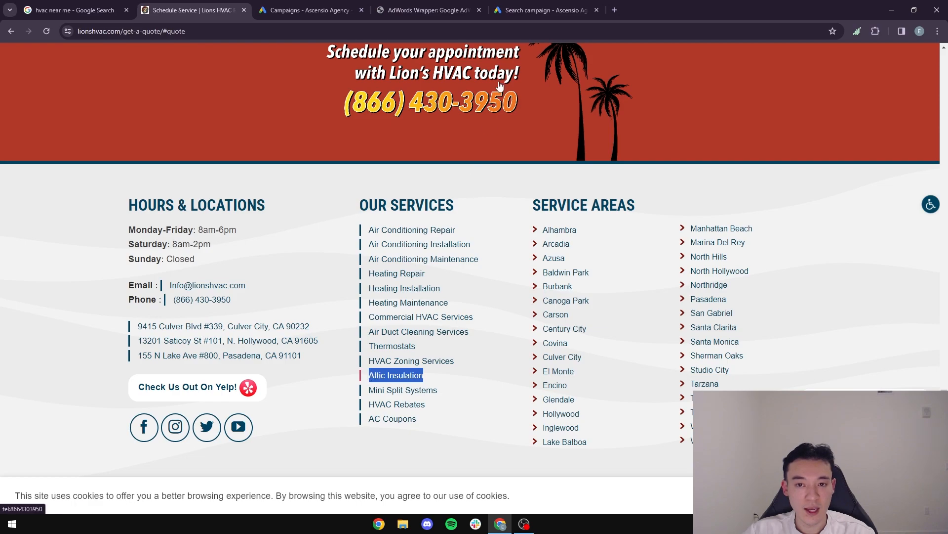
{"action": "left_click", "coordinate": [519, 11]}
{"action": "left_click", "coordinate": [437, 246]}
{"action": "key", "text": "ctrl+v"}
{"action": "key", "text": "Return"}
Step: Copy "Mini Split Systems" from the website's services list and add it to the campaign's advertised services
{"action": "left_click", "coordinate": [168, 10]}
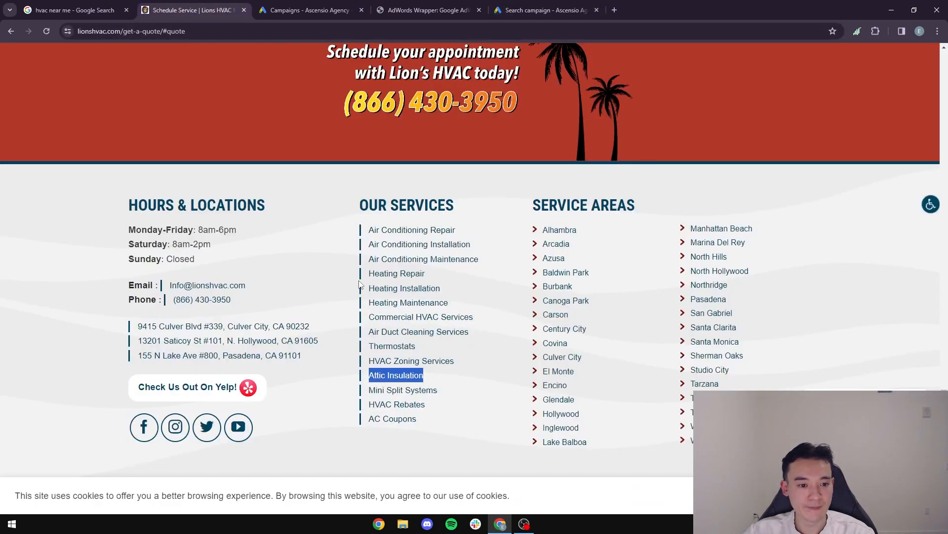
{"action": "left_click_drag", "start_coordinate": [443, 394], "coordinate": [369, 391]}
{"action": "key", "text": "ctrl+c"}
{"action": "left_click", "coordinate": [548, 12]}
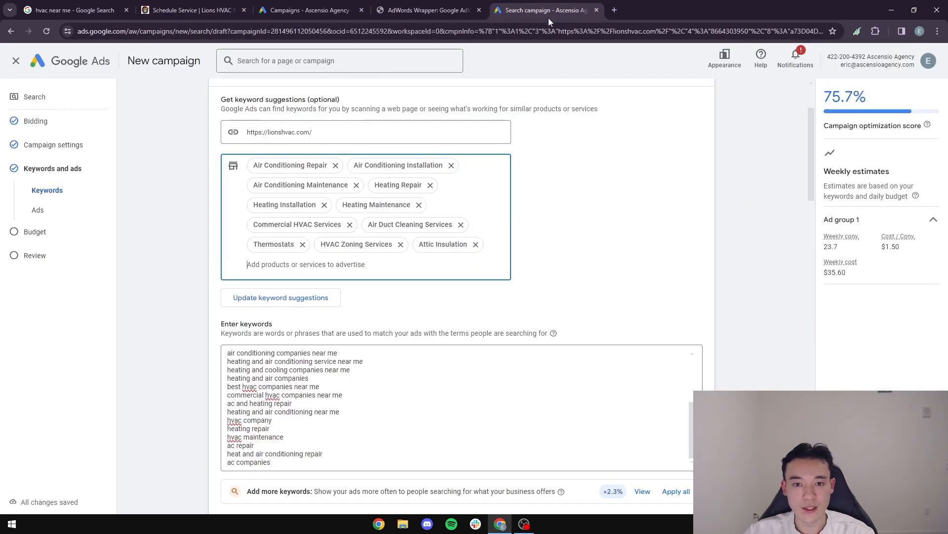
{"action": "key", "text": "ctrl+v"}
{"action": "key", "text": "Return"}
Step: Copy "HVAC Rebates" from the website's services list and add it to the campaign's advertised services
{"action": "left_click", "coordinate": [177, 11]}
{"action": "left_click_drag", "start_coordinate": [426, 405], "coordinate": [368, 405]}
{"action": "key", "text": "ctrl+c"}
{"action": "left_click", "coordinate": [543, 11]}
{"action": "key", "text": "ctrl+v"}
{"action": "key", "text": "Return"}
Step: Copy "AC Coupons" from the website's services list and add it to the campaign's advertised services
{"action": "left_click", "coordinate": [177, 10]}
{"action": "left_click_drag", "start_coordinate": [418, 420], "coordinate": [368, 420]}
{"action": "key", "text": "ctrl+c"}
{"action": "left_click", "coordinate": [565, 11]}
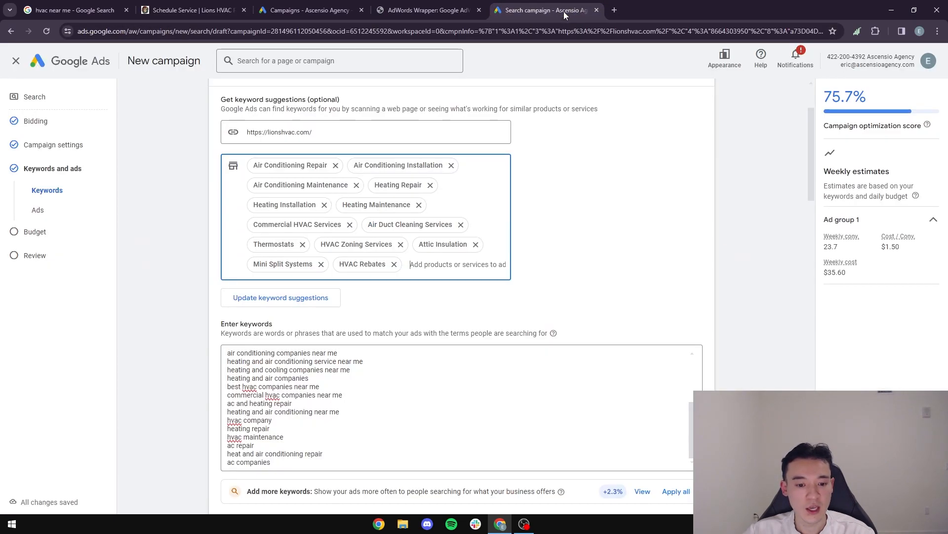
{"action": "key", "text": "ctrl+v"}
{"action": "key", "text": "Return"}
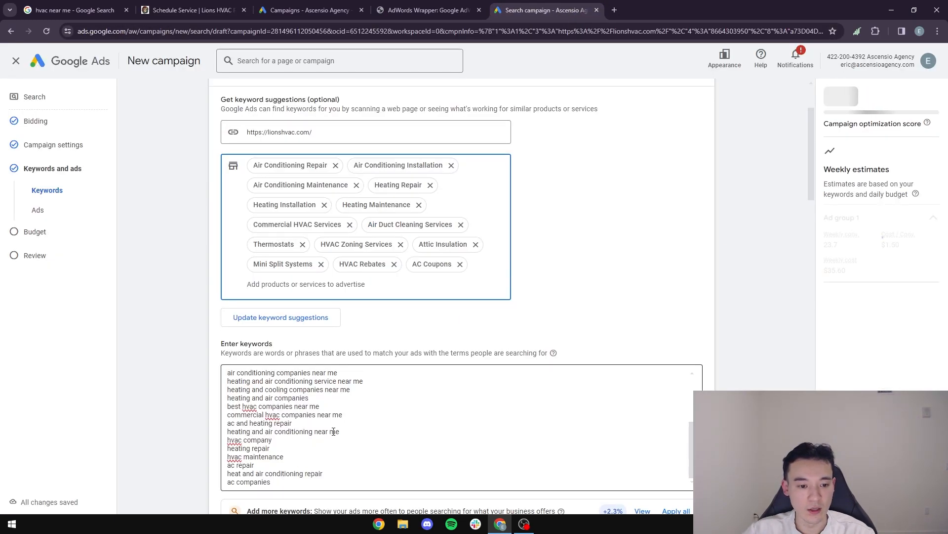
Step: Update the keyword suggestions from the entered services and look through the refreshed keyword list
{"action": "scroll", "coordinate": [354, 411], "scroll_direction": "down", "scroll_amount": 1}
{"action": "left_click", "coordinate": [299, 271]}
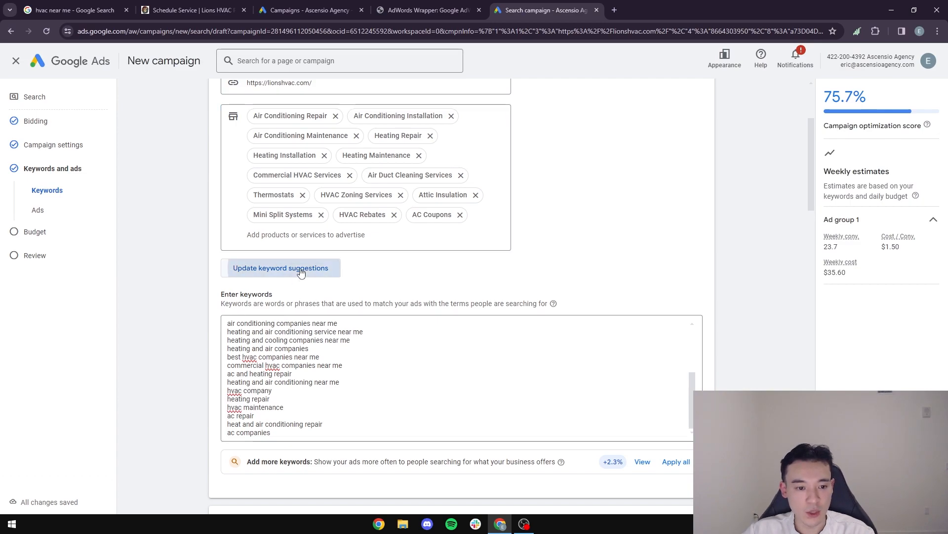
{"action": "left_click", "coordinate": [569, 334]}
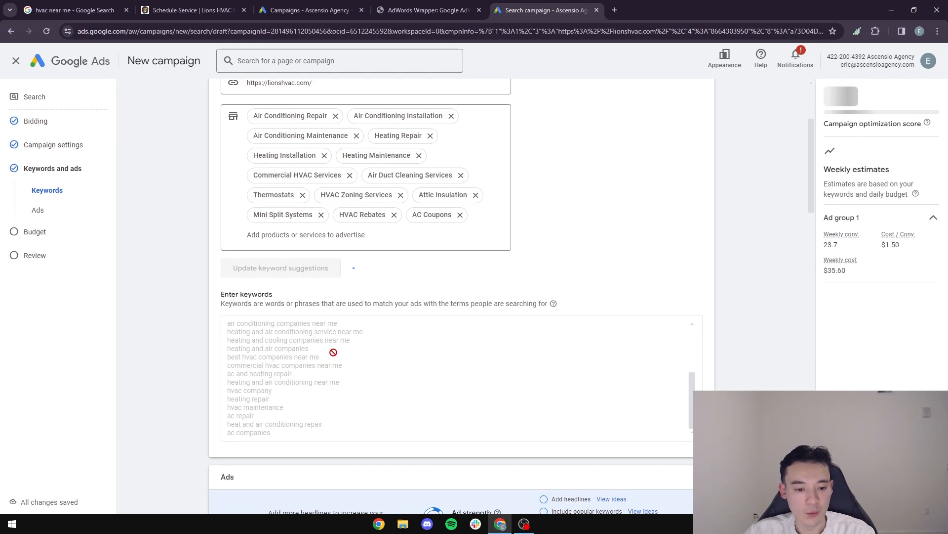
{"action": "scroll", "coordinate": [336, 365], "scroll_direction": "down", "scroll_amount": 1}
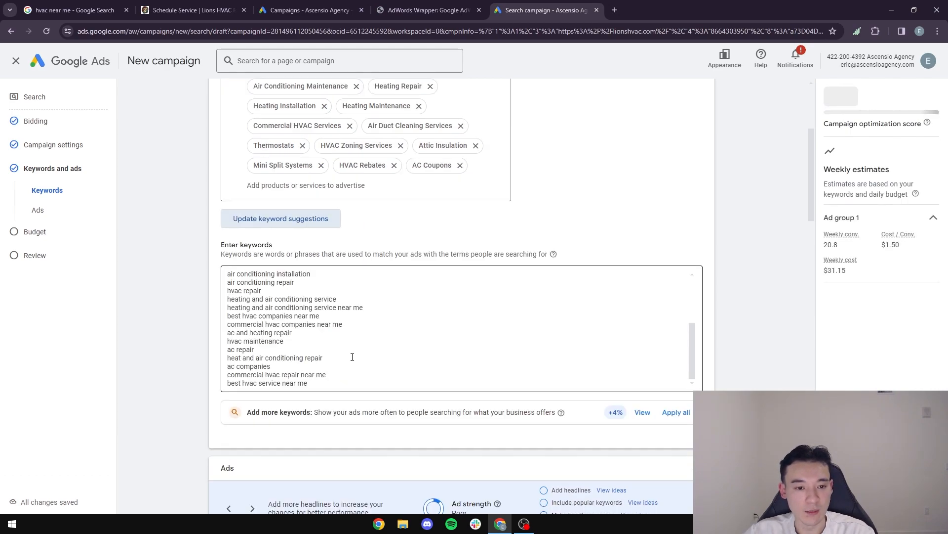
{"action": "scroll", "coordinate": [333, 341], "scroll_direction": "down", "scroll_amount": 1}
{"action": "scroll", "coordinate": [334, 336], "scroll_direction": "up", "scroll_amount": 5}
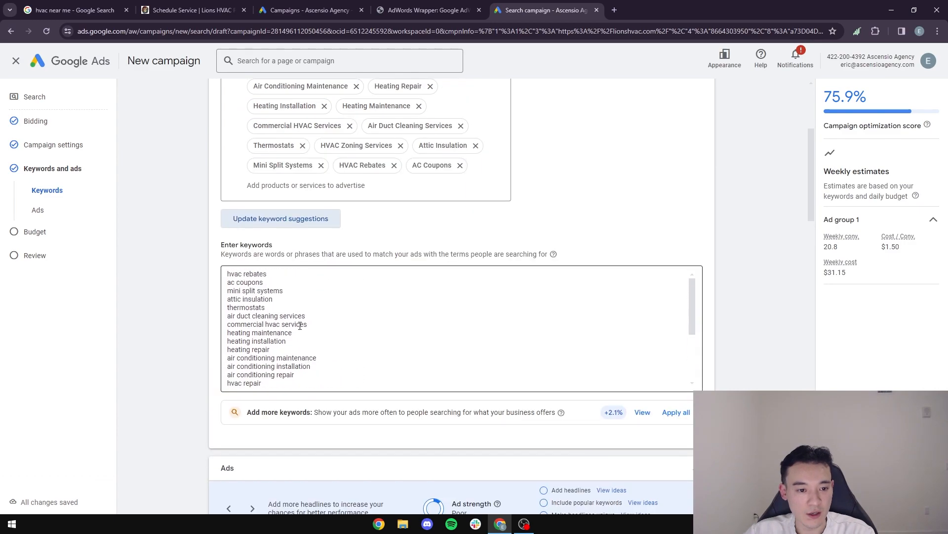
Step: Review the suggested keywords in the ad group and copy the entire list
{"action": "scroll", "coordinate": [179, 330], "scroll_direction": "down", "scroll_amount": 2}
{"action": "scroll", "coordinate": [181, 322], "scroll_direction": "down", "scroll_amount": 2}
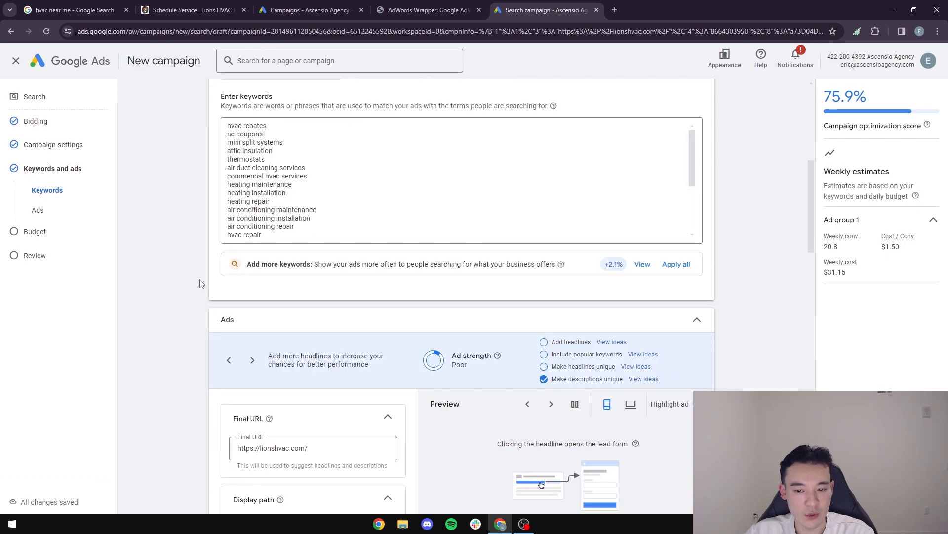
{"action": "scroll", "coordinate": [201, 300], "scroll_direction": "up", "scroll_amount": 1}
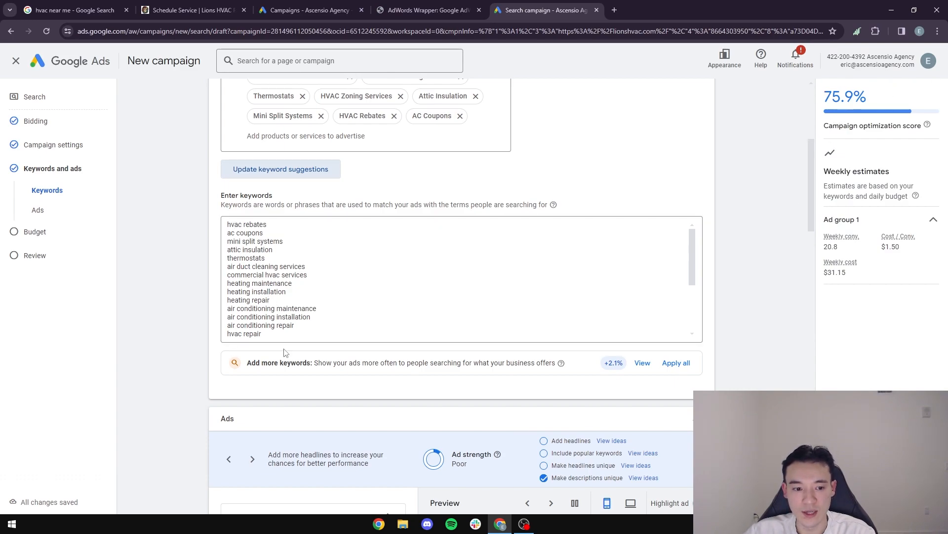
{"action": "left_click", "coordinate": [272, 336]}
{"action": "key", "text": "ctrl+v"}
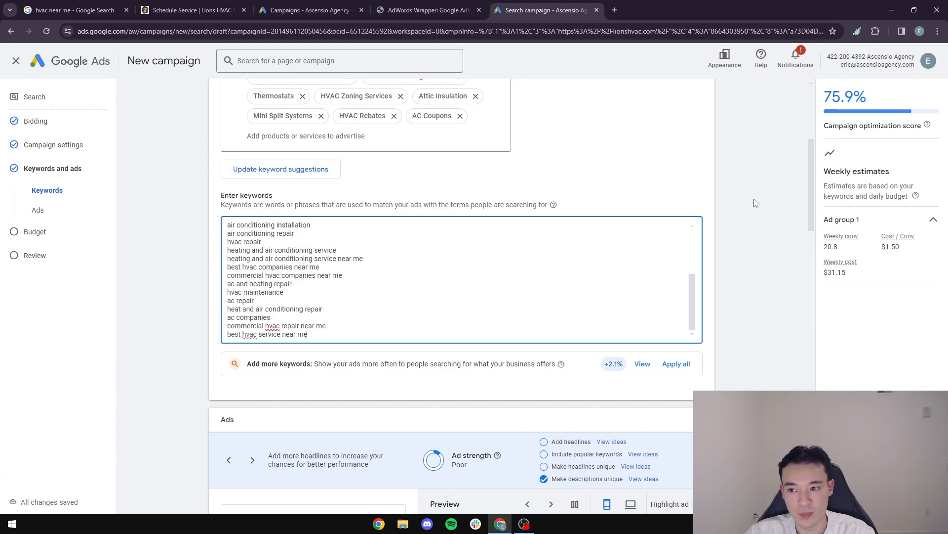
{"action": "left_click_drag", "start_coordinate": [333, 334], "coordinate": [212, 217]}
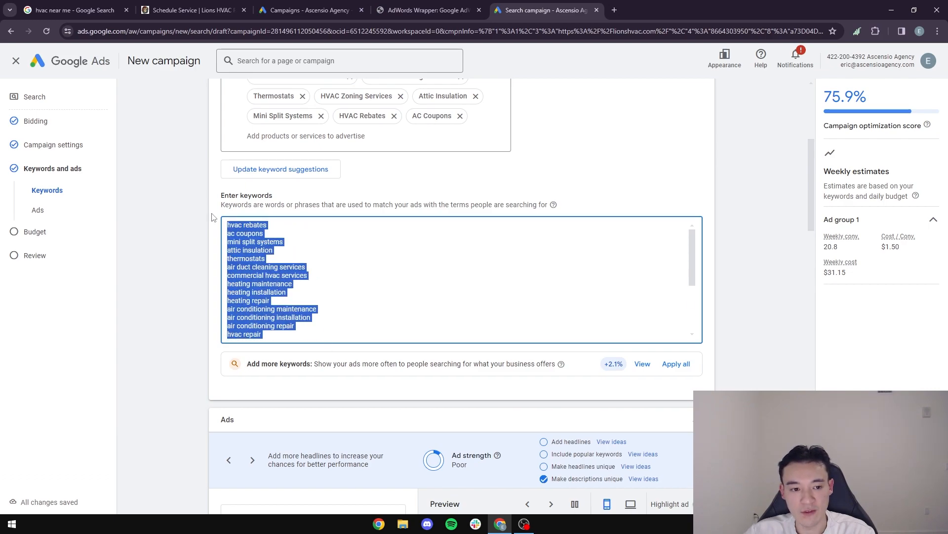
{"action": "scroll", "coordinate": [293, 321], "scroll_direction": "down", "scroll_amount": 2}
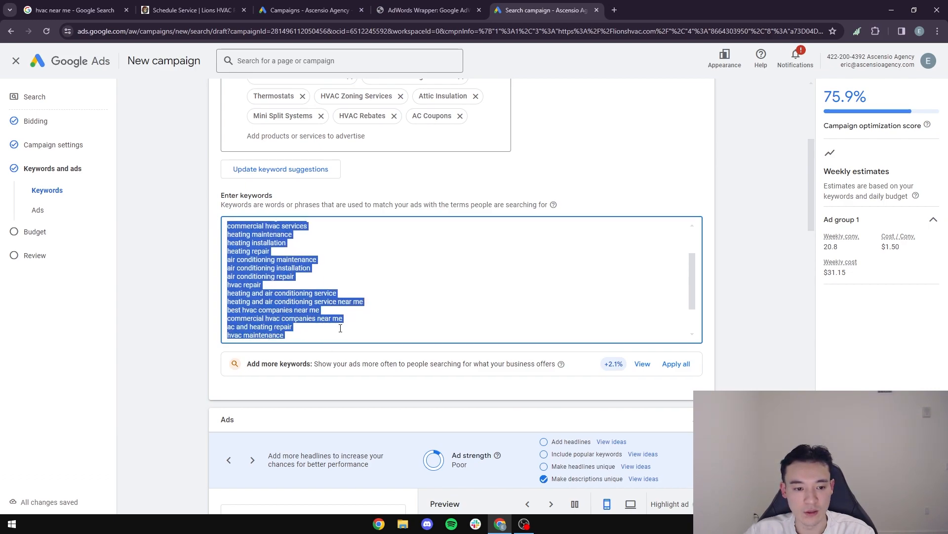
{"action": "left_click", "coordinate": [181, 318]}
{"action": "scroll", "coordinate": [325, 286], "scroll_direction": "down", "scroll_amount": 2}
{"action": "scroll", "coordinate": [325, 288], "scroll_direction": "up", "scroll_amount": 1}
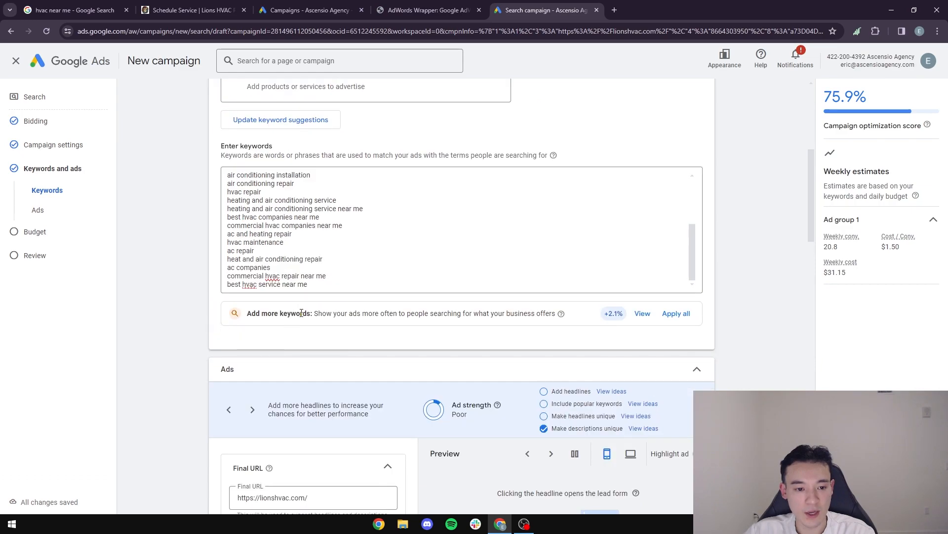
{"action": "left_click_drag", "start_coordinate": [322, 285], "coordinate": [208, 176]}
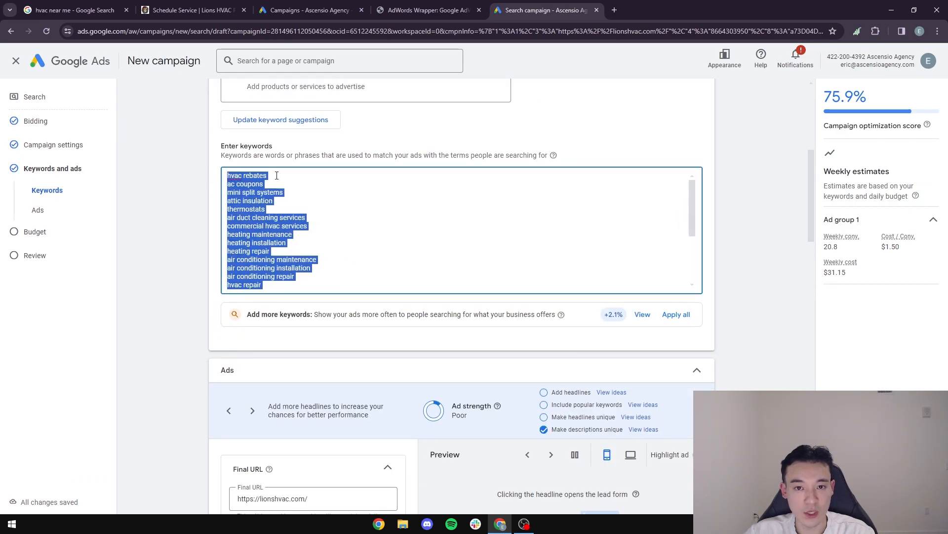
Step: Switch to the AdWords Wrapper site and examine its match-type examples, especially the exact match format
{"action": "left_click", "coordinate": [428, 10]}
{"action": "scroll", "coordinate": [406, 276], "scroll_direction": "up", "scroll_amount": 5}
{"action": "scroll", "coordinate": [355, 228], "scroll_direction": "down", "scroll_amount": 5}
{"action": "left_click", "coordinate": [368, 231]}
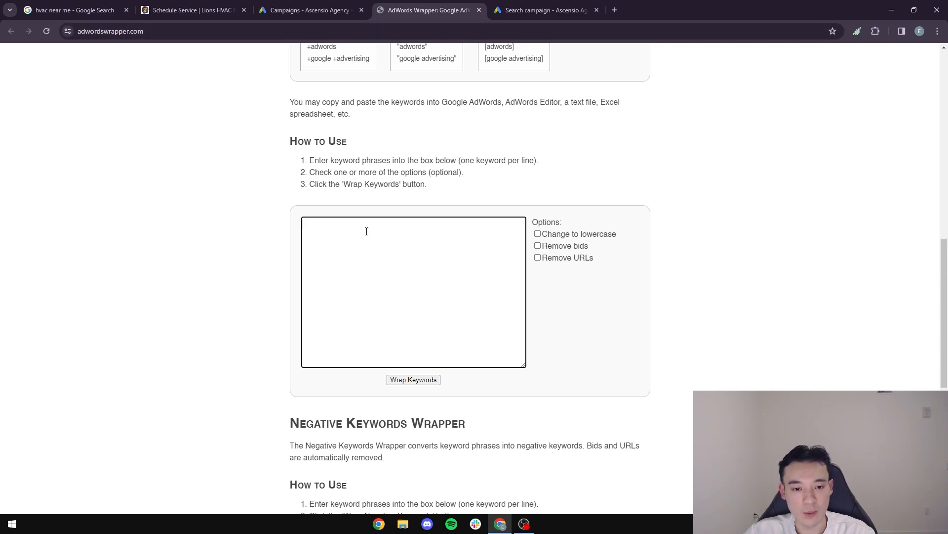
{"action": "scroll", "coordinate": [517, 303], "scroll_direction": "up", "scroll_amount": 6}
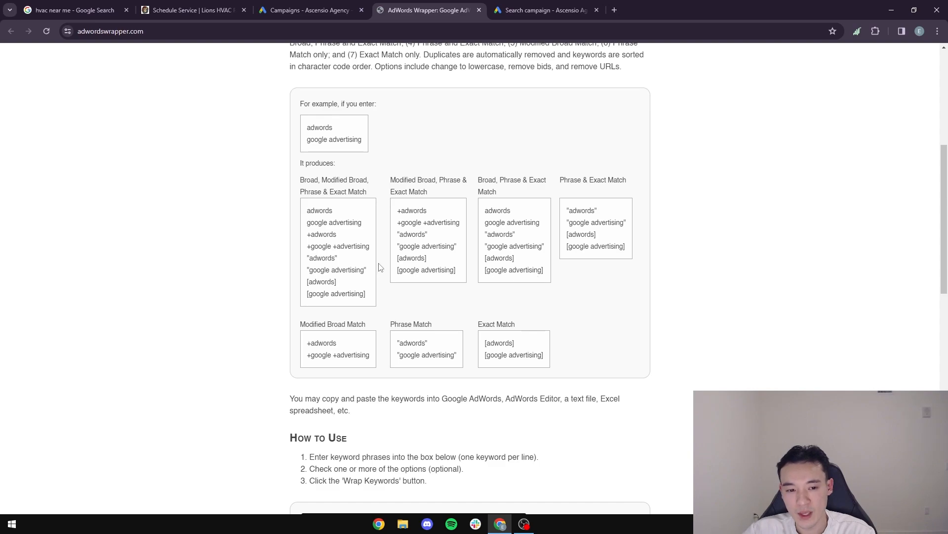
{"action": "left_click_drag", "start_coordinate": [545, 357], "coordinate": [482, 341]}
{"action": "left_click", "coordinate": [494, 346]}
Step: Paste the copied campaign keywords into the keyword wrapper's input box
{"action": "scroll", "coordinate": [430, 360], "scroll_direction": "down", "scroll_amount": 4}
{"action": "scroll", "coordinate": [427, 345], "scroll_direction": "down", "scroll_amount": 1}
{"action": "left_click", "coordinate": [419, 300]}
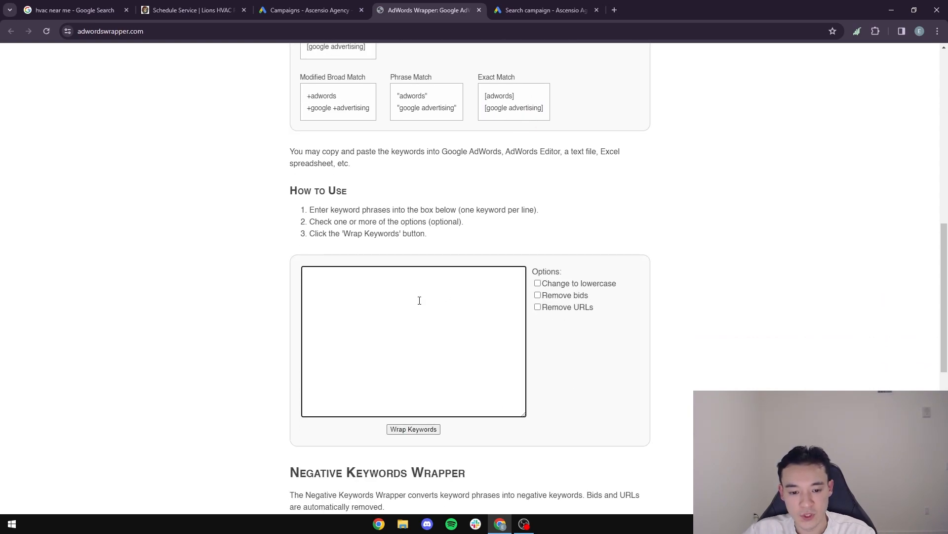
{"action": "key", "text": "ctrl+v"}
{"action": "scroll", "coordinate": [447, 412], "scroll_direction": "down", "scroll_amount": 2}
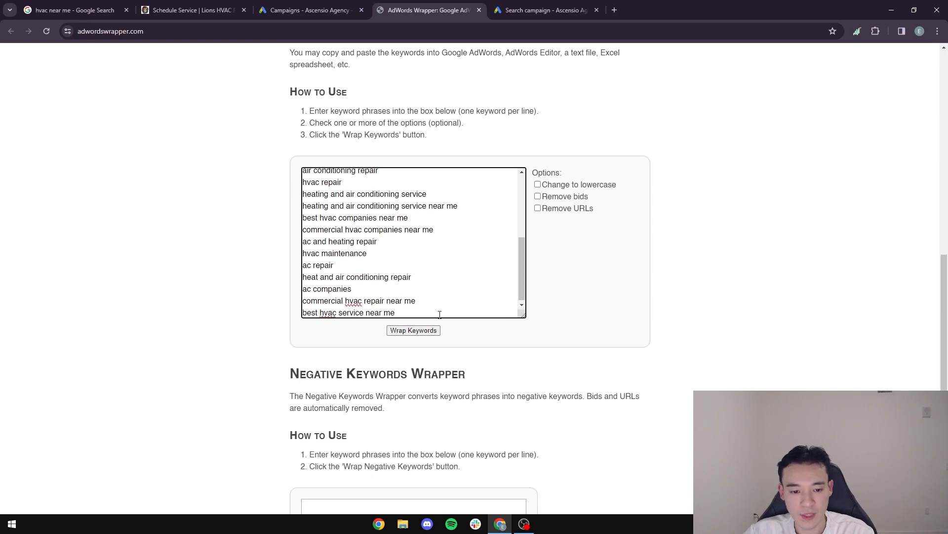
{"action": "scroll", "coordinate": [445, 326], "scroll_direction": "down", "scroll_amount": 2}
Step: Return to the Google Ads campaign and set the ad's display path to "ac" and "services"
{"action": "left_click", "coordinate": [541, 9]}
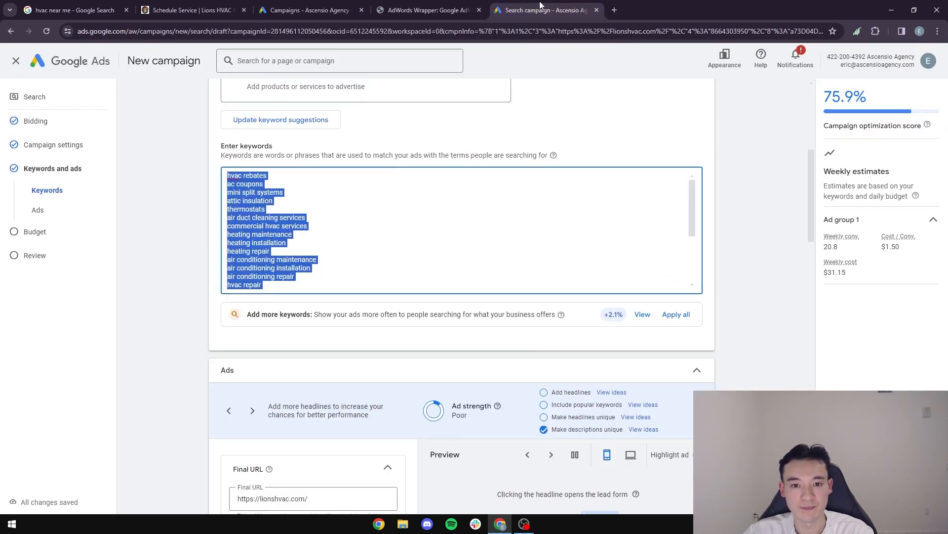
{"action": "left_click", "coordinate": [225, 309]}
{"action": "scroll", "coordinate": [232, 305], "scroll_direction": "down", "scroll_amount": 2}
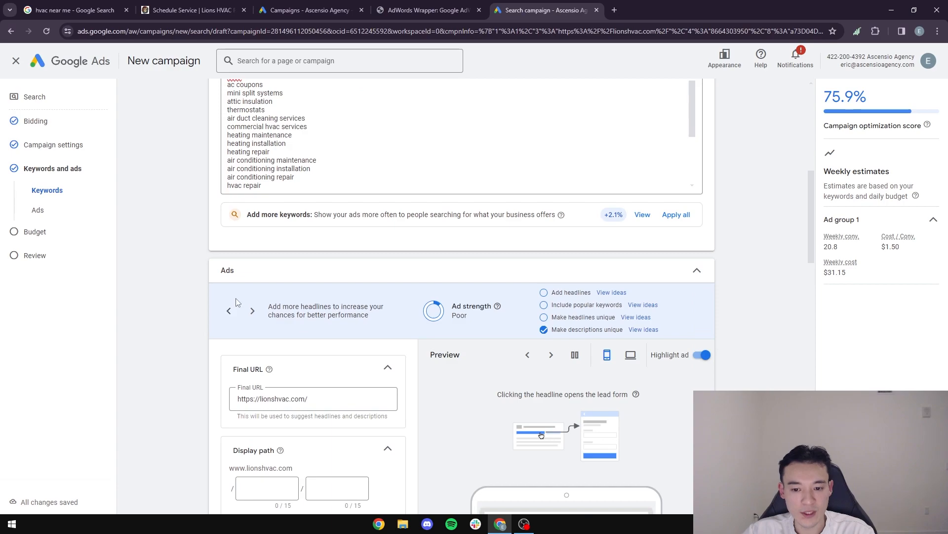
{"action": "scroll", "coordinate": [190, 330], "scroll_direction": "down", "scroll_amount": 3}
{"action": "scroll", "coordinate": [224, 335], "scroll_direction": "up", "scroll_amount": 3}
{"action": "scroll", "coordinate": [222, 334], "scroll_direction": "down", "scroll_amount": 3}
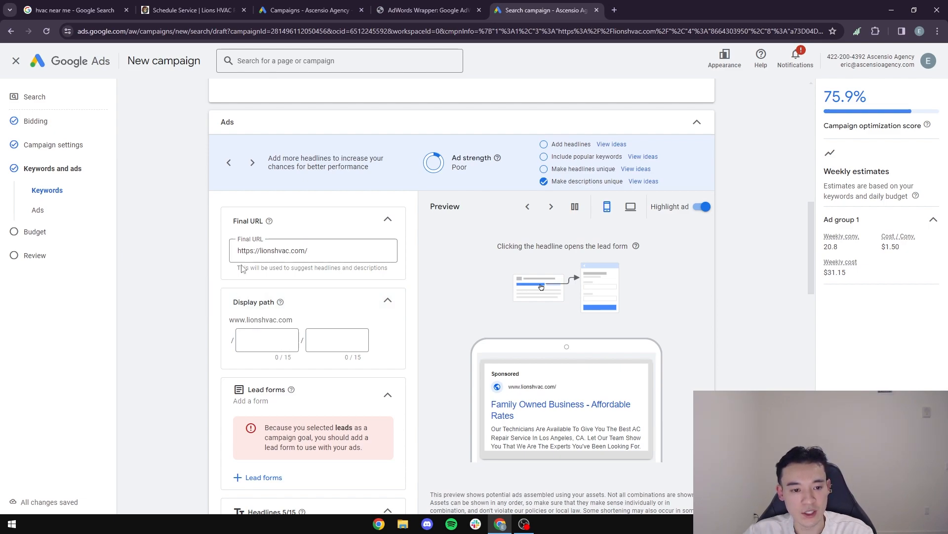
{"action": "left_click", "coordinate": [273, 342]}
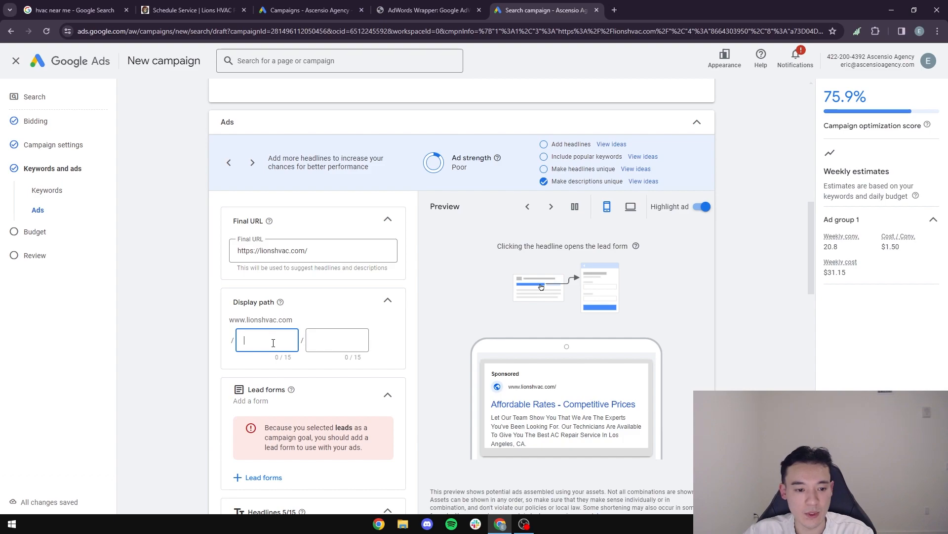
{"action": "key", "text": "Tab"}
{"action": "type", "text": "serv"}
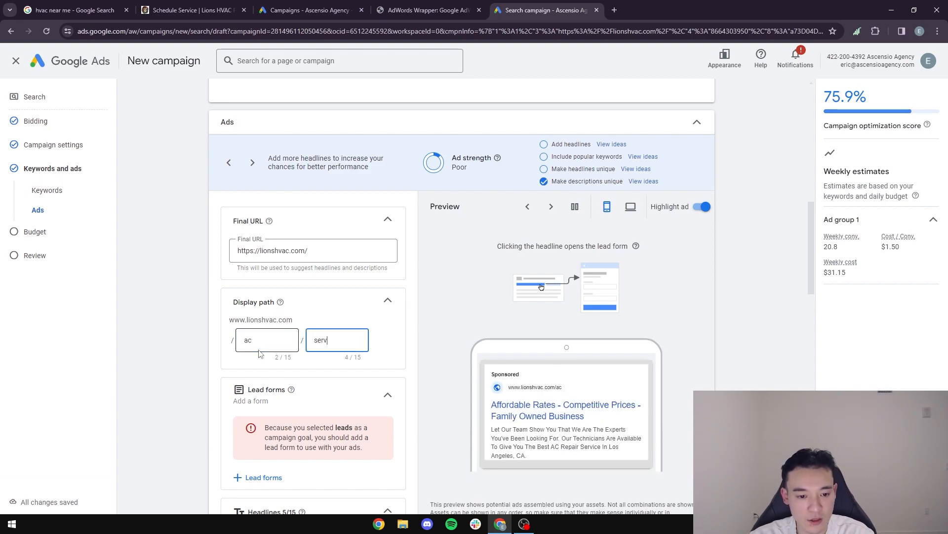
{"action": "scroll", "coordinate": [163, 395], "scroll_direction": "down", "scroll_amount": 2}
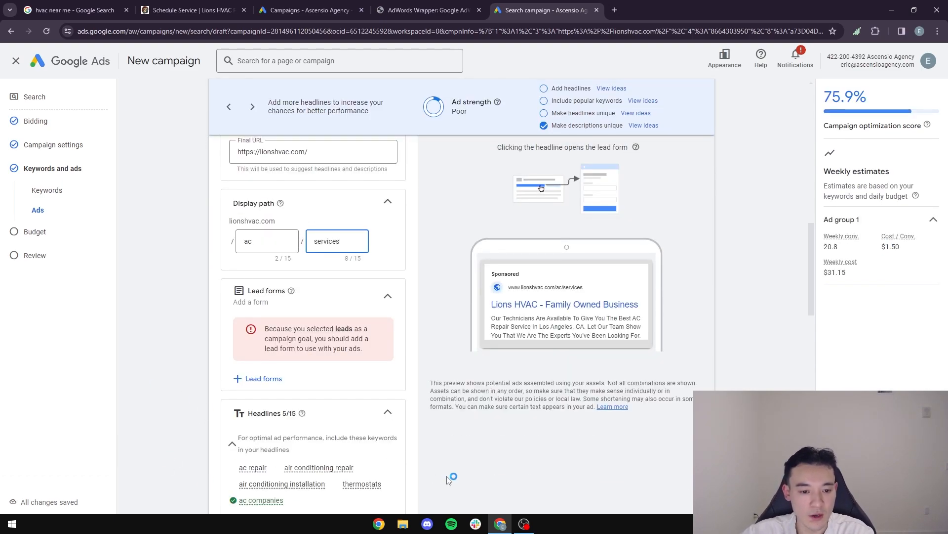
Step: Collapse the ad's lead forms section and select the "Family Owned Business" headline text
{"action": "left_click", "coordinate": [388, 297]}
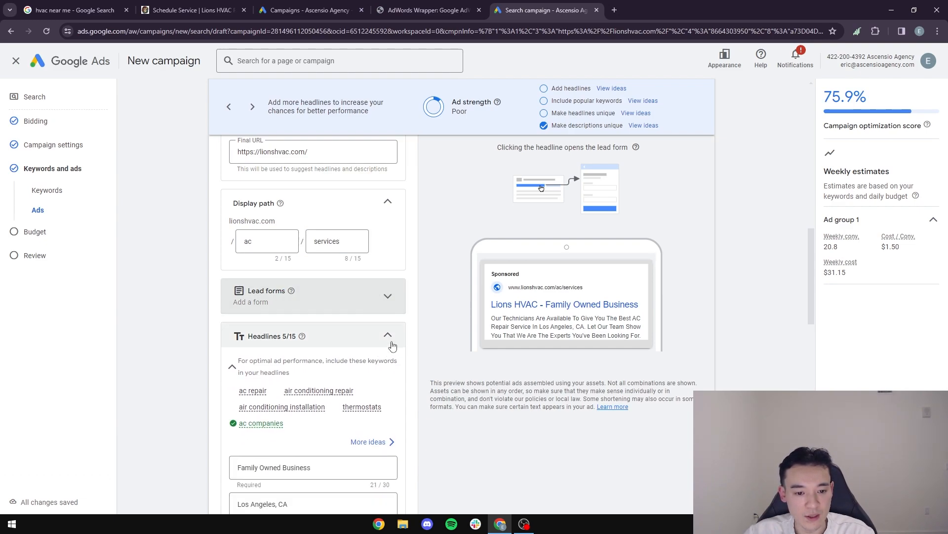
{"action": "scroll", "coordinate": [346, 346], "scroll_direction": "down", "scroll_amount": 2}
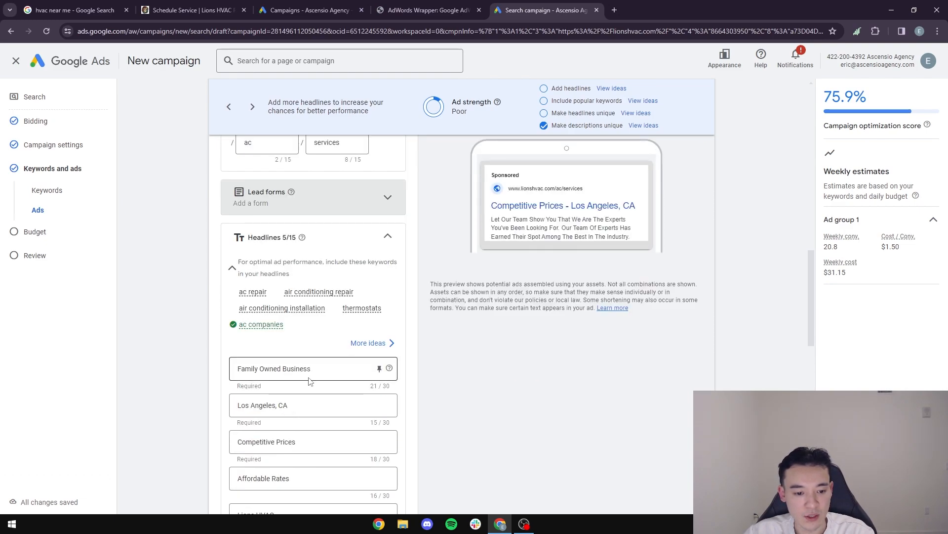
{"action": "left_click_drag", "start_coordinate": [340, 376], "coordinate": [238, 375]}
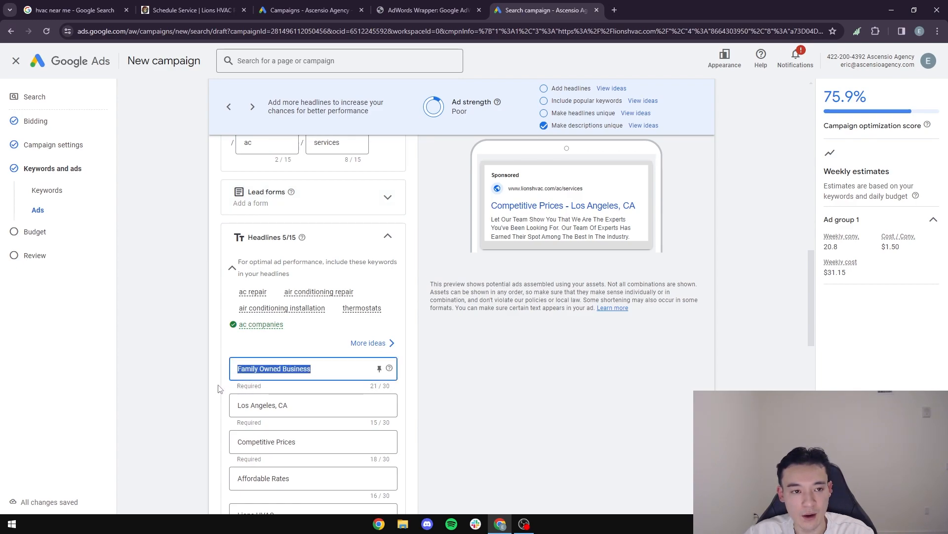
Step: Switch to the "hvac near me" search, open the full list of sponsored HVAC pros, and examine the competitors' listings
{"action": "key", "text": "ctrl+1"}
{"action": "scroll", "coordinate": [226, 344], "scroll_direction": "up", "scroll_amount": 12}
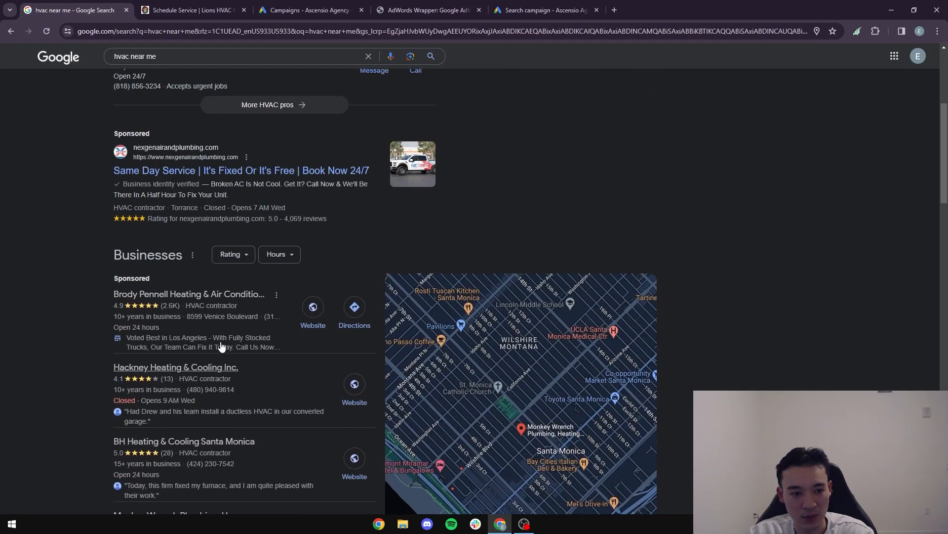
{"action": "scroll", "coordinate": [214, 337], "scroll_direction": "up", "scroll_amount": 3}
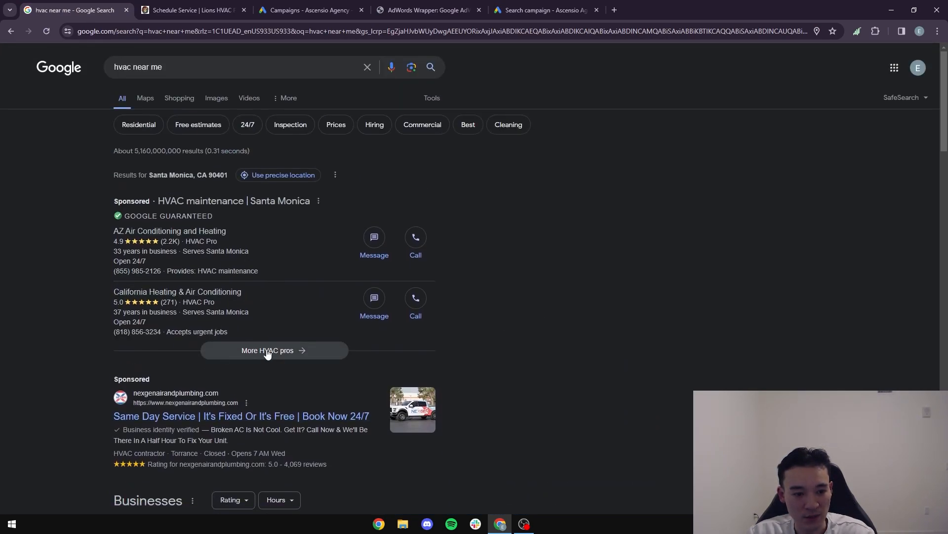
{"action": "left_click", "coordinate": [287, 351]}
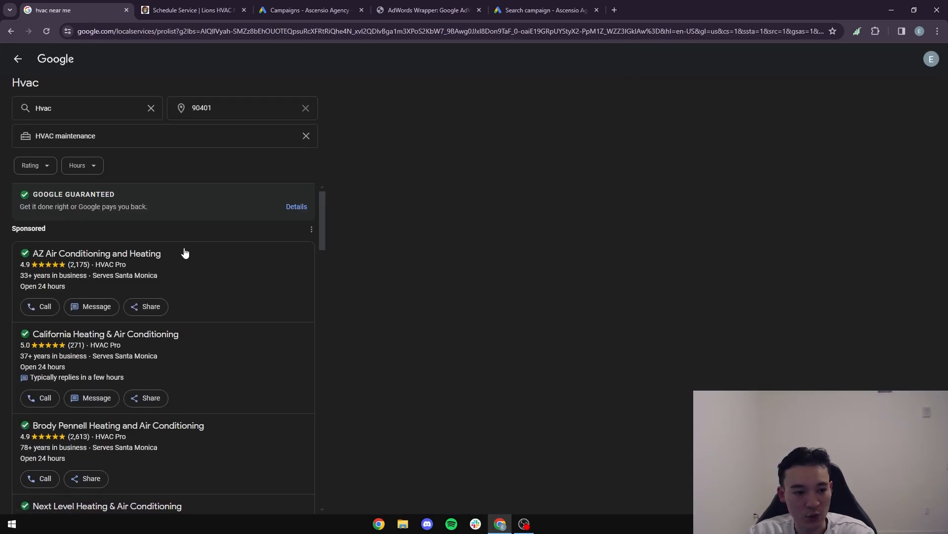
{"action": "scroll", "coordinate": [117, 338], "scroll_direction": "down", "scroll_amount": 2}
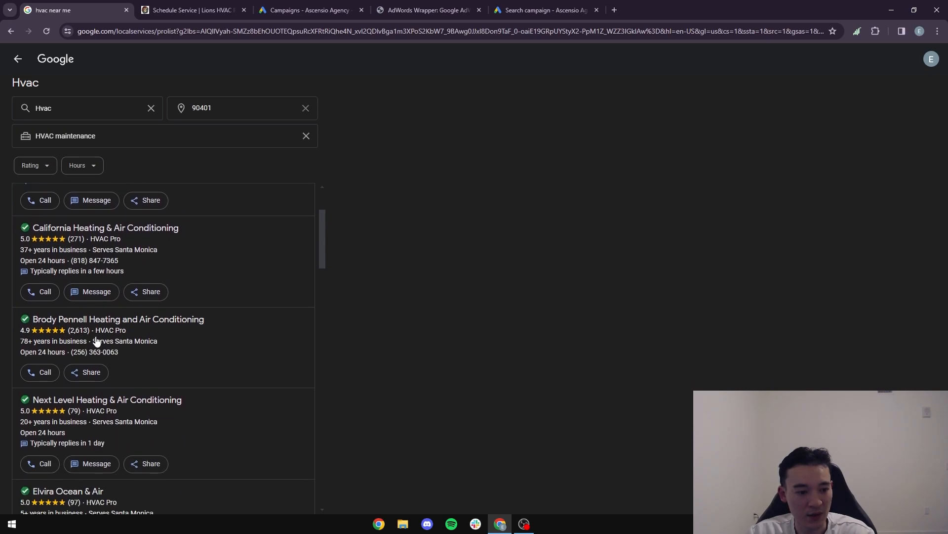
{"action": "scroll", "coordinate": [96, 340], "scroll_direction": "up", "scroll_amount": 3}
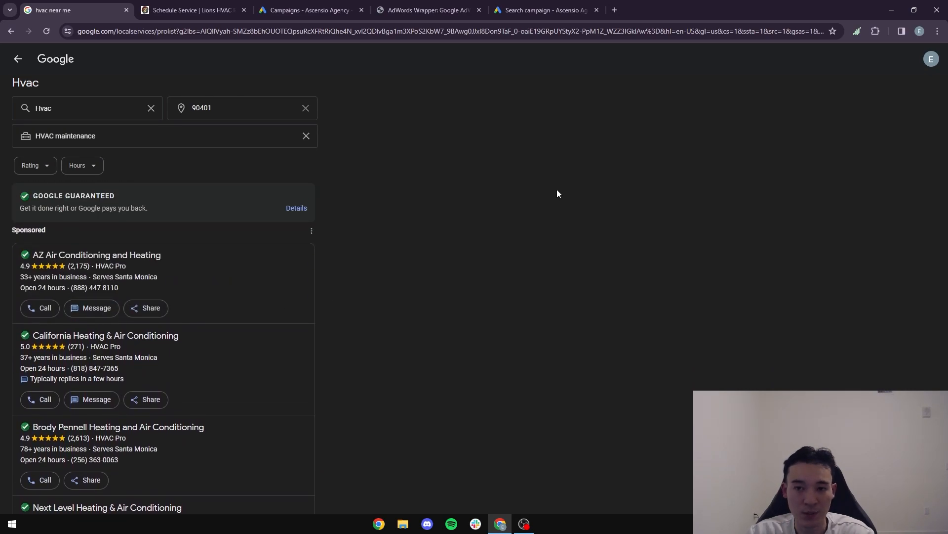
{"action": "left_click", "coordinate": [552, 6]}
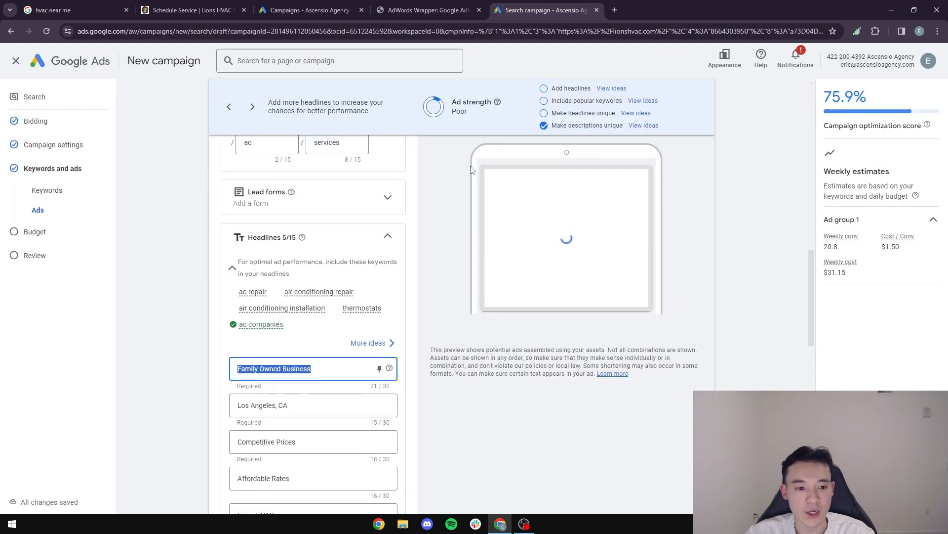
Step: Replace the ad's second headline, "Los Angeles, CA", with "35+ Years In Service"
{"action": "left_click", "coordinate": [317, 372]}
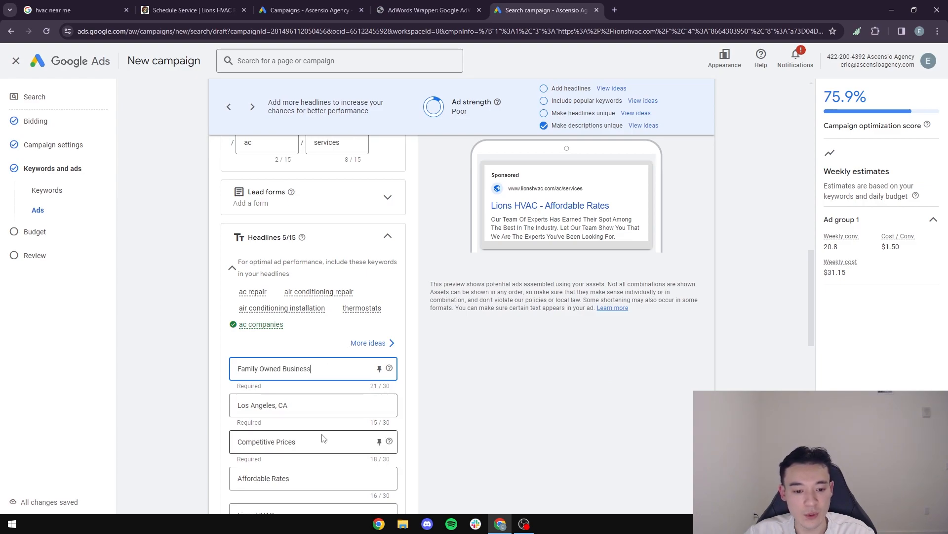
{"action": "left_click_drag", "start_coordinate": [300, 404], "coordinate": [239, 404]}
{"action": "type", "text": "20"}
{"action": "key", "text": "BackSpace"}
{"action": "type", "text": "5="}
{"action": "type", "text": " Years In Service"}
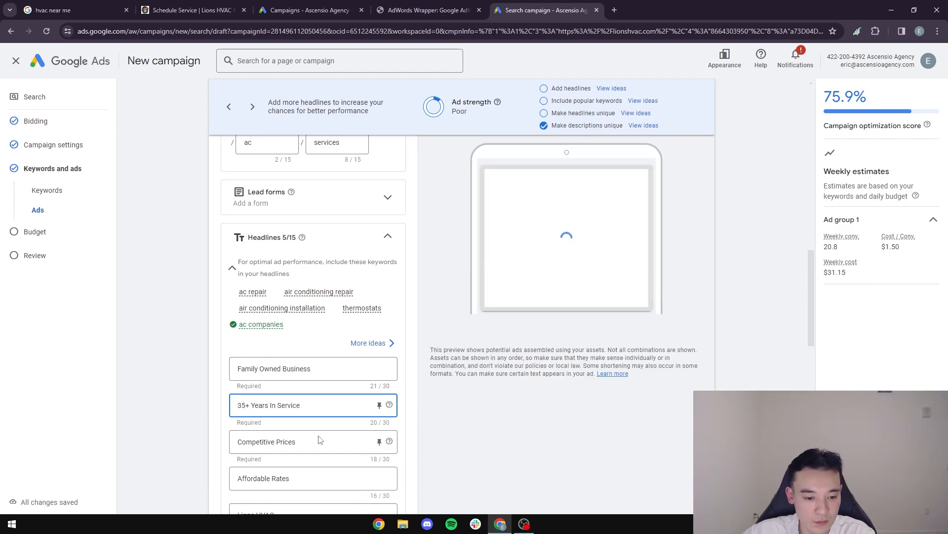
Step: Change the third headline to "Affordable Prices" and the fourth headline to "Open 24/7"
{"action": "left_click_drag", "start_coordinate": [317, 440], "coordinate": [203, 444]}
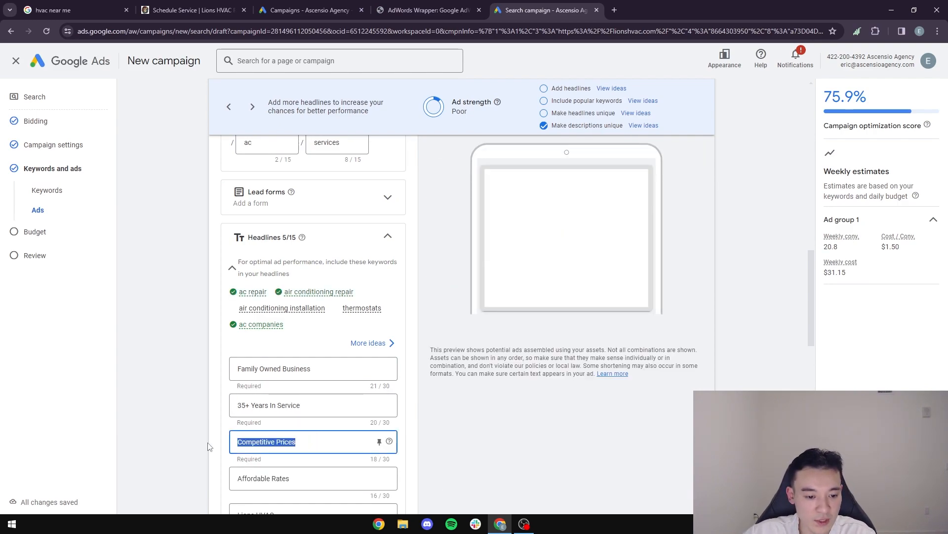
{"action": "type", "text": "Affordable Prices"}
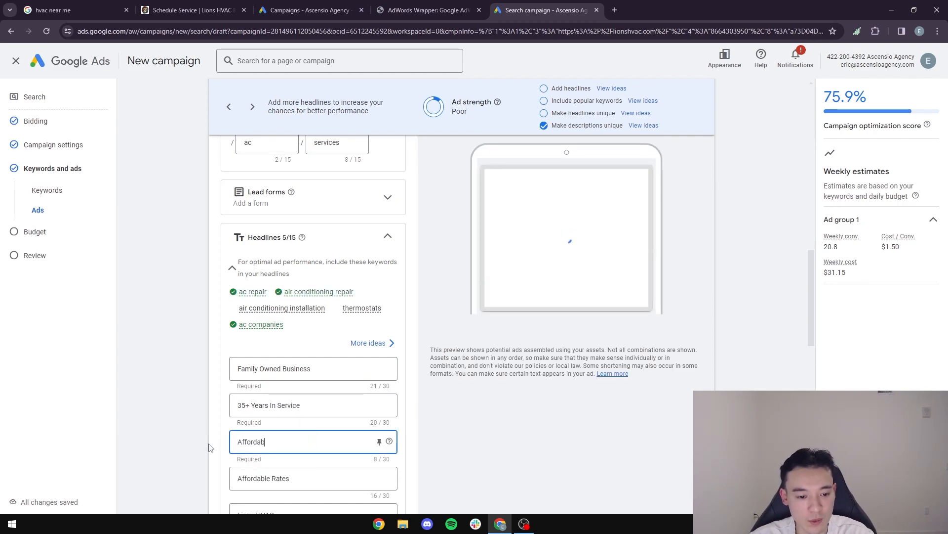
{"action": "left_click_drag", "start_coordinate": [302, 479], "coordinate": [216, 477]}
{"action": "type", "text": "PO"}
{"action": "type", "text": "pen 24/7"}
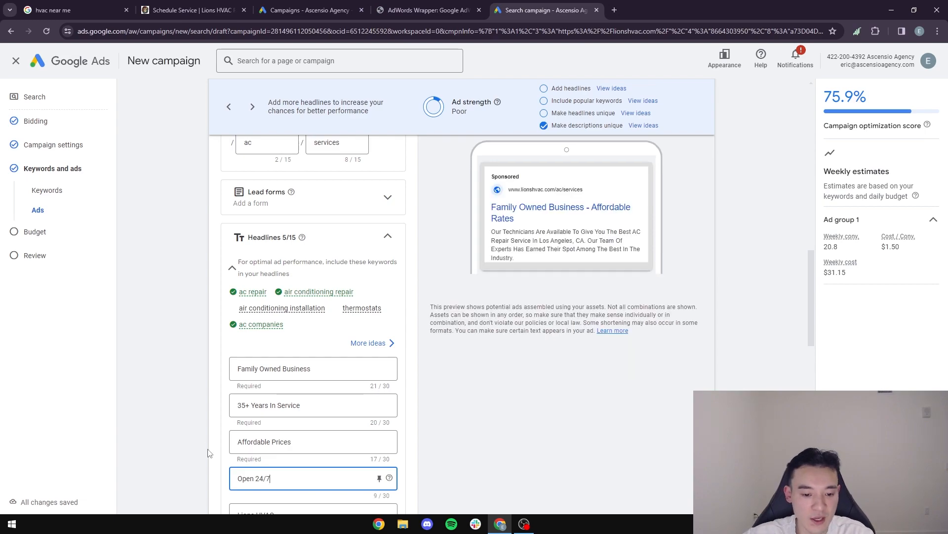
Step: Clear the "Lions HVAC" text from the fifth headline
{"action": "scroll", "coordinate": [217, 460], "scroll_direction": "down", "scroll_amount": 2}
{"action": "left_click_drag", "start_coordinate": [293, 412], "coordinate": [206, 418]}
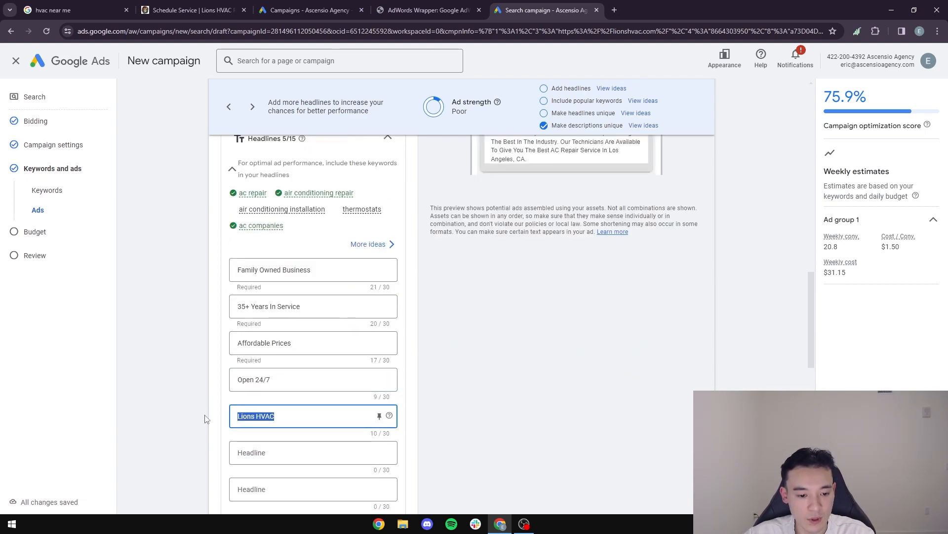
{"action": "key", "text": "BackSpace"}
Step: Switch to the "hvac near me" search, examine the HVAC pro listings, and return to the main results to examine the competitors' sponsored ads
{"action": "left_click", "coordinate": [193, 8]}
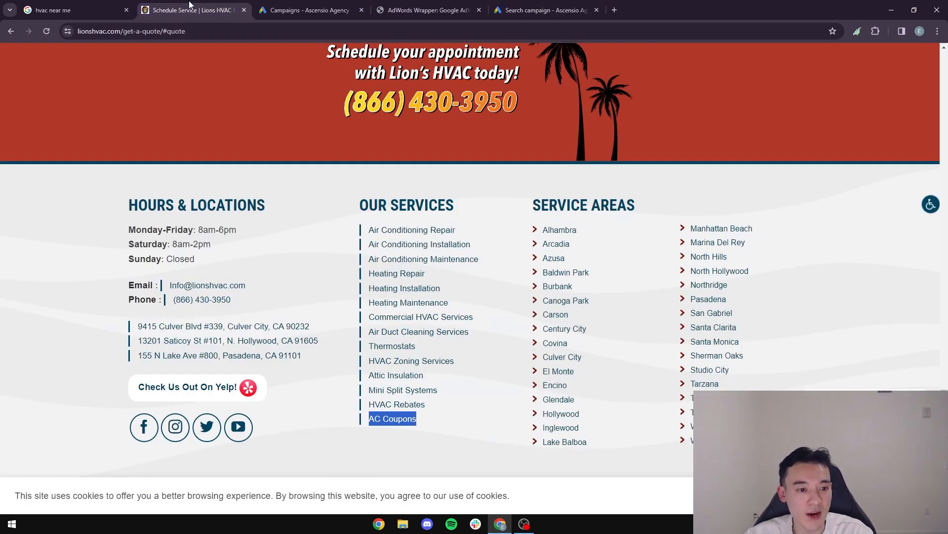
{"action": "left_click", "coordinate": [97, 10]}
{"action": "scroll", "coordinate": [119, 287], "scroll_direction": "down", "scroll_amount": 2}
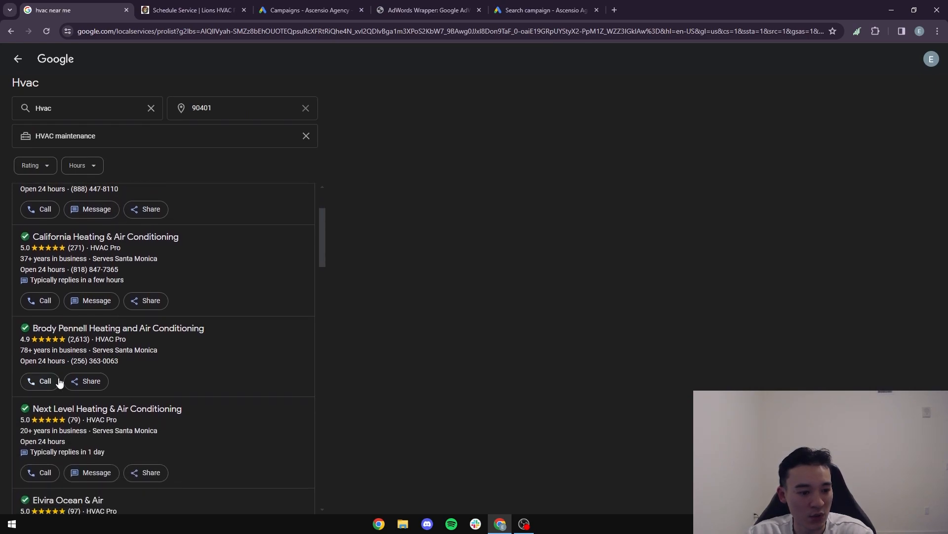
{"action": "scroll", "coordinate": [120, 360], "scroll_direction": "down", "scroll_amount": 4}
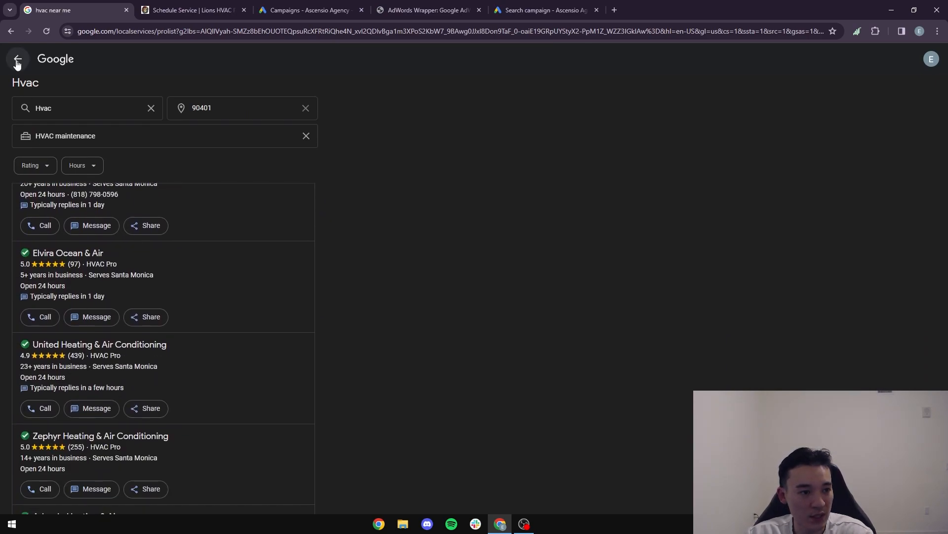
{"action": "left_click", "coordinate": [18, 59]}
{"action": "scroll", "coordinate": [148, 306], "scroll_direction": "down", "scroll_amount": 3}
{"action": "scroll", "coordinate": [153, 314], "scroll_direction": "up", "scroll_amount": 2}
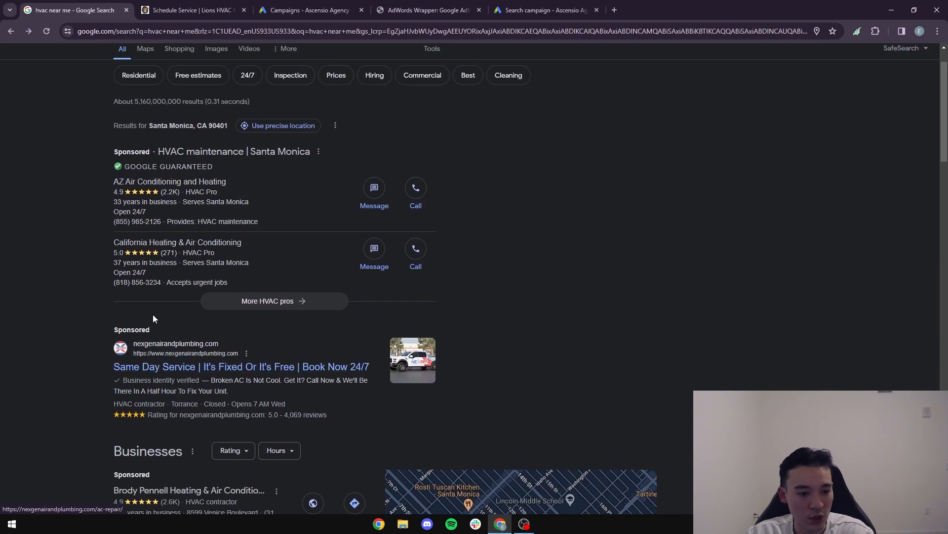
{"action": "scroll", "coordinate": [200, 296], "scroll_direction": "down", "scroll_amount": 5}
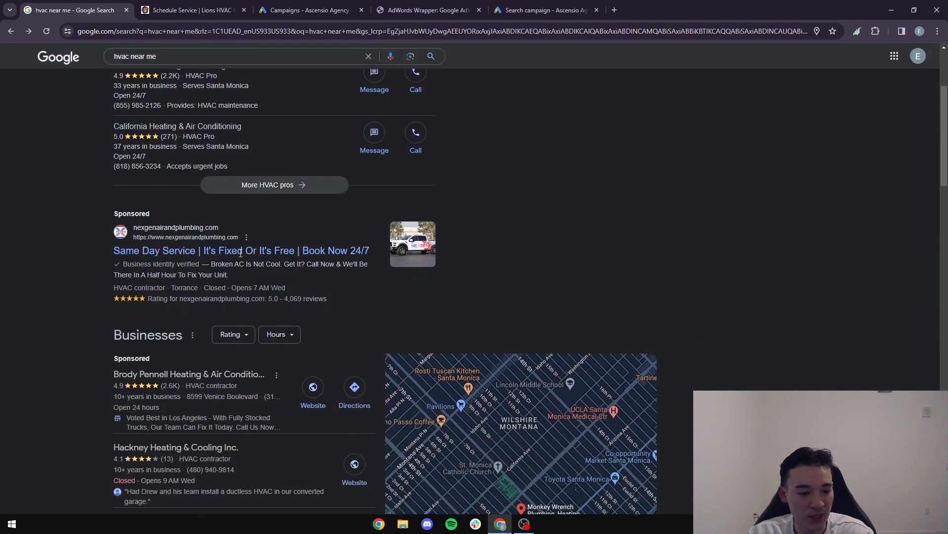
{"action": "scroll", "coordinate": [206, 357], "scroll_direction": "down", "scroll_amount": 1}
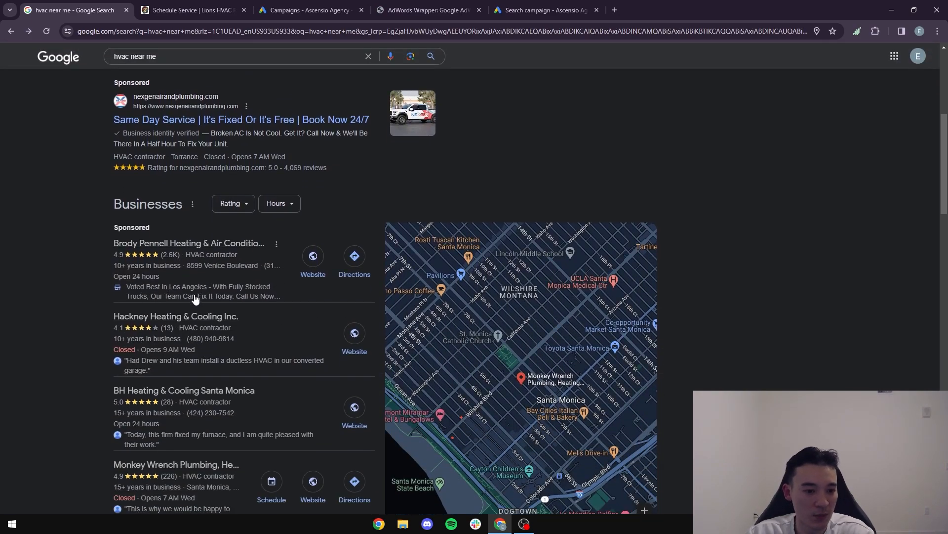
Step: Return to the campaign draft and set the ad's fifth headline to "4000+ Reviews"
{"action": "left_click", "coordinate": [543, 11]}
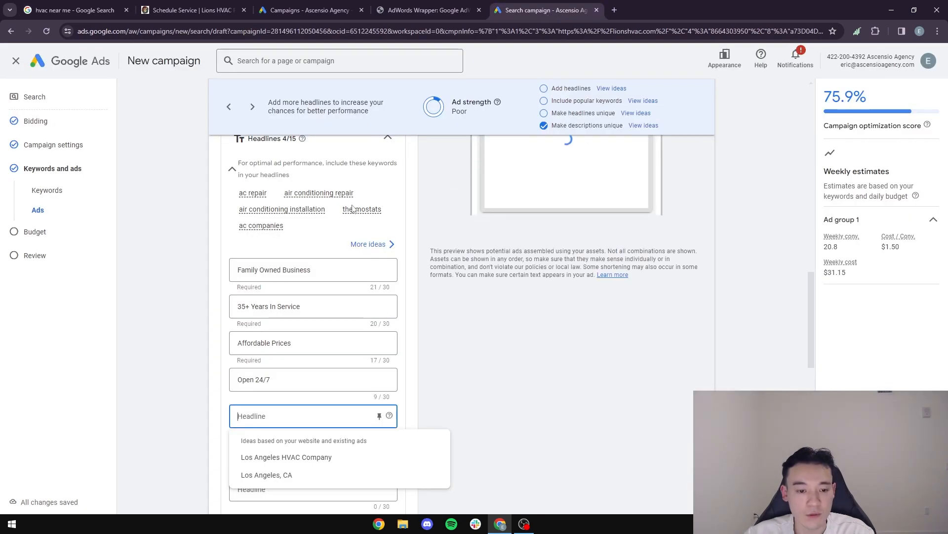
{"action": "left_click", "coordinate": [277, 417]}
{"action": "type", "text": "4000+ Rev"}
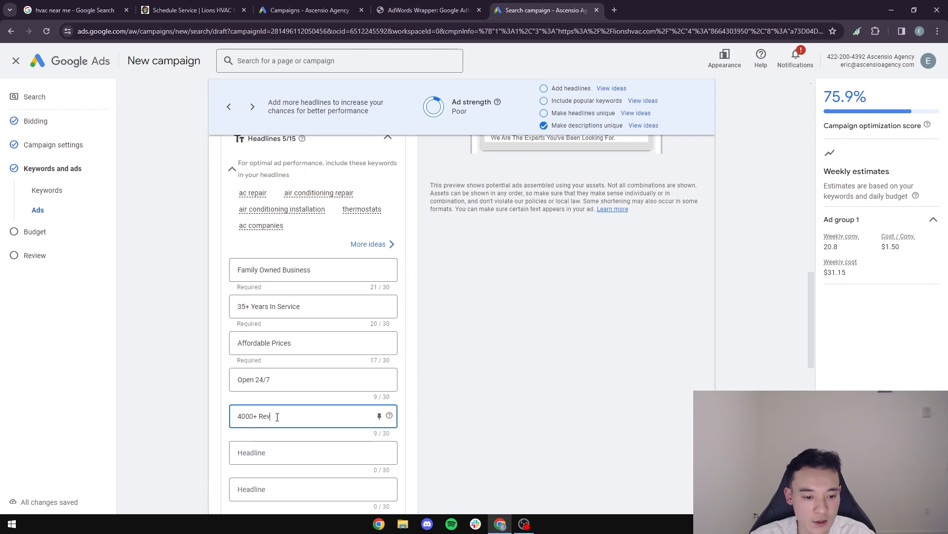
{"action": "left_click_drag", "start_coordinate": [300, 417], "coordinate": [194, 422]}
{"action": "left_click", "coordinate": [194, 422]}
Step: Collapse the headlines section and replace the second description with "Best Customer Service You Will Receive"
{"action": "scroll", "coordinate": [586, 391], "scroll_direction": "up", "scroll_amount": 4}
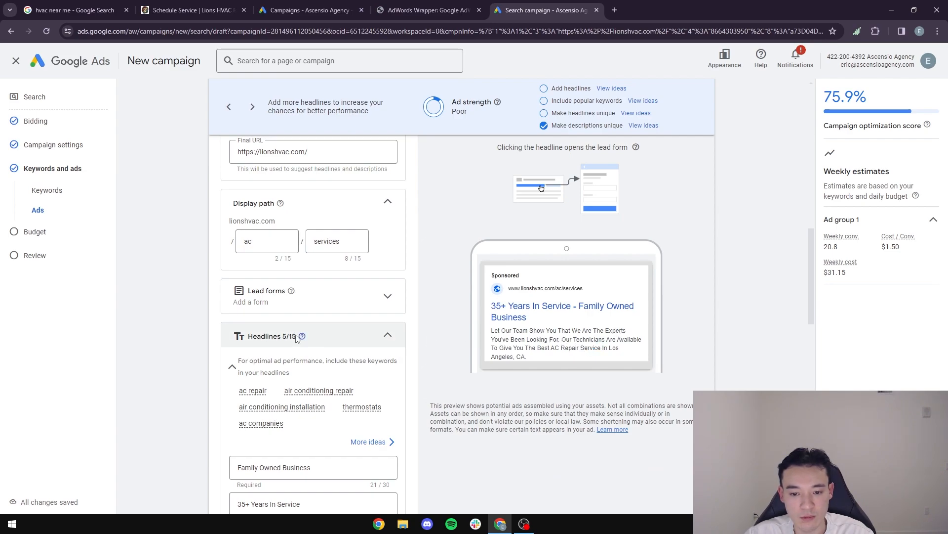
{"action": "scroll", "coordinate": [299, 339], "scroll_direction": "down", "scroll_amount": 2}
{"action": "left_click", "coordinate": [387, 239]}
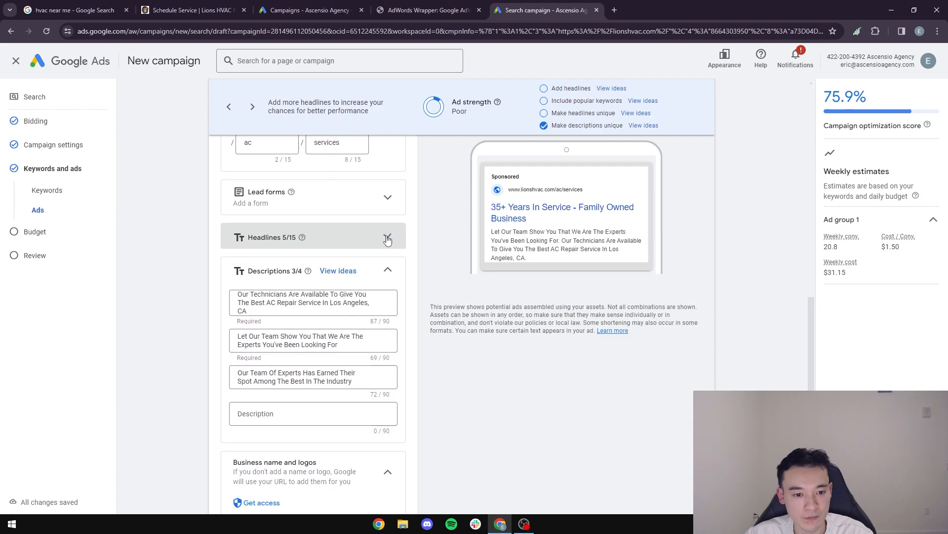
{"action": "scroll", "coordinate": [279, 313], "scroll_direction": "up", "scroll_amount": 1}
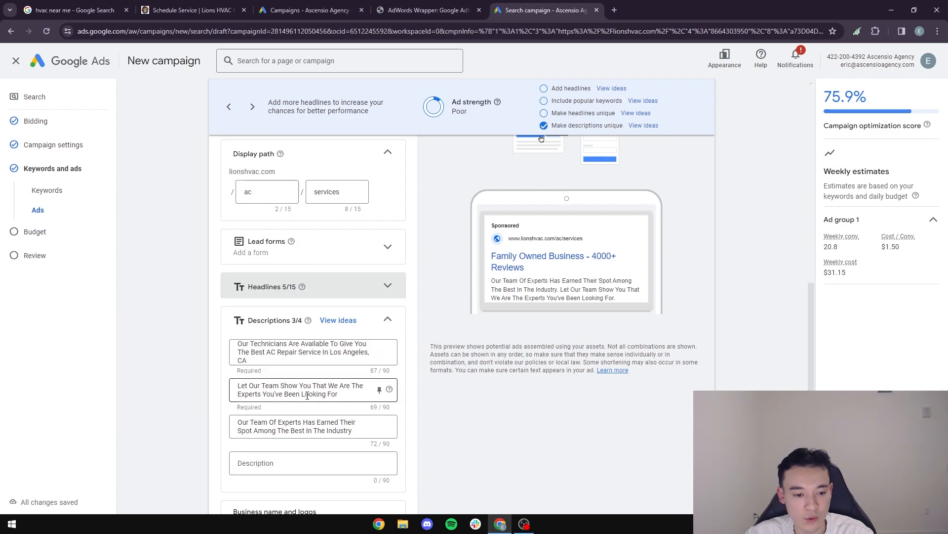
{"action": "left_click_drag", "start_coordinate": [348, 395], "coordinate": [235, 387]}
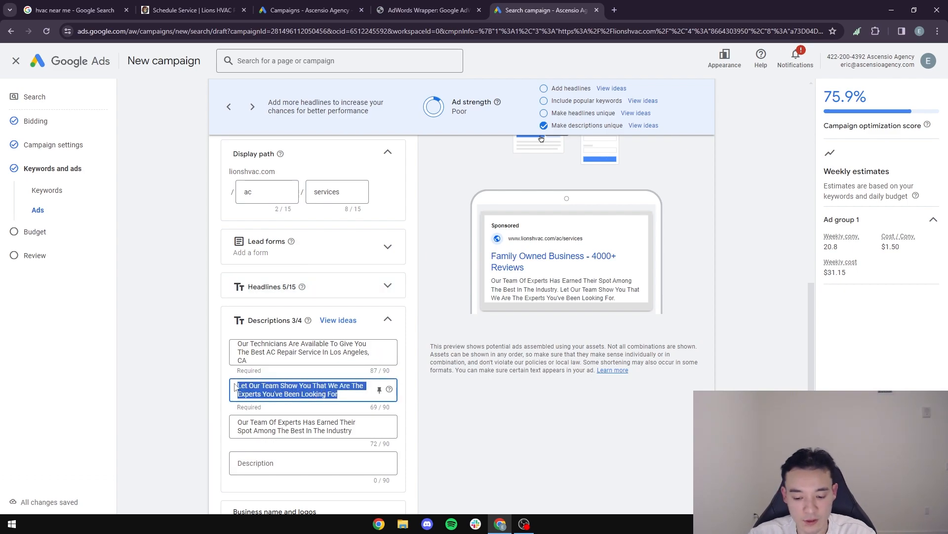
{"action": "type", "text": "Best Customer "}
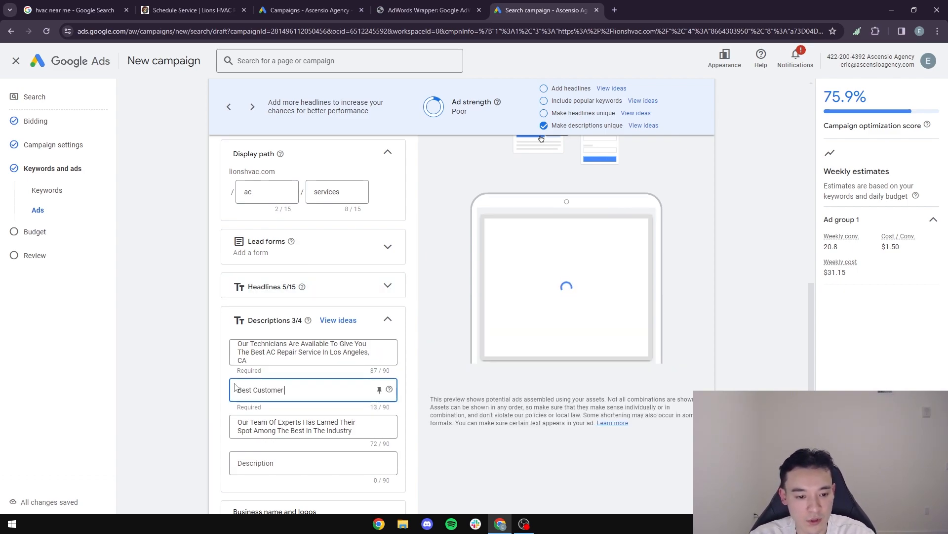
{"action": "type", "text": "Service You wi"}
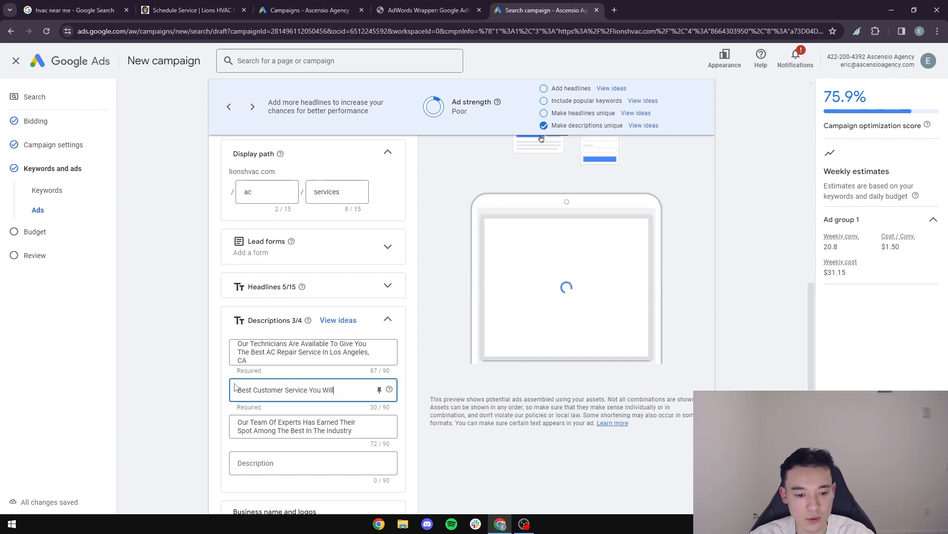
{"action": "type", "text": "ll Receive"}
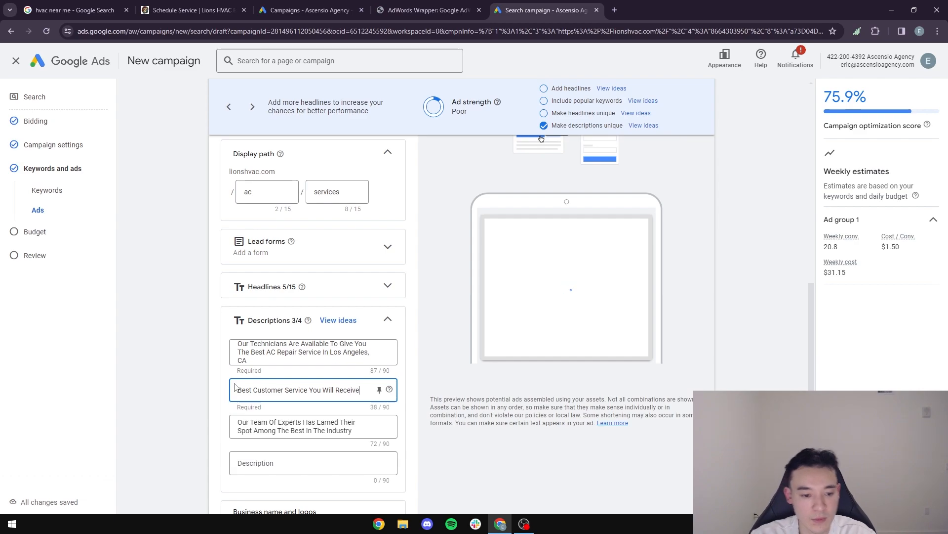
Step: Replace the third description with "Experts In The Industry That Will Fix Your Machines"
{"action": "left_click", "coordinate": [341, 432]}
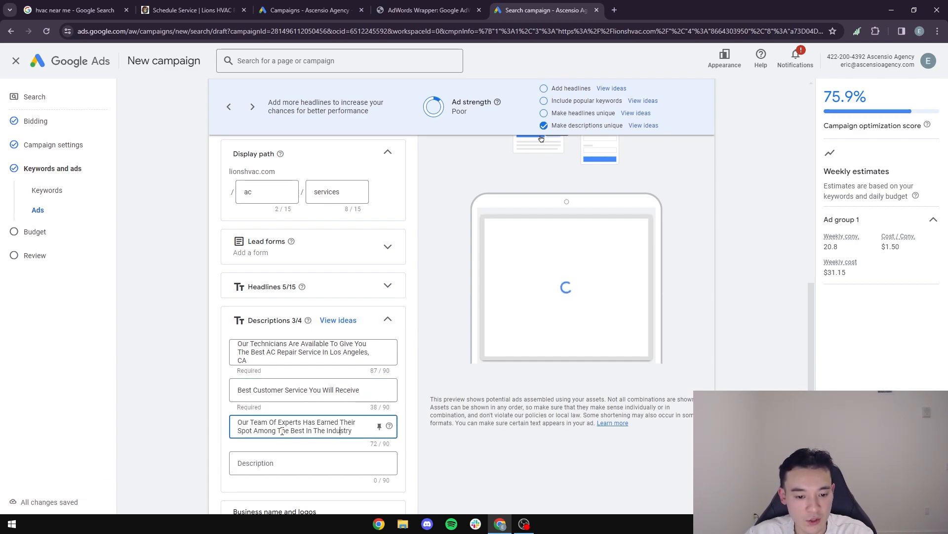
{"action": "left_click_drag", "start_coordinate": [353, 430], "coordinate": [246, 423]}
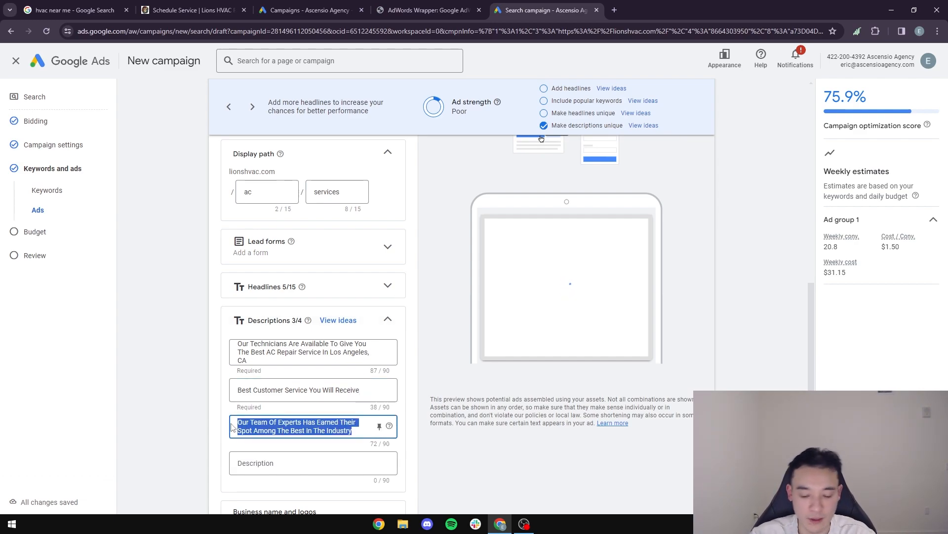
{"action": "type", "text": "E"}
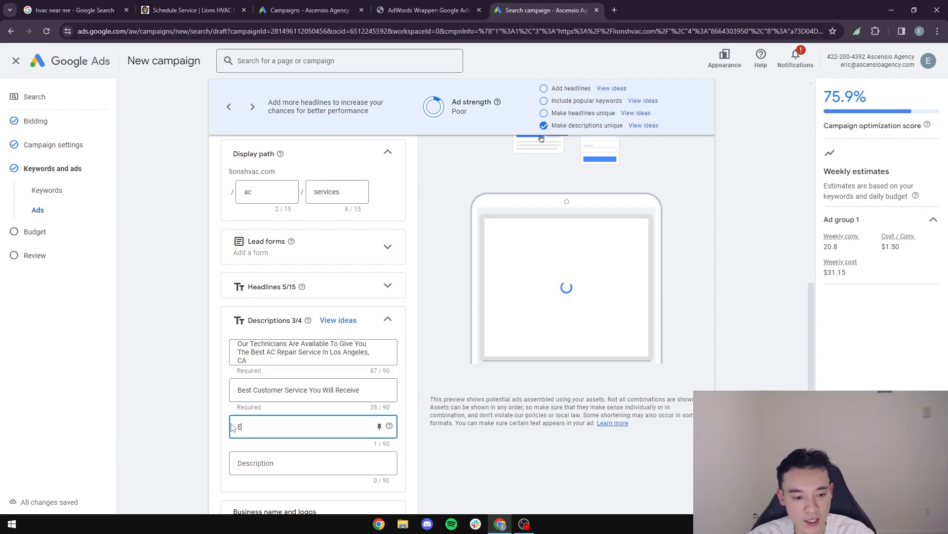
{"action": "type", "text": "xperts In The Indu"}
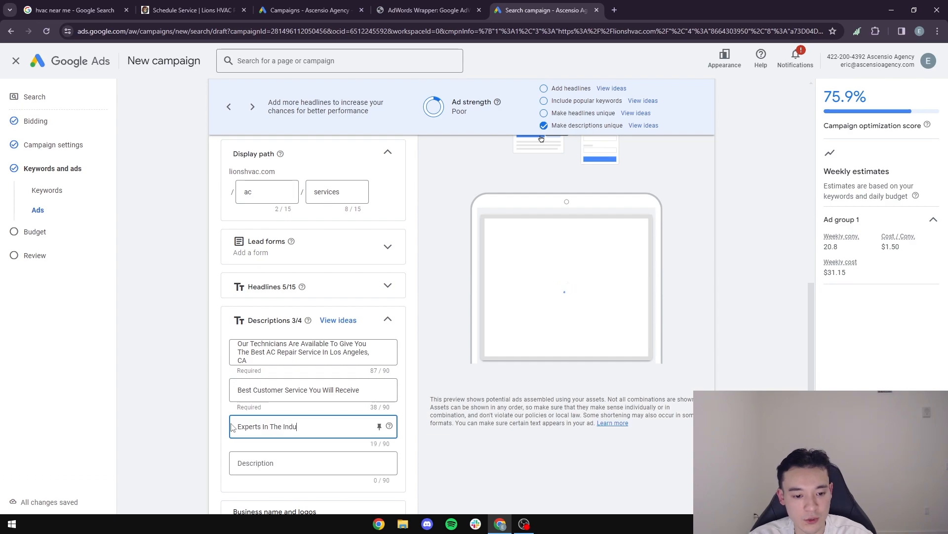
{"action": "type", "text": "stry That Wi"}
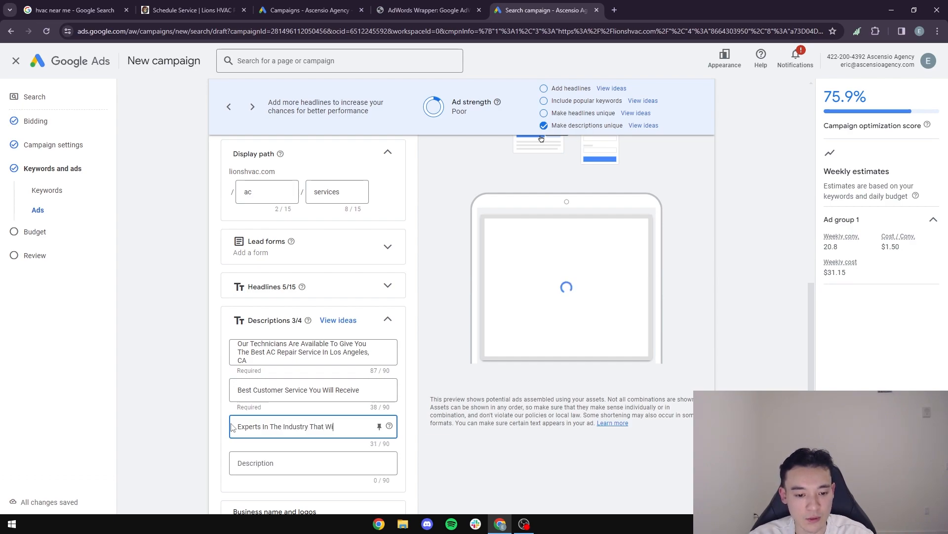
{"action": "type", "text": "ll Ta"}
{"action": "key", "text": "BackSpace"}
{"action": "key", "text": "BackSpace"}
{"action": "type", "text": "Fix "}
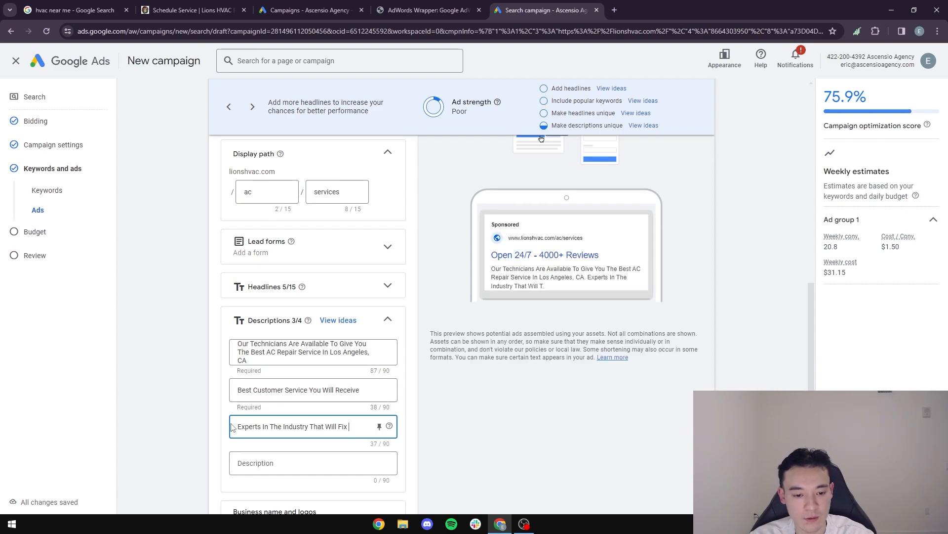
{"action": "type", "text": "Your Machines"}
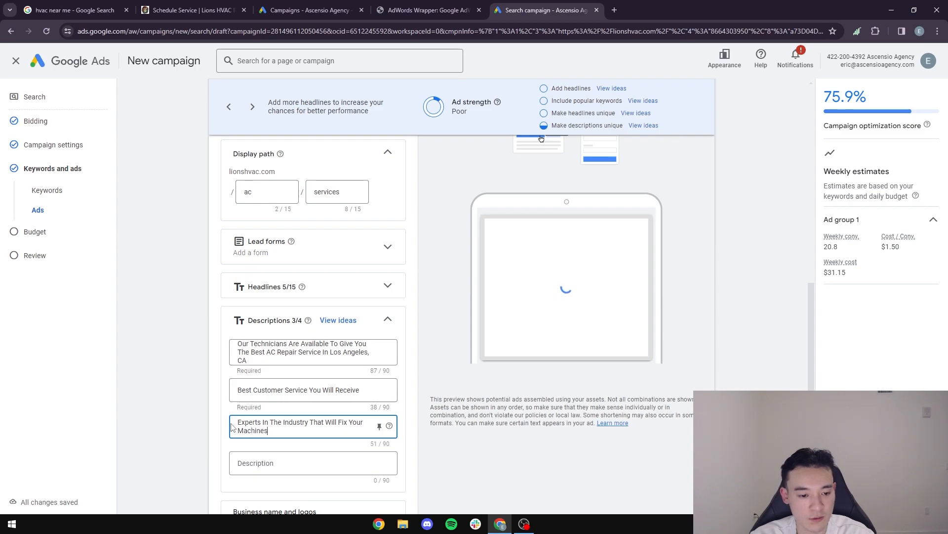
Step: Reword the third description to "Experts In The Industry That Will Provide Top Notch Service"
{"action": "key", "text": "BackSpace"}
{"action": "key", "text": "BackSpace"}
{"action": "key", "text": "BackSpace"}
{"action": "key", "text": "BackSpace"}
{"action": "key", "text": "BackSpace"}
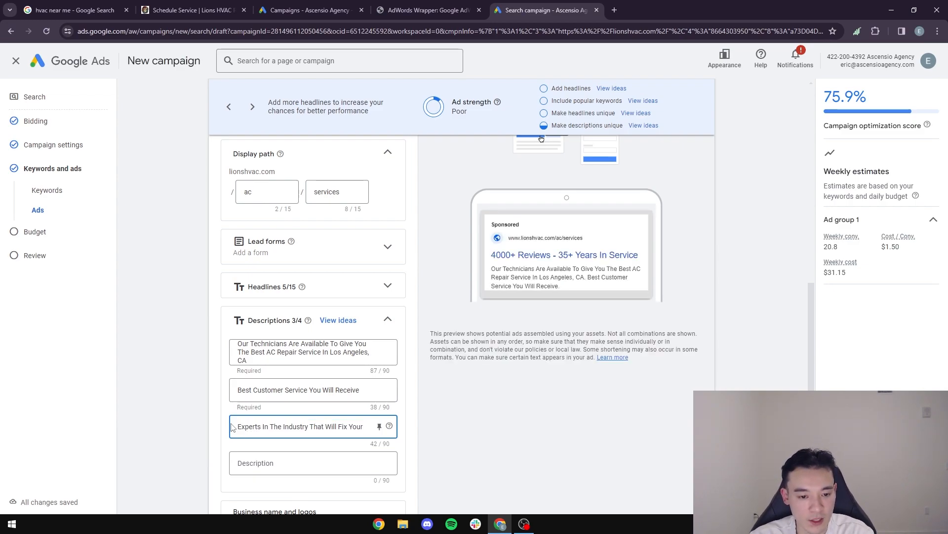
{"action": "key", "text": "BackSpace"}
{"action": "key", "text": "BackSpace"}
{"action": "key", "text": "BackSpace"}
{"action": "key", "text": "BackSpace"}
{"action": "key", "text": "BackSpace"}
{"action": "key", "text": "BackSpace"}
{"action": "key", "text": "BackSpace"}
{"action": "key", "text": "BackSpace"}
{"action": "key", "text": "BackSpace"}
{"action": "key", "text": "BackSpace"}
{"action": "key", "text": "BackSpace"}
{"action": "key", "text": "BackSpace"}
{"action": "key", "text": "BackSpace"}
{"action": "key", "text": "BackSpace"}
{"action": "key", "text": "BackSpace"}
{"action": "key", "text": "BackSpace"}
{"action": "key", "text": "BackSpace"}
{"action": "type", "text": "That W"}
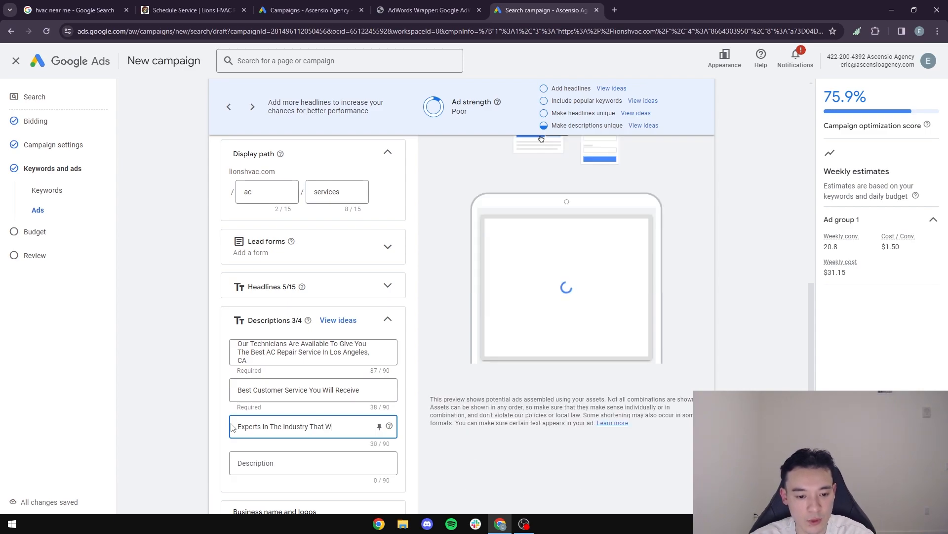
{"action": "type", "text": "ill Provide T"}
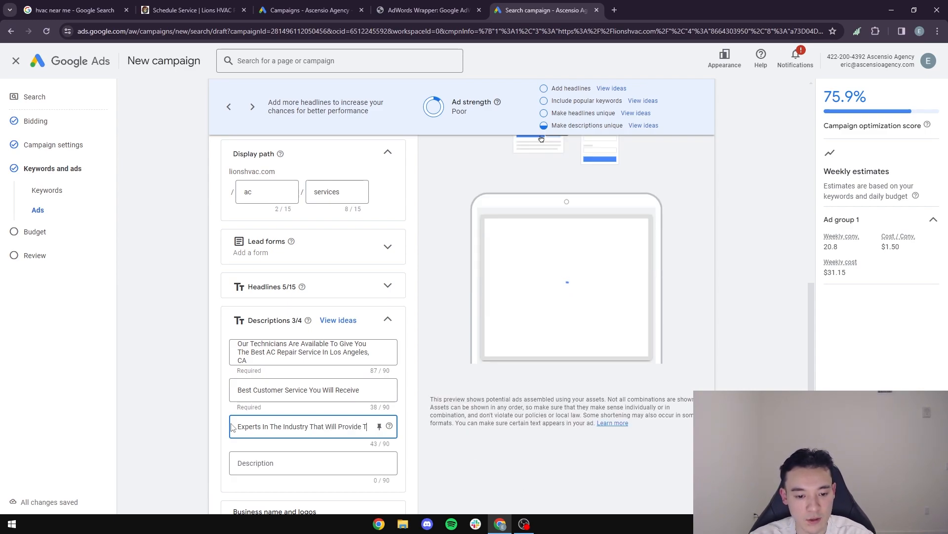
{"action": "type", "text": "op Notch Service"}
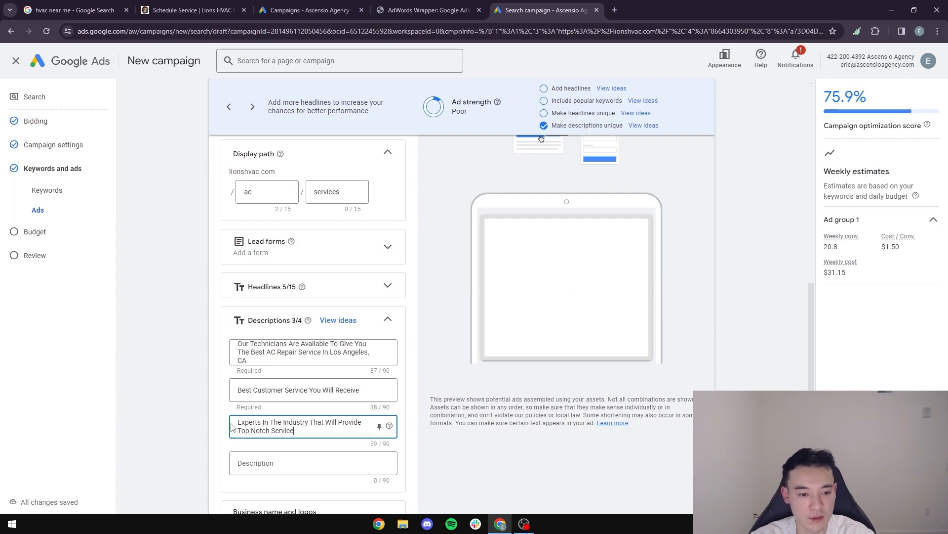
{"action": "scroll", "coordinate": [183, 371], "scroll_direction": "down", "scroll_amount": 2}
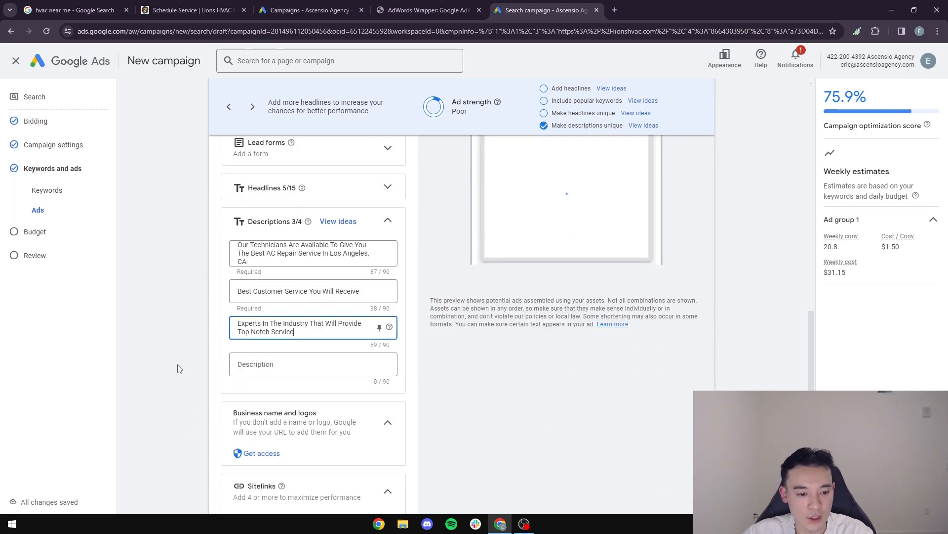
{"action": "left_click", "coordinate": [195, 393]}
Step: Check the ad preview, expand the headlines section, and set the "Family Owned Business" headline's pinning to show in any unpinned position
{"action": "scroll", "coordinate": [197, 396], "scroll_direction": "up", "scroll_amount": 2}
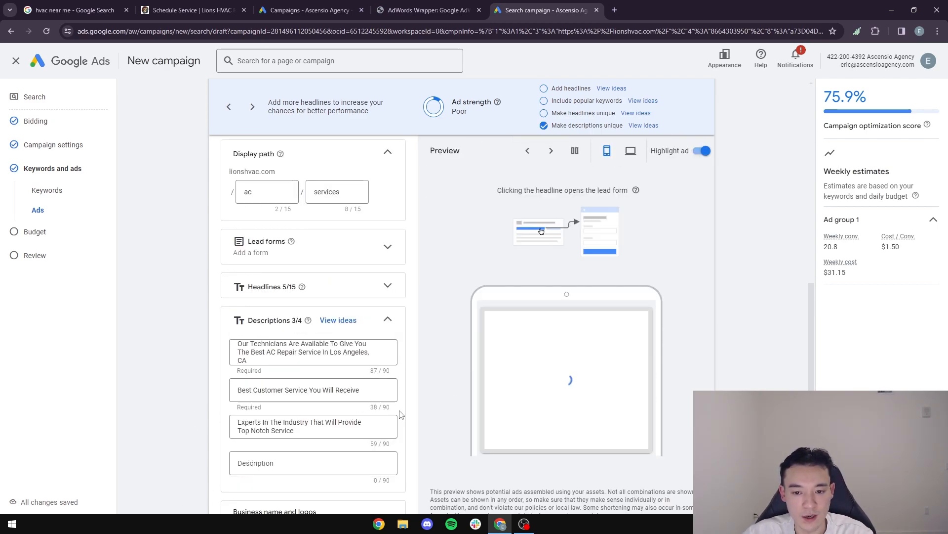
{"action": "scroll", "coordinate": [527, 362], "scroll_direction": "down", "scroll_amount": 2}
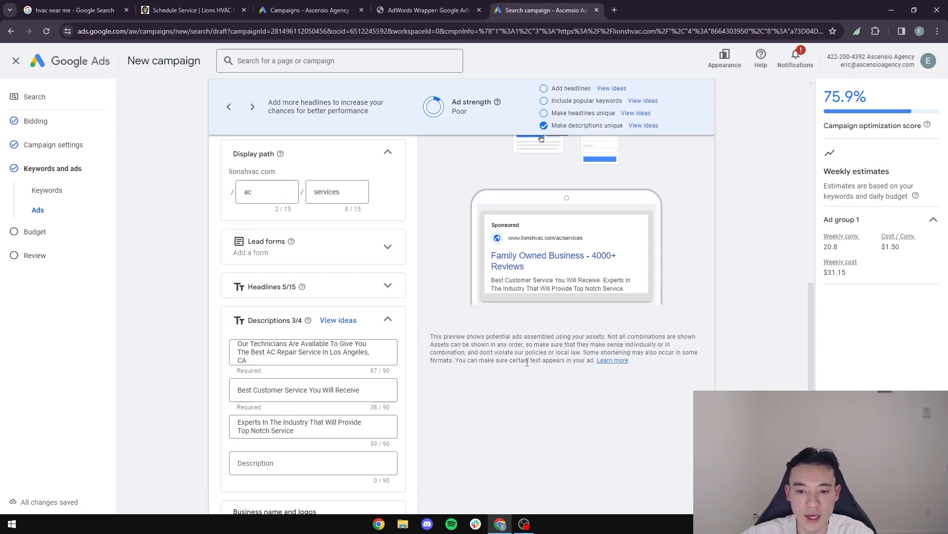
{"action": "scroll", "coordinate": [568, 336], "scroll_direction": "up", "scroll_amount": 2}
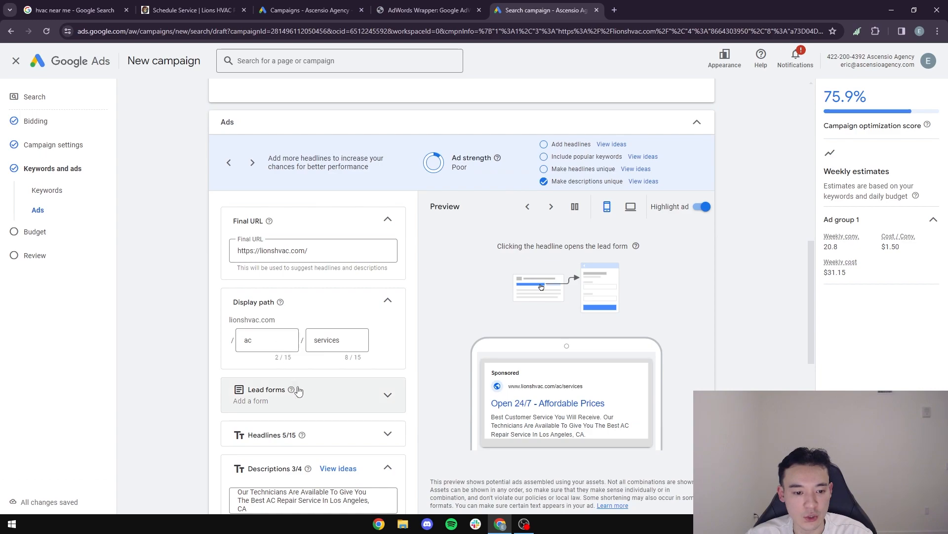
{"action": "left_click", "coordinate": [387, 393]}
{"action": "scroll", "coordinate": [381, 390], "scroll_direction": "down", "scroll_amount": 4}
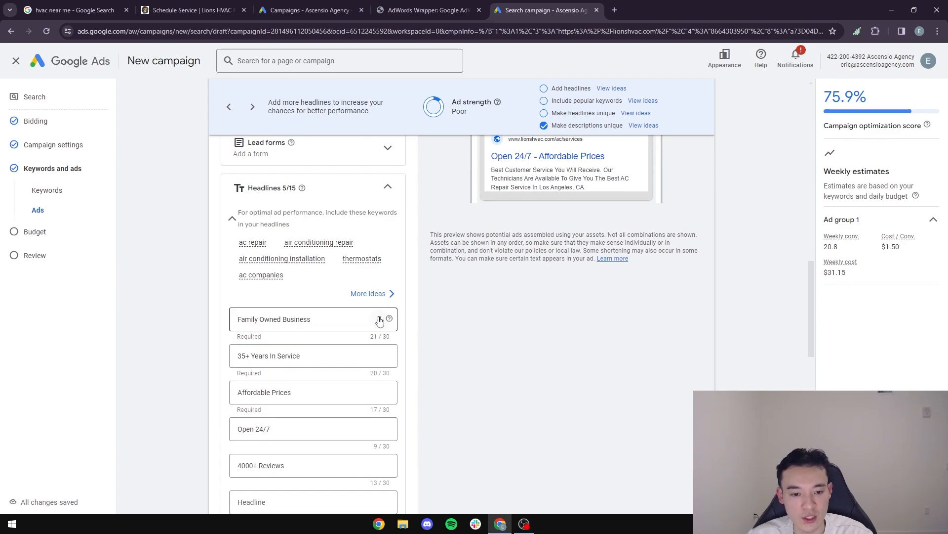
{"action": "left_click", "coordinate": [380, 321]}
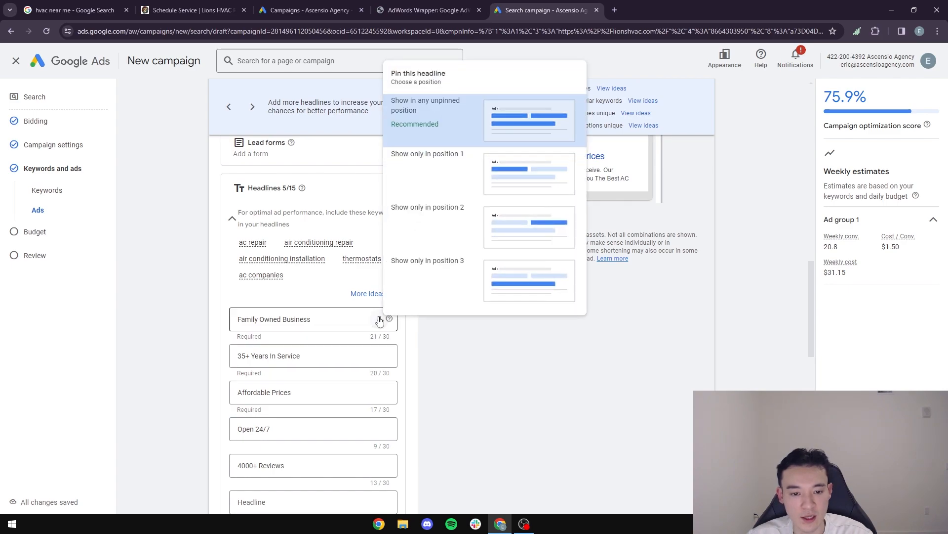
{"action": "left_click", "coordinate": [511, 125]}
{"action": "scroll", "coordinate": [525, 328], "scroll_direction": "up", "scroll_amount": 2}
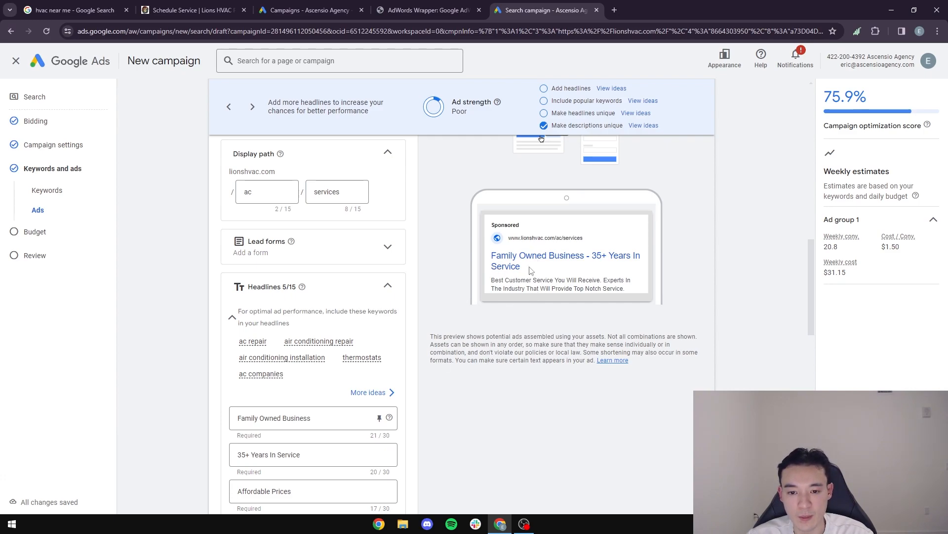
{"action": "scroll", "coordinate": [331, 426], "scroll_direction": "down", "scroll_amount": 1}
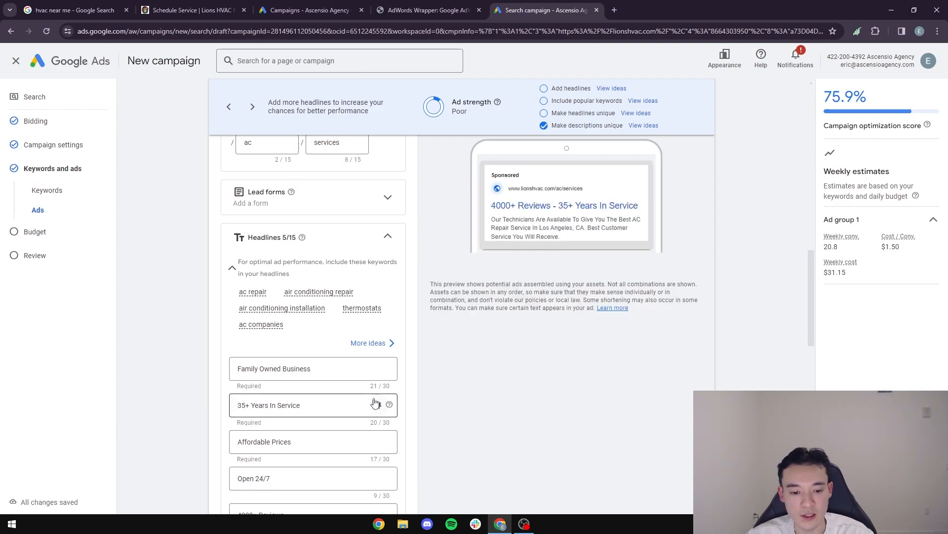
{"action": "left_click", "coordinate": [190, 426]}
{"action": "scroll", "coordinate": [208, 383], "scroll_direction": "down", "scroll_amount": 5}
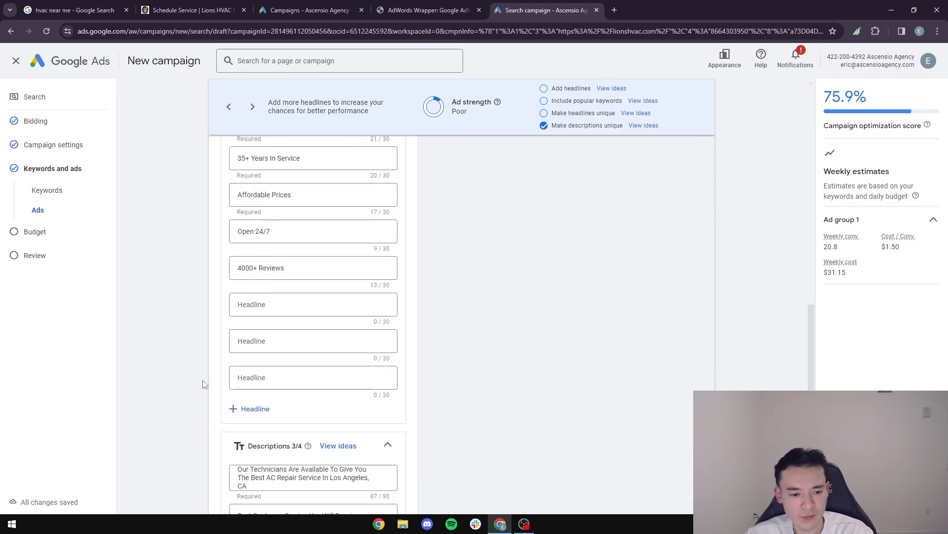
Step: Request access for the business name and logos, review the Payments Setup page, and close it
{"action": "scroll", "coordinate": [384, 346], "scroll_direction": "down", "scroll_amount": 7}
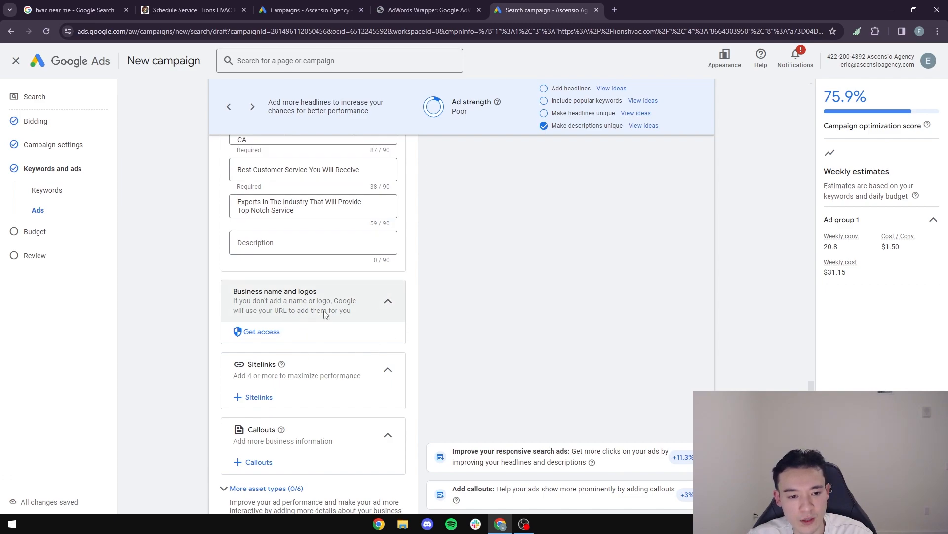
{"action": "left_click", "coordinate": [388, 303]}
{"action": "left_click", "coordinate": [388, 303]}
{"action": "left_click", "coordinate": [261, 332]}
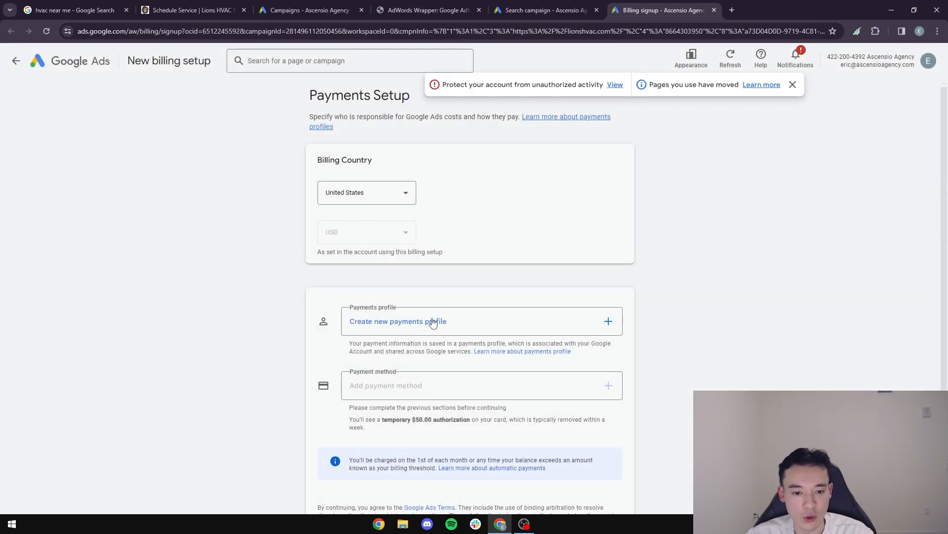
{"action": "scroll", "coordinate": [465, 321], "scroll_direction": "down", "scroll_amount": 2}
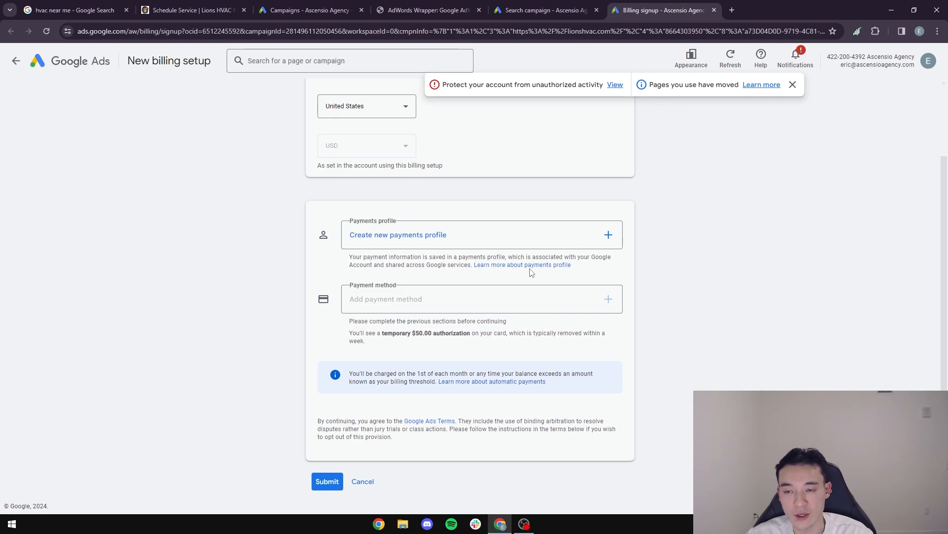
{"action": "left_click", "coordinate": [716, 10]}
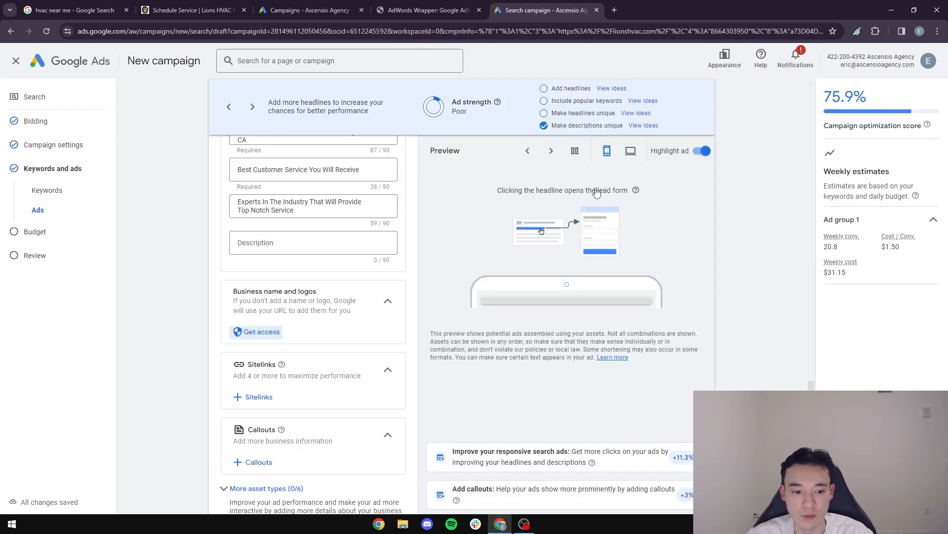
Step: Start adding sitelinks to the campaign and open the suggested "Air Conditioner Repair" sitelink for editing
{"action": "left_click", "coordinate": [387, 320]}
{"action": "left_click", "coordinate": [387, 321]}
{"action": "left_click", "coordinate": [263, 347]}
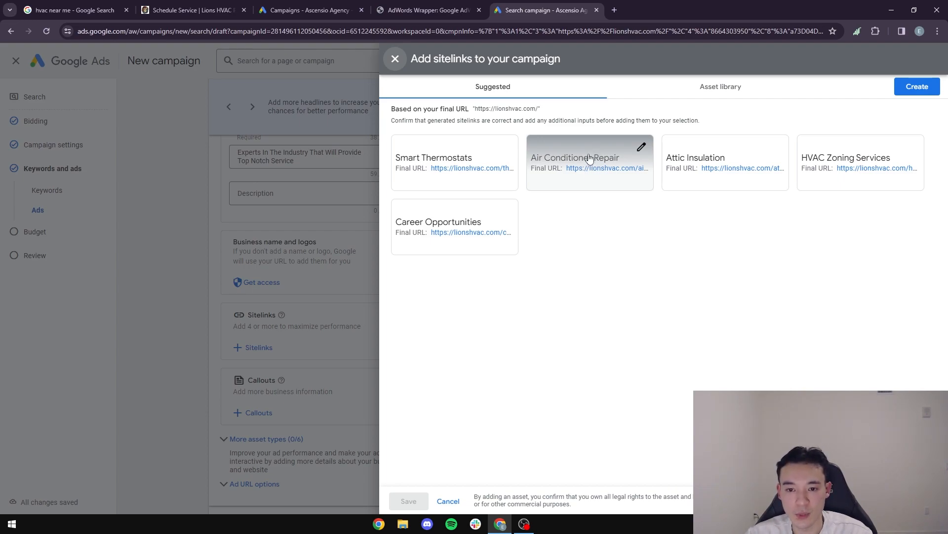
{"action": "left_click", "coordinate": [569, 160]}
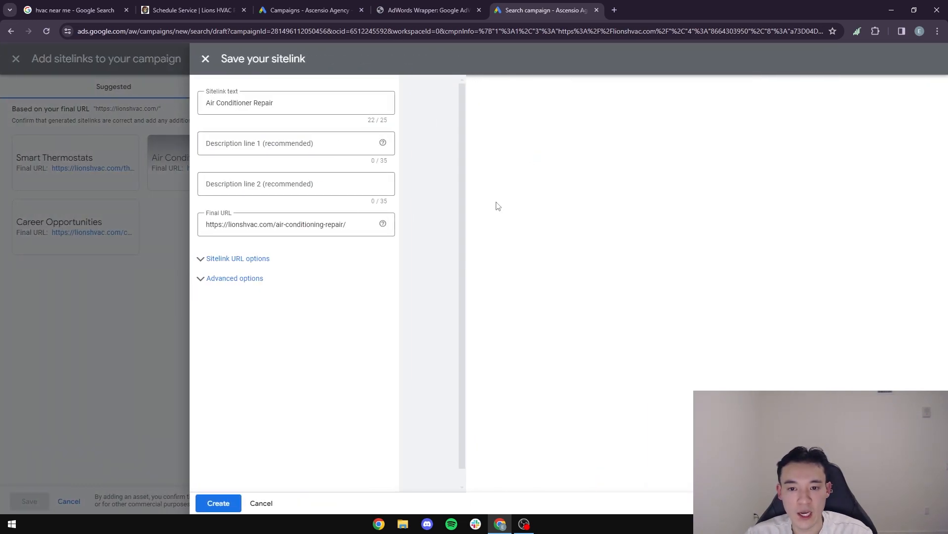
{"action": "left_click", "coordinate": [289, 146]}
Step: Open the Air Conditioning Repair page on the Lions HVAC website and compare its address with the sitelink's final URL
{"action": "left_click", "coordinate": [169, 5]}
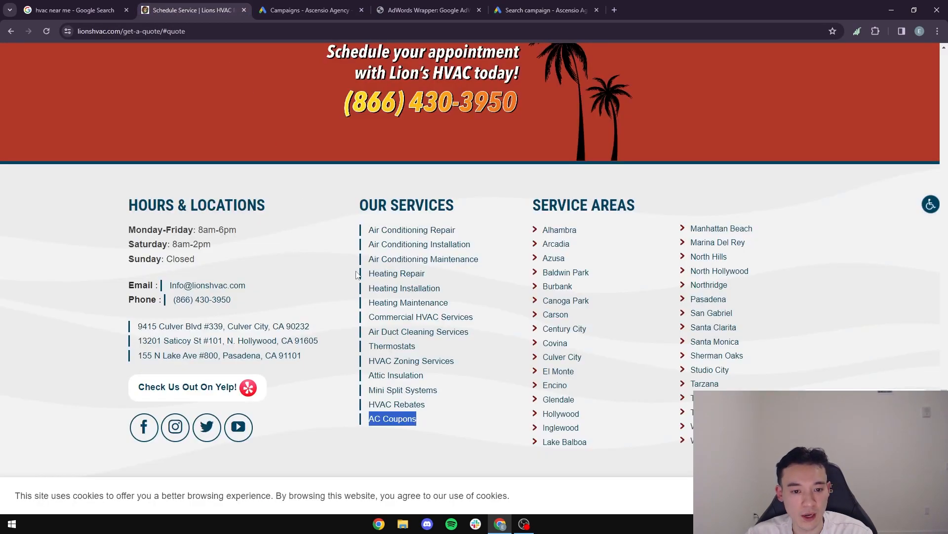
{"action": "left_click", "coordinate": [443, 229]}
{"action": "left_click", "coordinate": [297, 32]}
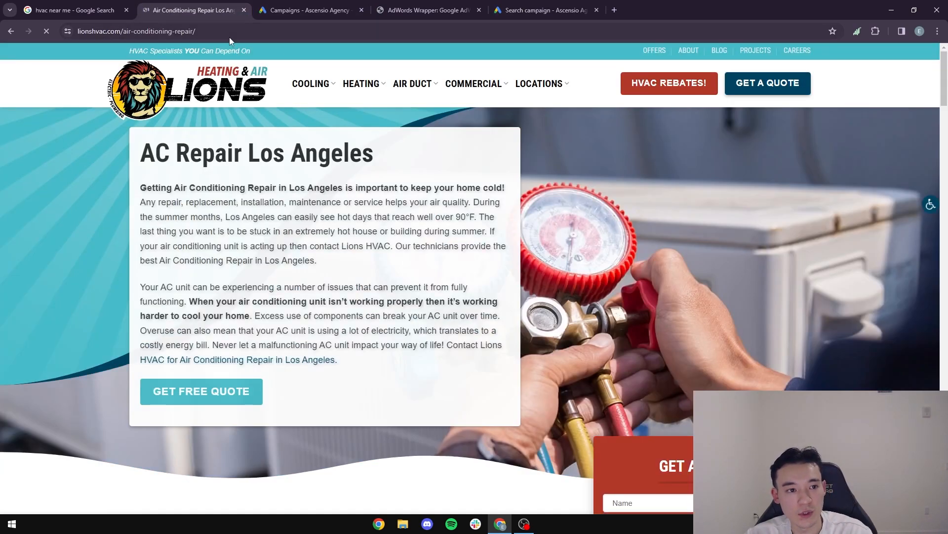
{"action": "left_click", "coordinate": [544, 10]}
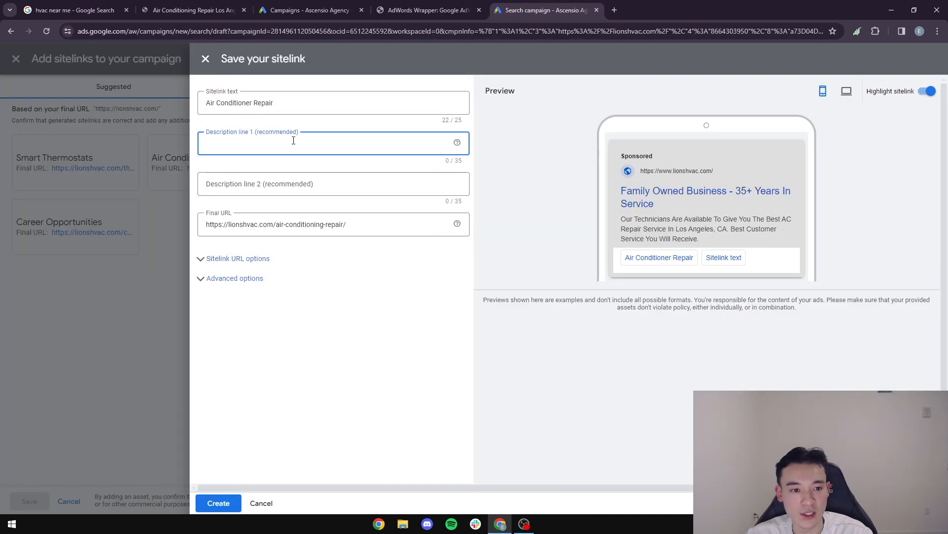
{"action": "left_click_drag", "start_coordinate": [366, 226], "coordinate": [189, 222]}
{"action": "key", "text": "ctrl+c"}
{"action": "left_click", "coordinate": [641, 147]}
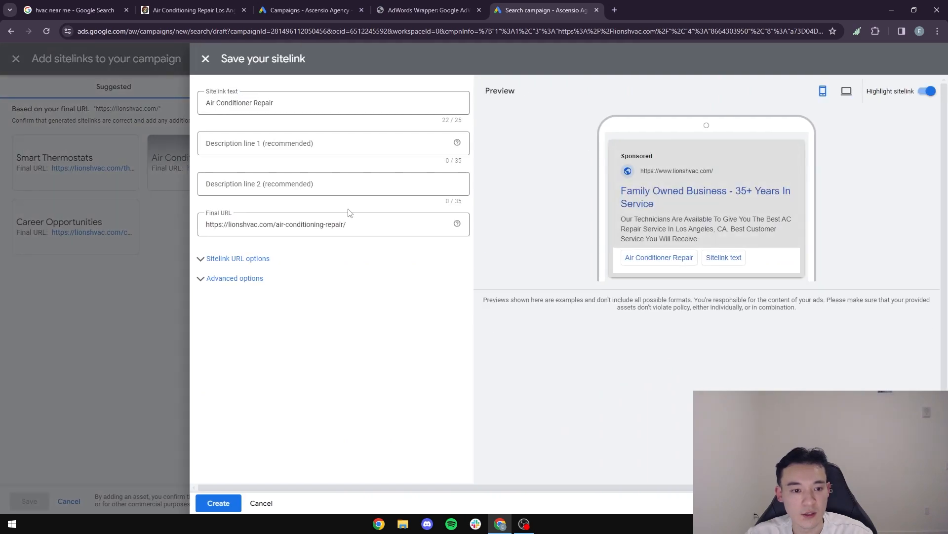
Step: Consult the AC repair page and fill the sitelink's description line 1 with "Keeping Your AC Cool for the Summer"
{"action": "left_click", "coordinate": [324, 147]}
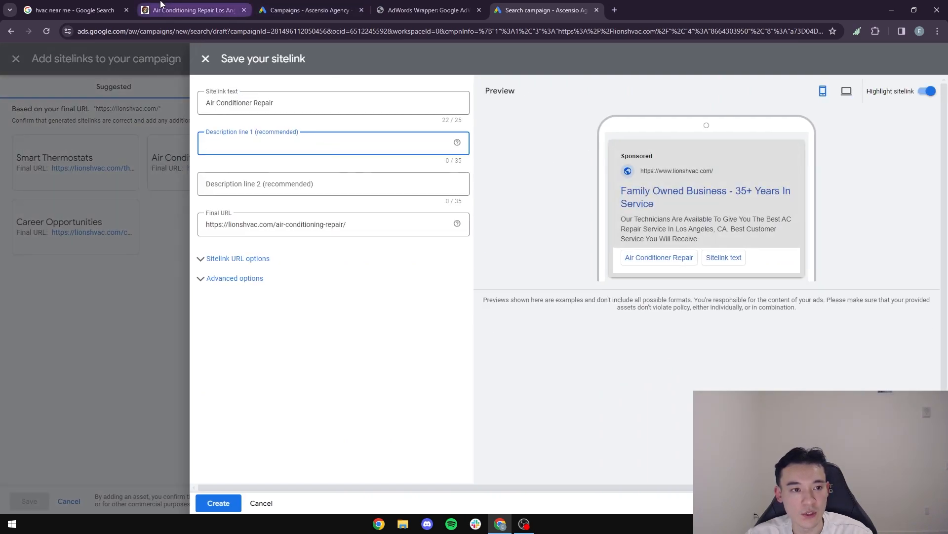
{"action": "left_click", "coordinate": [193, 10]}
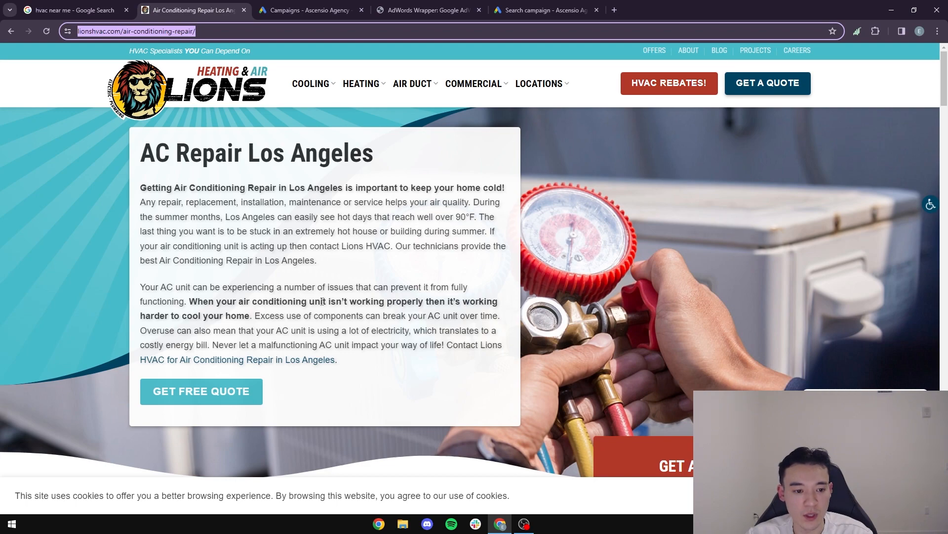
{"action": "left_click", "coordinate": [544, 9]}
{"action": "type", "text": "Keeping Your AC "}
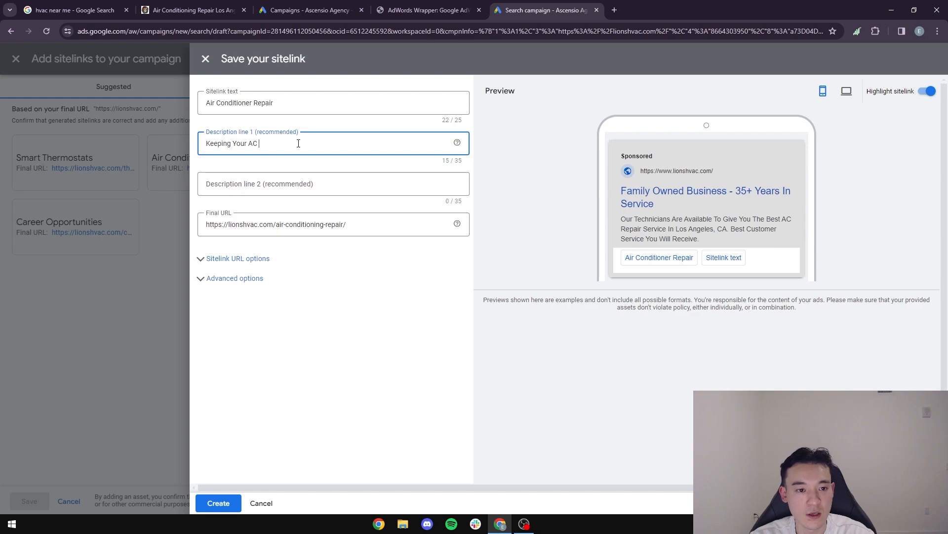
{"action": "type", "text": "Cool for the Summer"}
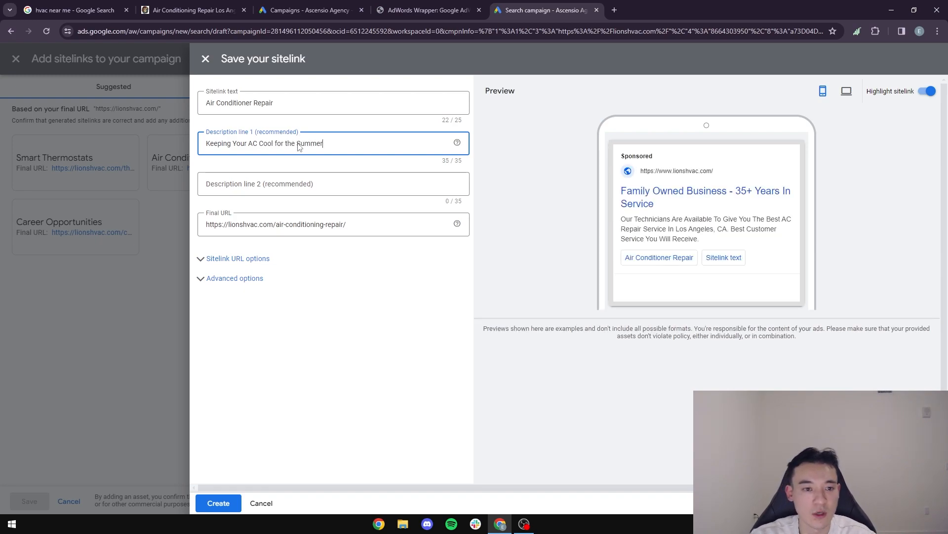
Step: Consult the AC repair page again and fill the sitelink's description line 2 with "Make sure your AC is fully functional"
{"action": "left_click", "coordinate": [307, 184]}
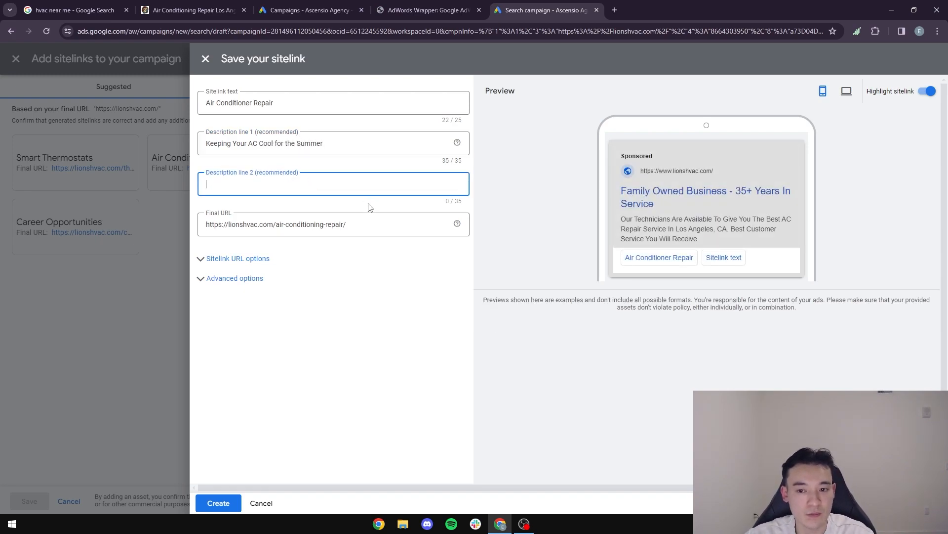
{"action": "left_click", "coordinate": [192, 6]}
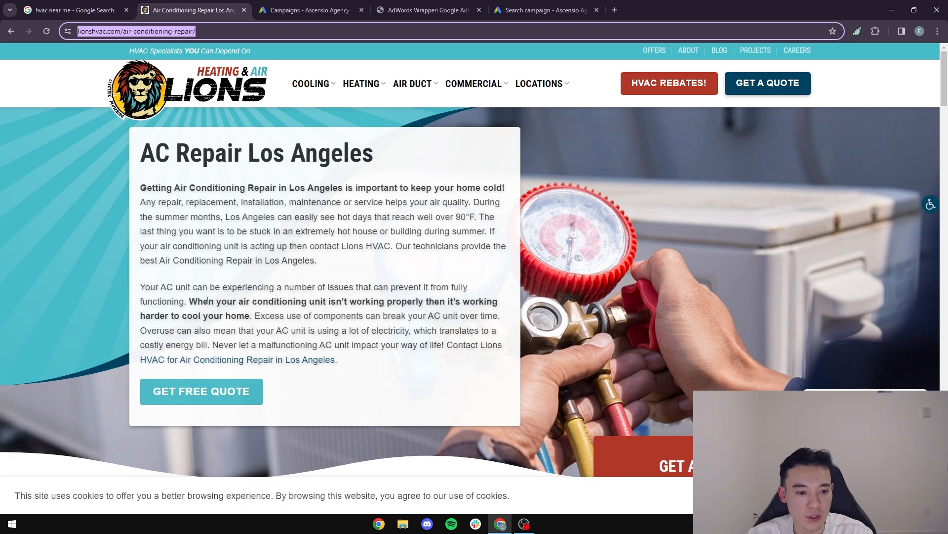
{"action": "left_click", "coordinate": [540, 8]}
{"action": "key", "text": "ctrl+v"}
{"action": "left_click", "coordinate": [319, 197]}
{"action": "type", "text": "Make s"}
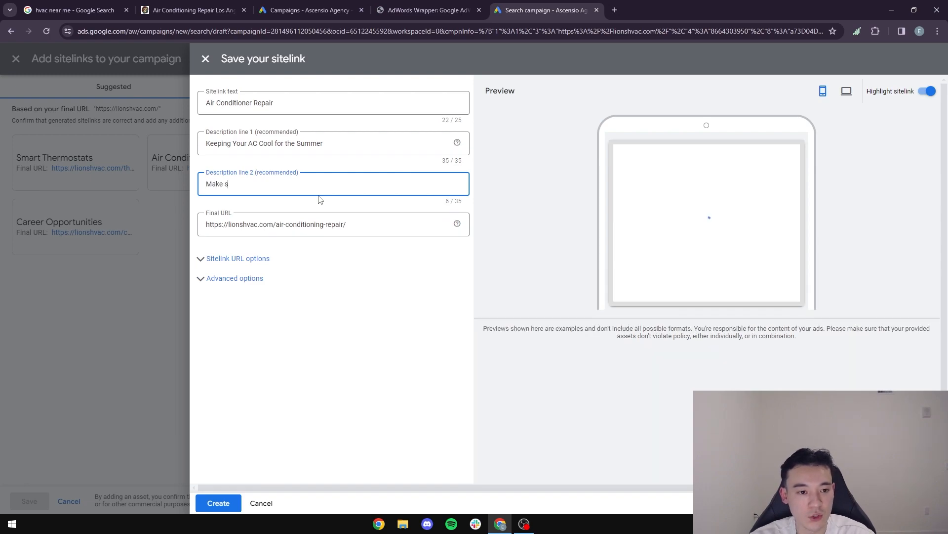
{"action": "type", "text": "ure your AC is fu"}
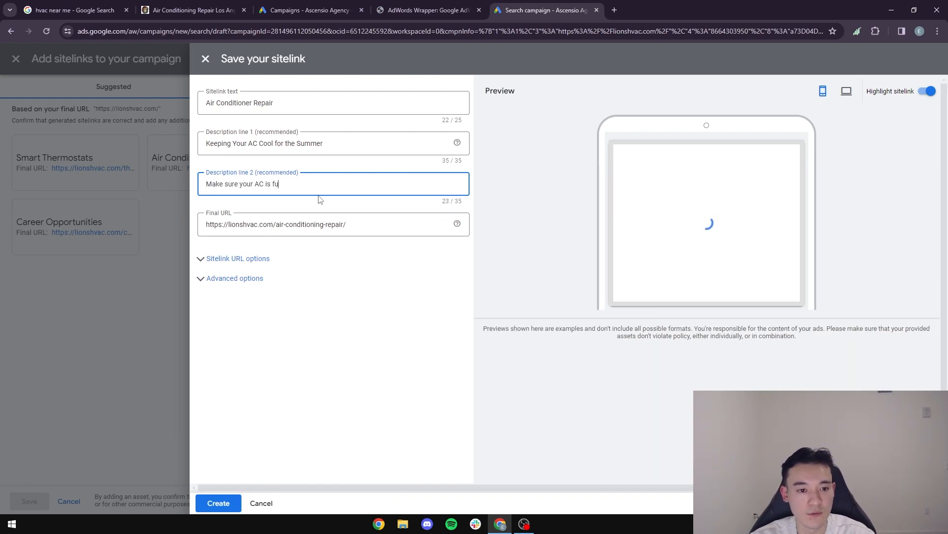
{"action": "type", "text": "lly functional"}
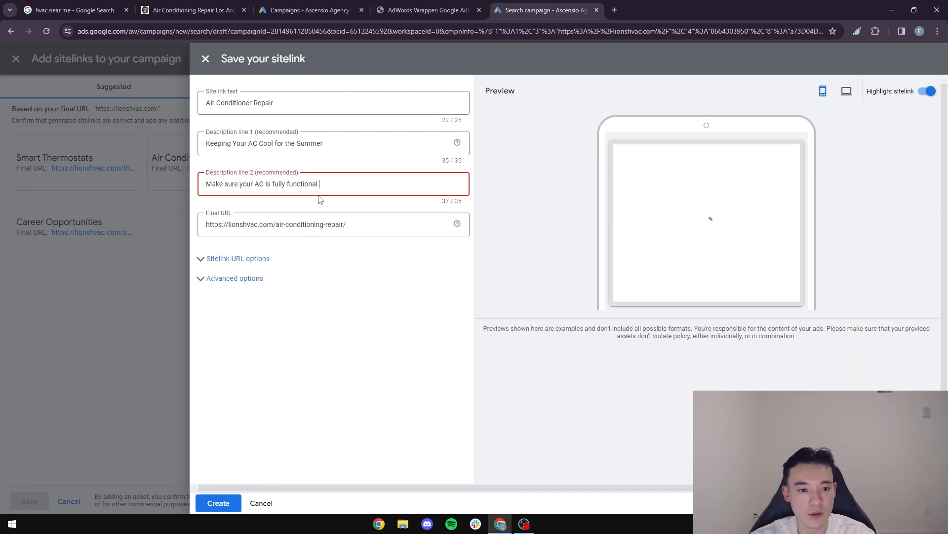
Step: Shorten description line 2 to "Make sure your AC is functional" and save the sitelink to the campaign
{"action": "key", "text": "BackSpace"}
{"action": "key", "text": "BackSpace"}
{"action": "key", "text": "BackSpace"}
{"action": "key", "text": "BackSpace"}
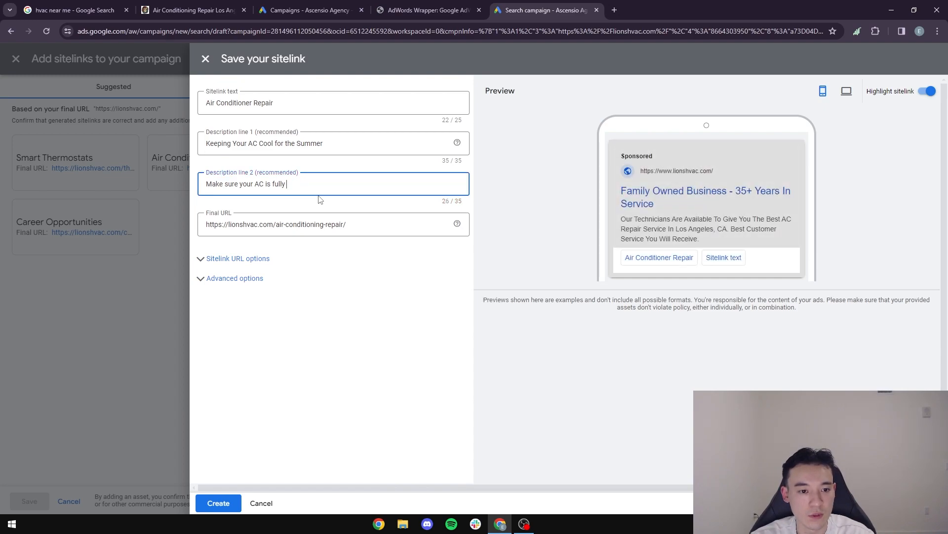
{"action": "type", "text": "nctiona"}
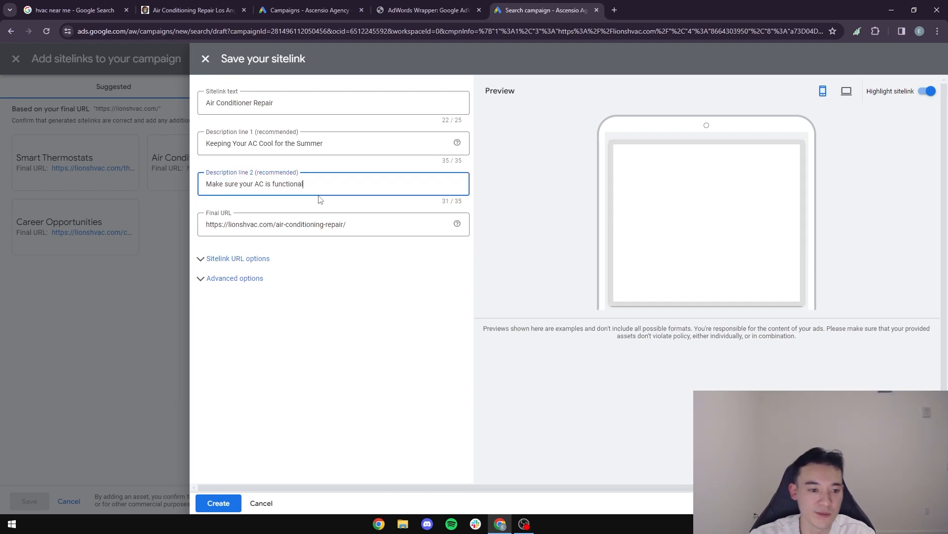
{"action": "left_click", "coordinate": [217, 503]}
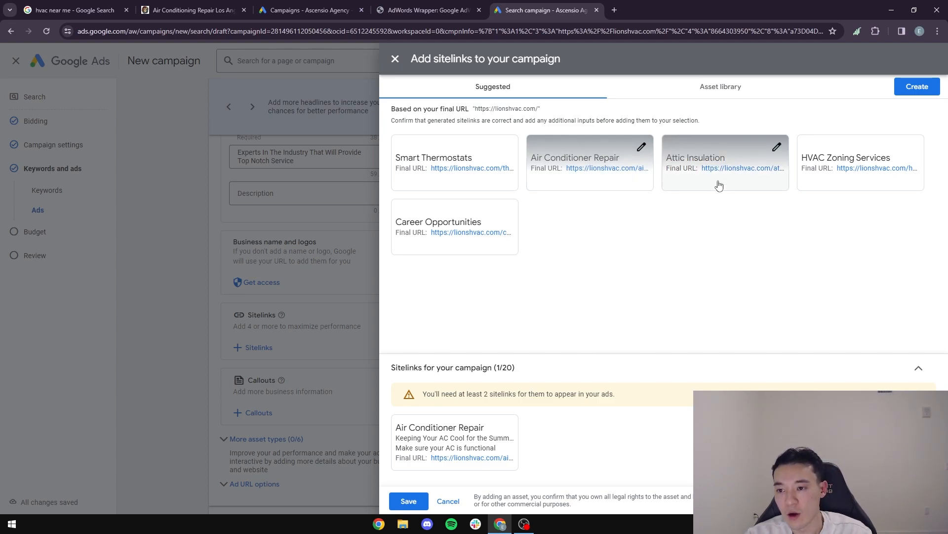
{"action": "left_click", "coordinate": [408, 501]}
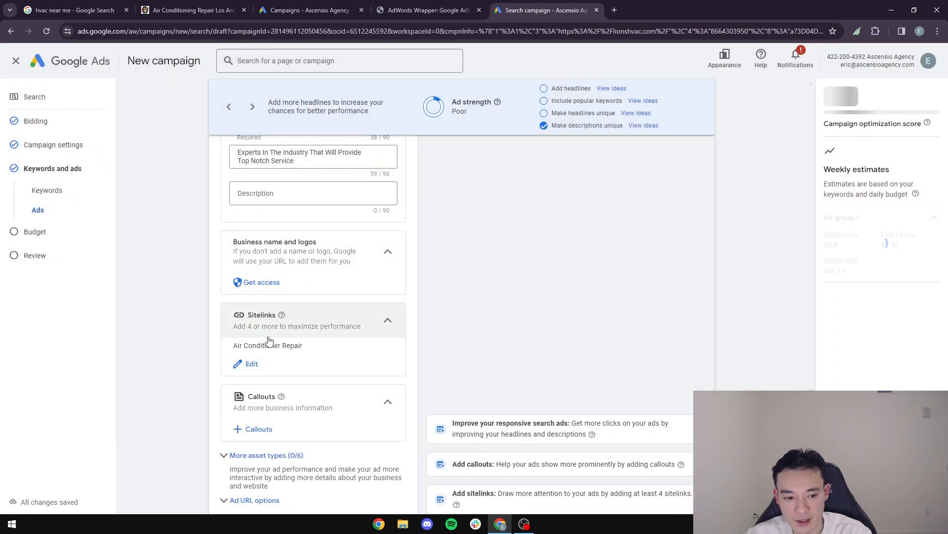
Step: Review the campaign callouts form with its advanced scheduling options, look over the AC repair page for callout ideas, and cancel the callouts
{"action": "scroll", "coordinate": [269, 341], "scroll_direction": "down", "scroll_amount": 2}
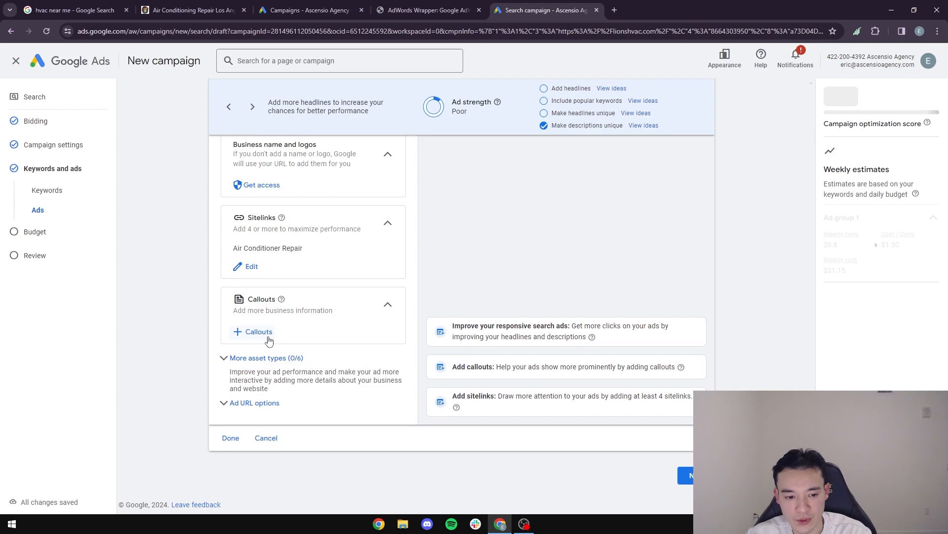
{"action": "left_click", "coordinate": [237, 333]}
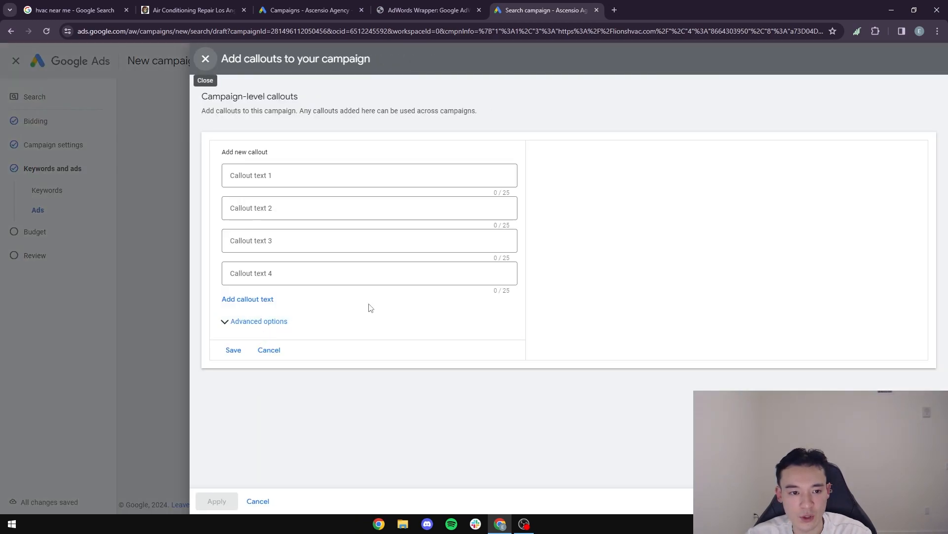
{"action": "left_click", "coordinate": [230, 322]}
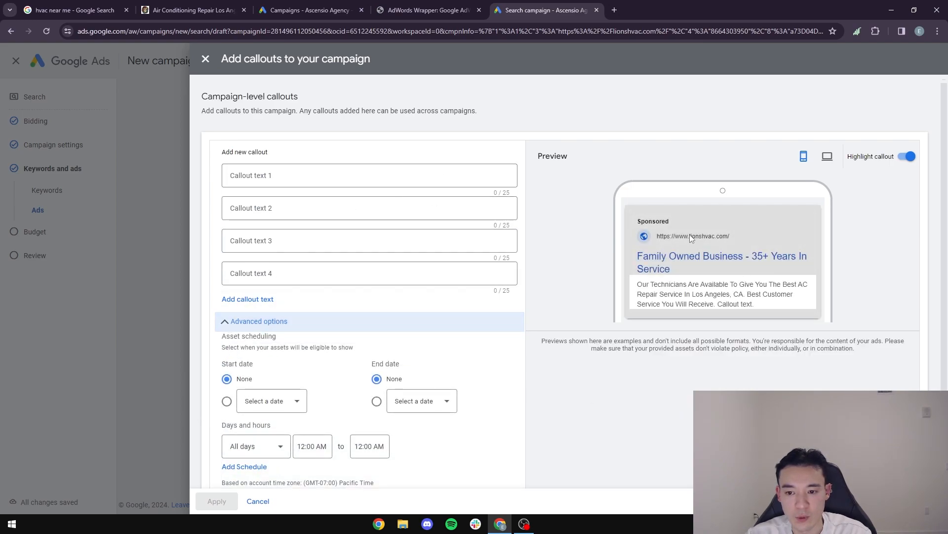
{"action": "left_click", "coordinate": [226, 326]}
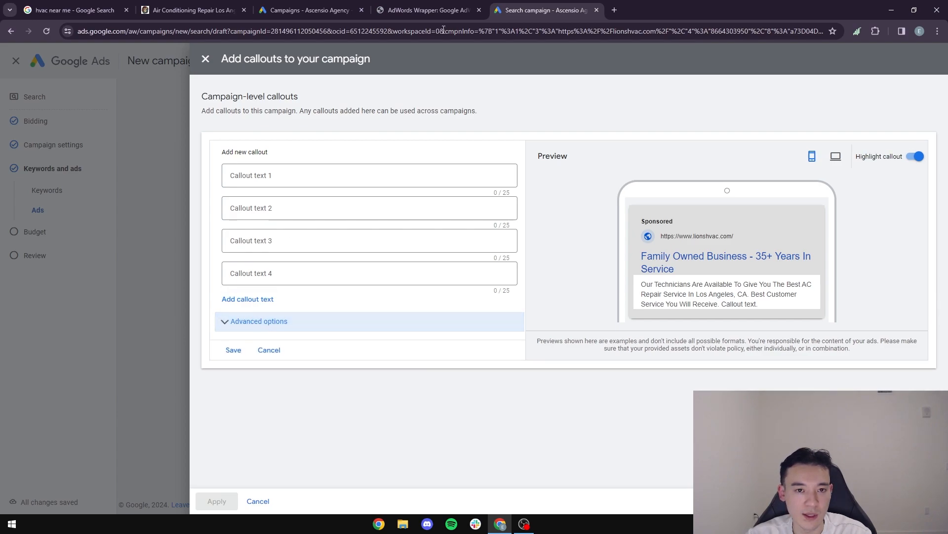
{"action": "left_click", "coordinate": [429, 10]}
{"action": "scroll", "coordinate": [415, 238], "scroll_direction": "up", "scroll_amount": 4}
{"action": "left_click", "coordinate": [210, 8]}
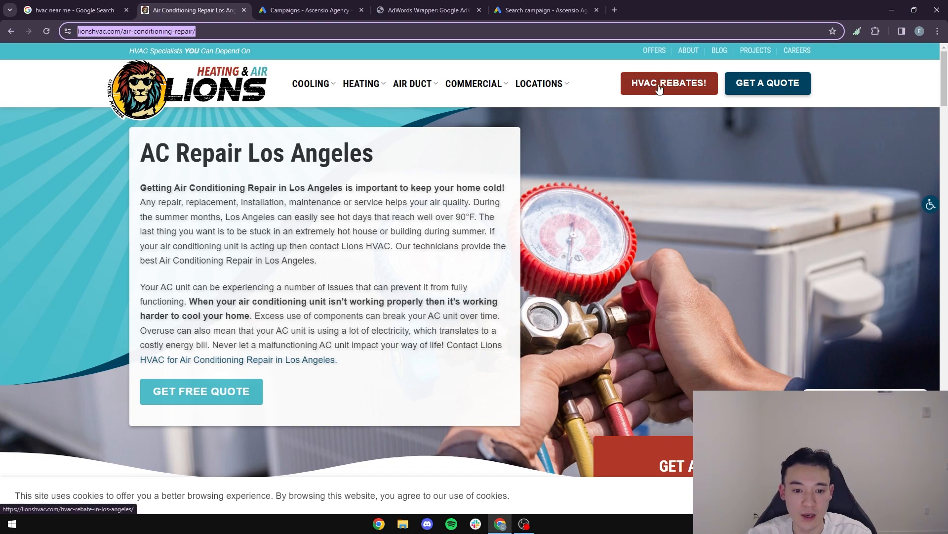
{"action": "left_click", "coordinate": [547, 11]}
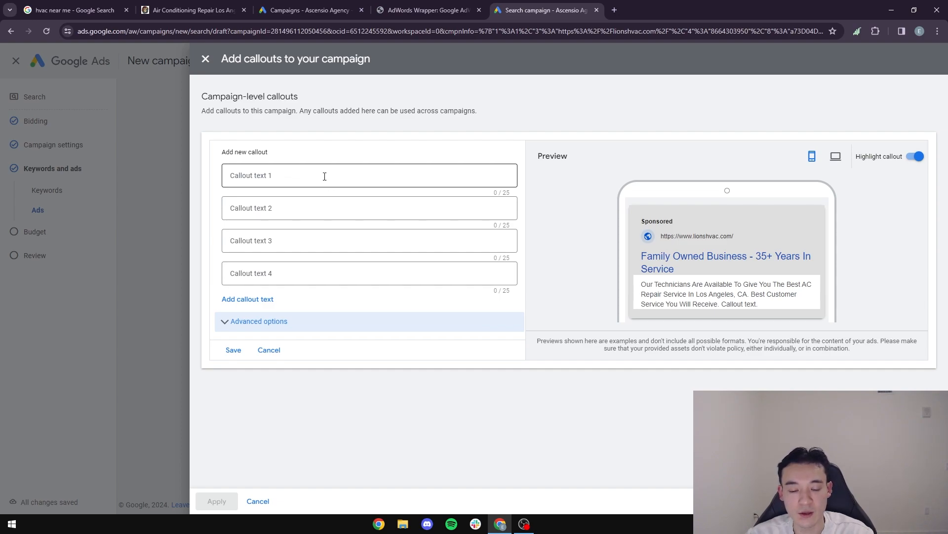
{"action": "left_click", "coordinate": [272, 353]}
{"action": "left_click", "coordinate": [258, 501]}
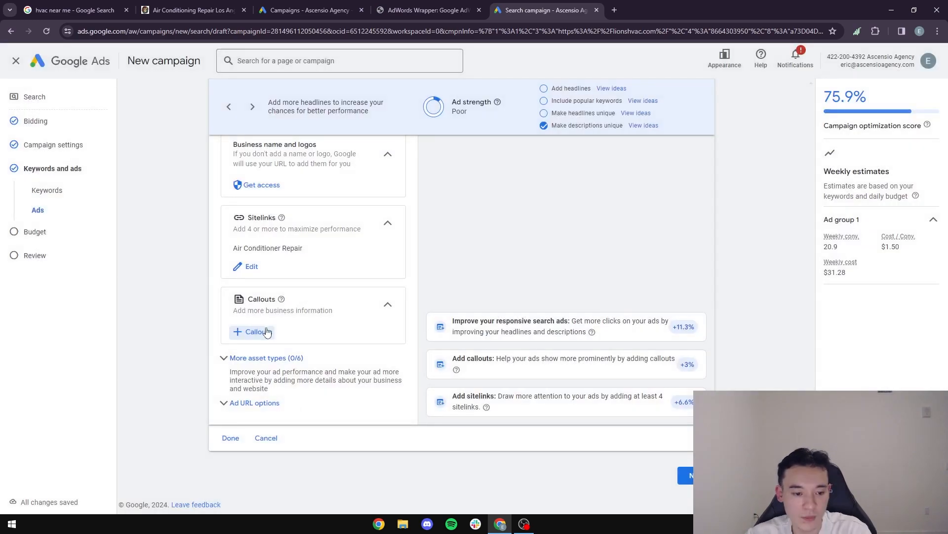
Step: Finish the ad and continue to the campaign's budget settings
{"action": "left_click", "coordinate": [227, 443]}
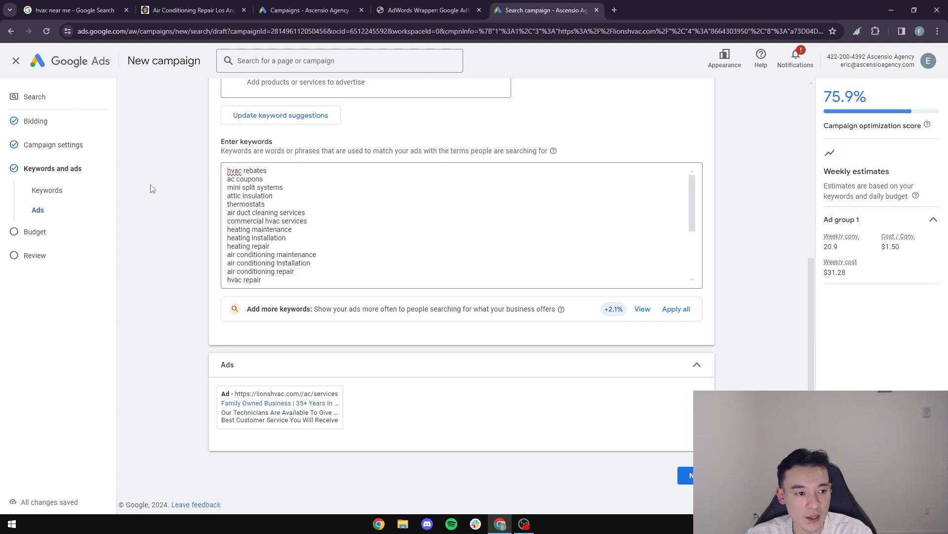
{"action": "left_click", "coordinate": [687, 475]}
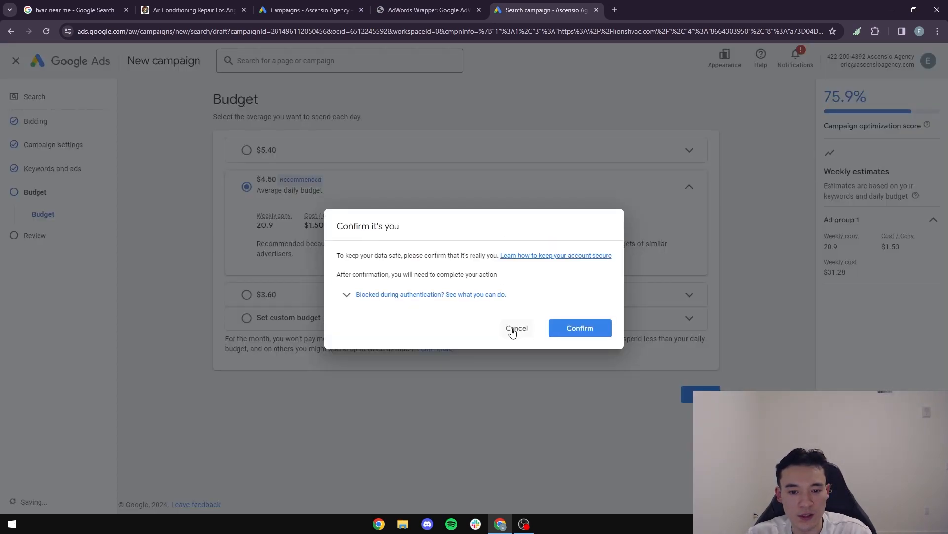
Step: Confirm the account holder's identity by requesting a text message and entering the verification code
{"action": "left_click", "coordinate": [580, 328]}
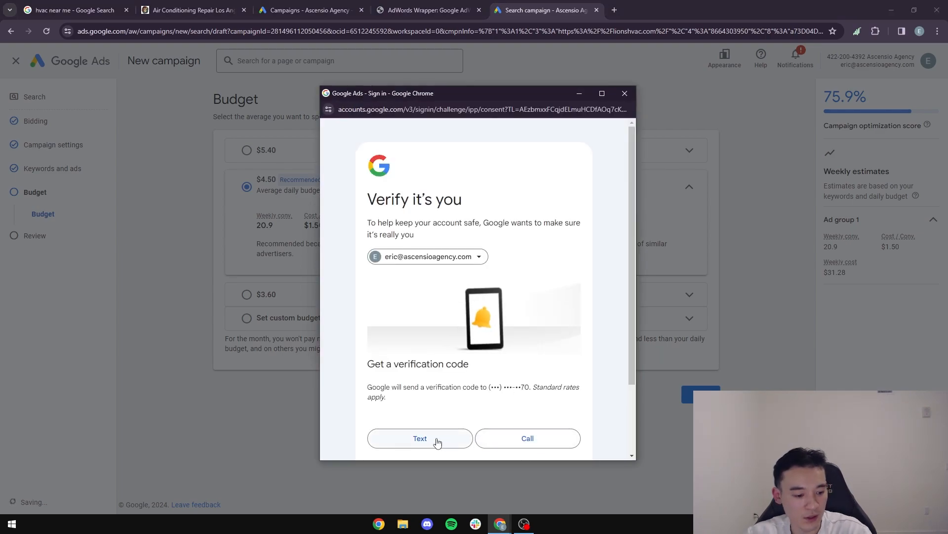
{"action": "scroll", "coordinate": [474, 410], "scroll_direction": "down", "scroll_amount": 2}
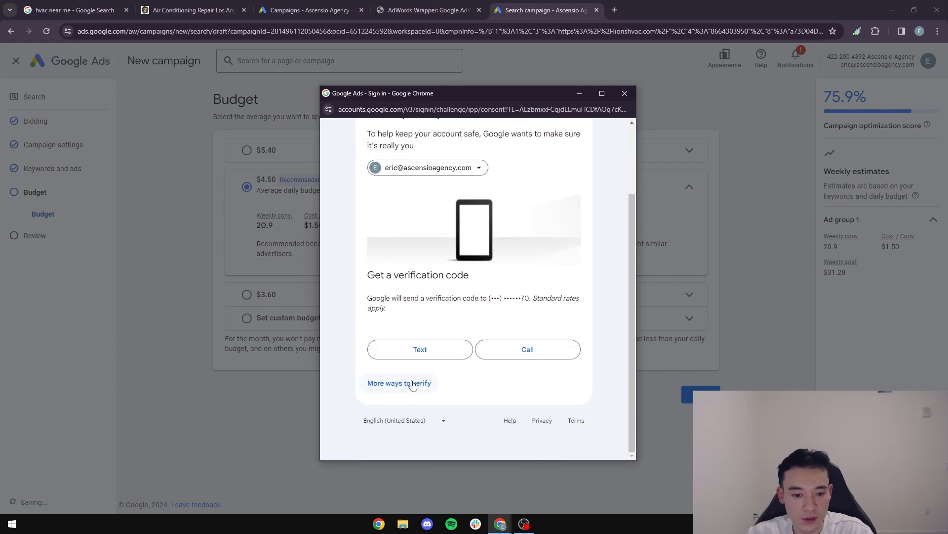
{"action": "left_click", "coordinate": [424, 350]}
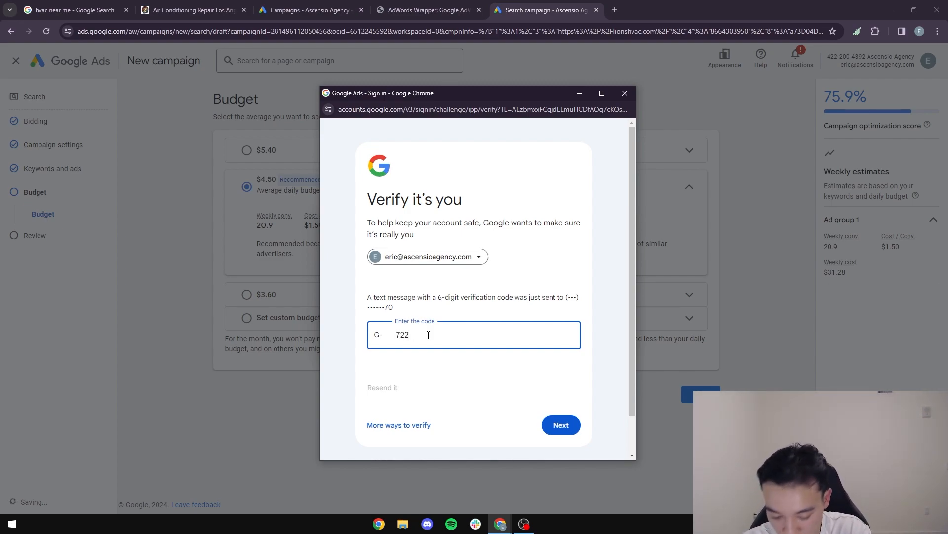
{"action": "left_click", "coordinate": [547, 425]}
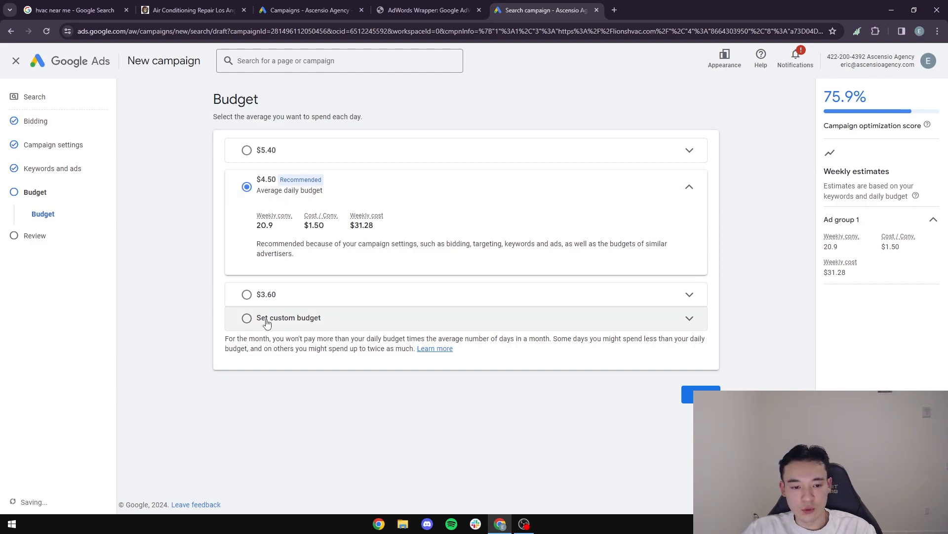
Step: Select a custom average daily budget for the campaign, try $100, and set it to $50
{"action": "left_click", "coordinate": [247, 318]}
{"action": "left_click_drag", "start_coordinate": [321, 276], "coordinate": [262, 287]}
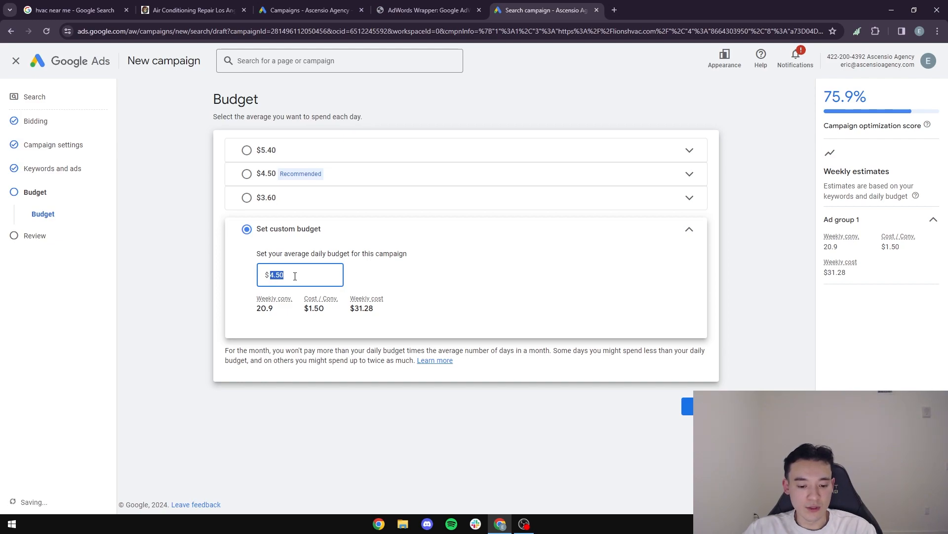
{"action": "left_click", "coordinate": [295, 275]}
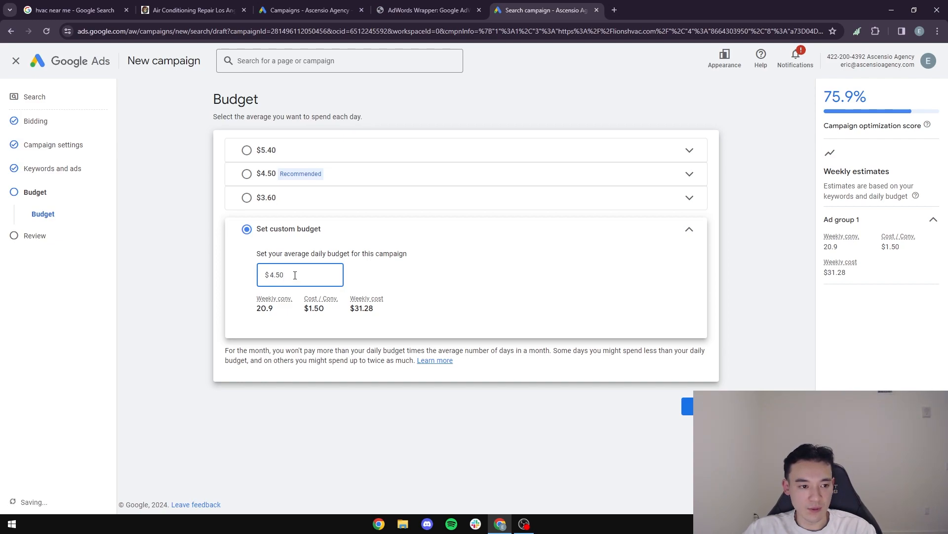
{"action": "left_click_drag", "start_coordinate": [295, 275], "coordinate": [270, 275]}
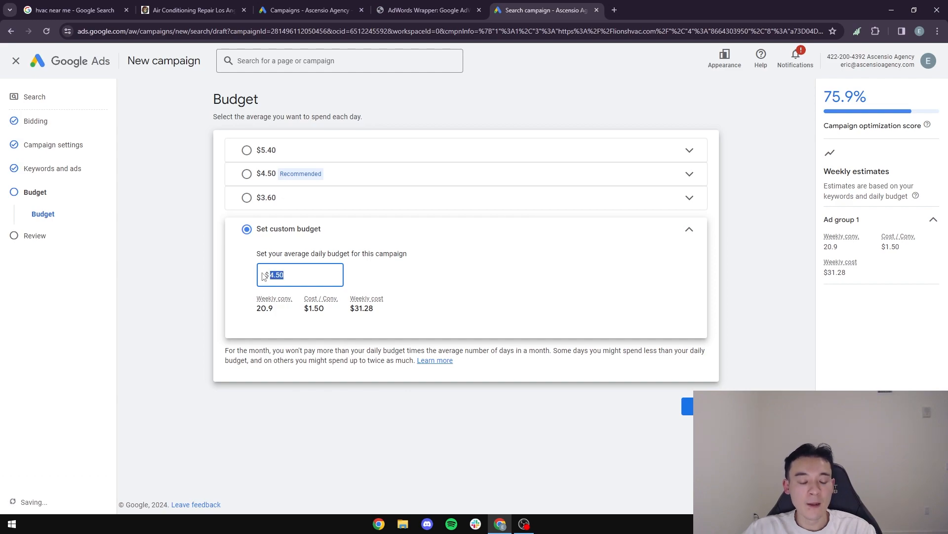
{"action": "left_click", "coordinate": [294, 275]}
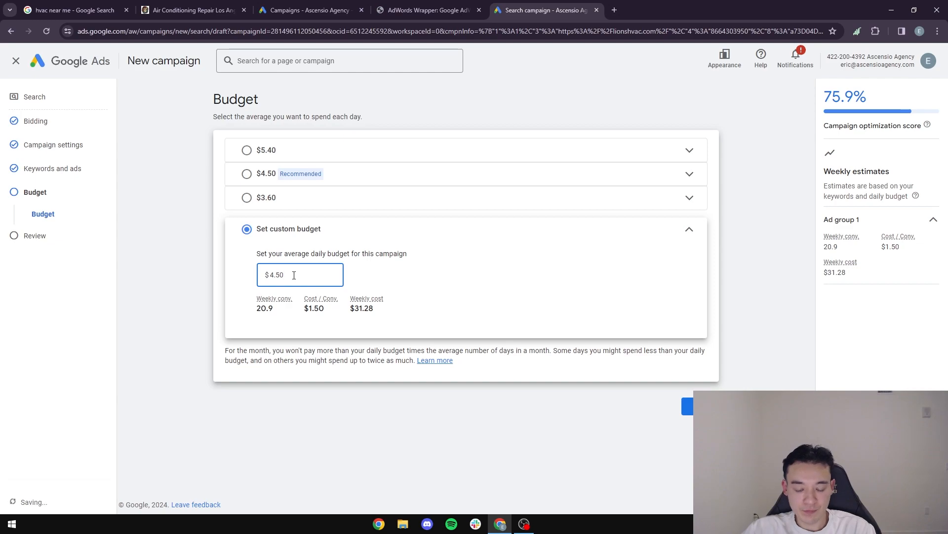
{"action": "key", "text": "BackSpace"}
{"action": "key", "text": "BackSpace"}
{"action": "type", "text": "100"}
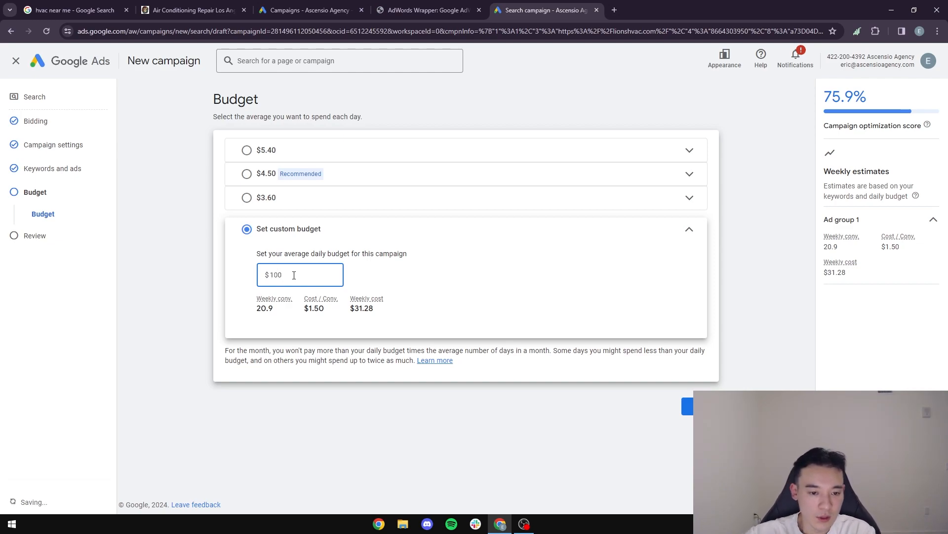
{"action": "left_click", "coordinate": [493, 293]}
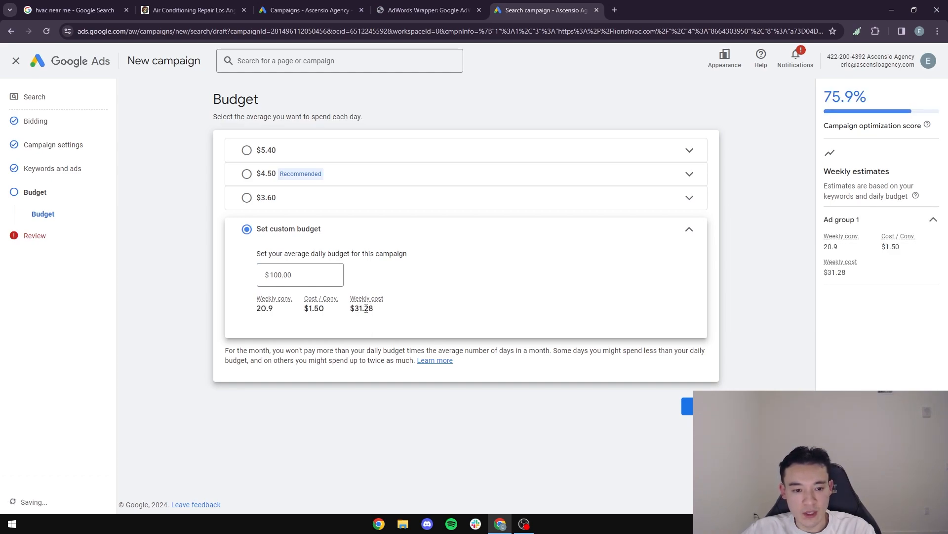
{"action": "double_click", "coordinate": [303, 275]}
{"action": "type", "text": "50"}
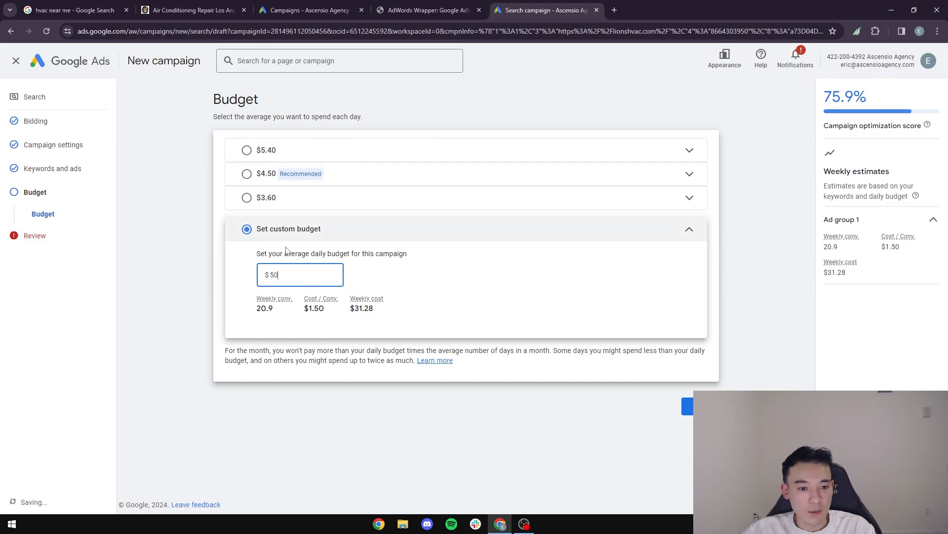
Step: Return to the campaign keywords and change "best hvac service near me" to "best hvac service near santa monica"
{"action": "left_click", "coordinate": [35, 168]}
{"action": "scroll", "coordinate": [310, 227], "scroll_direction": "down", "scroll_amount": 3}
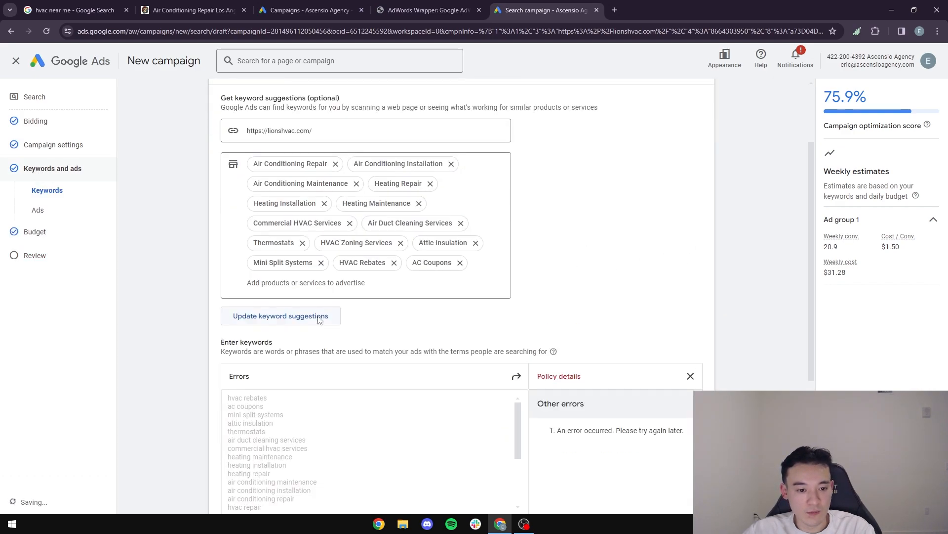
{"action": "scroll", "coordinate": [601, 328], "scroll_direction": "down", "scroll_amount": 5}
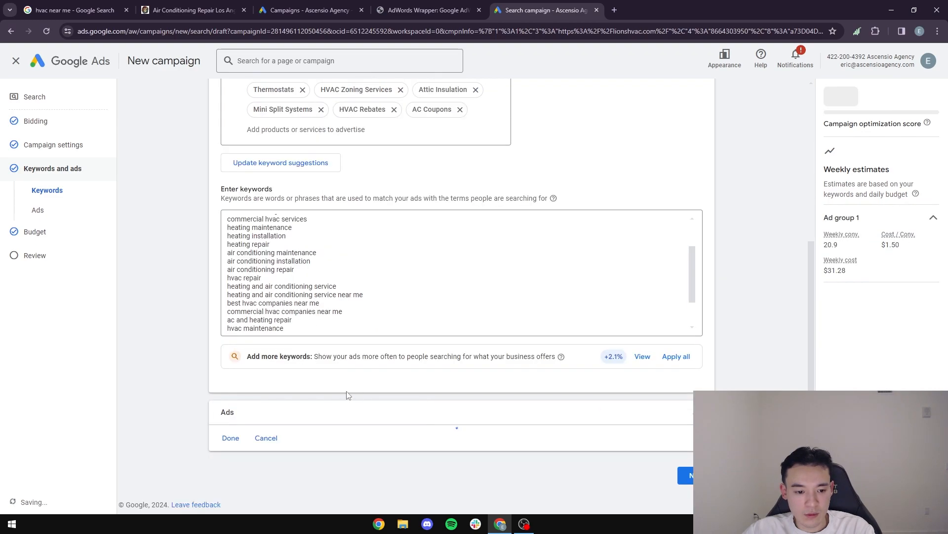
{"action": "scroll", "coordinate": [418, 379], "scroll_direction": "down", "scroll_amount": 3}
{"action": "scroll", "coordinate": [306, 347], "scroll_direction": "up", "scroll_amount": 3}
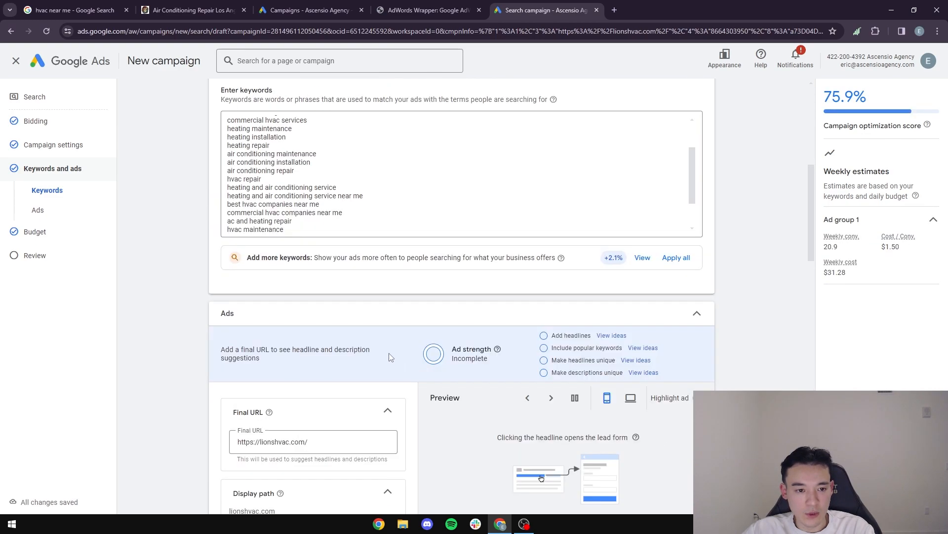
{"action": "scroll", "coordinate": [336, 336], "scroll_direction": "up", "scroll_amount": 10}
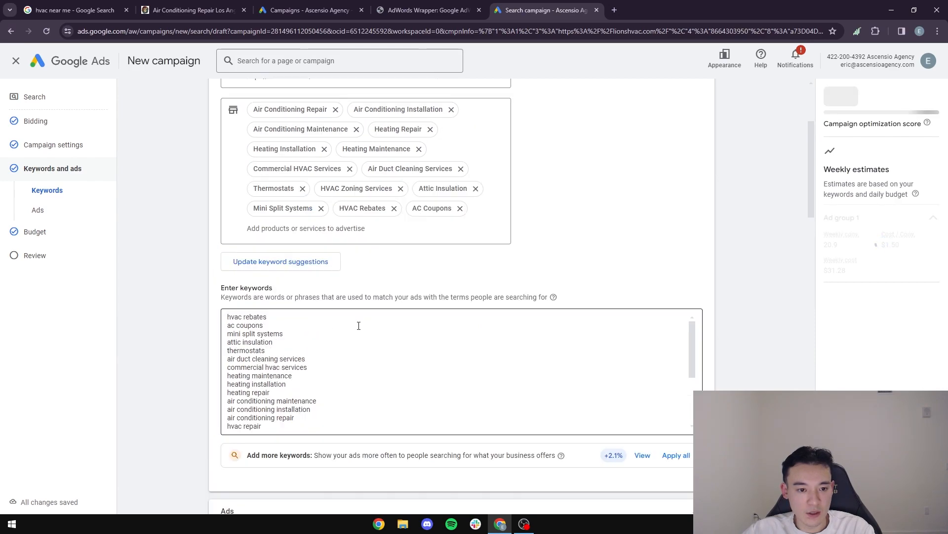
{"action": "scroll", "coordinate": [373, 369], "scroll_direction": "down", "scroll_amount": 10}
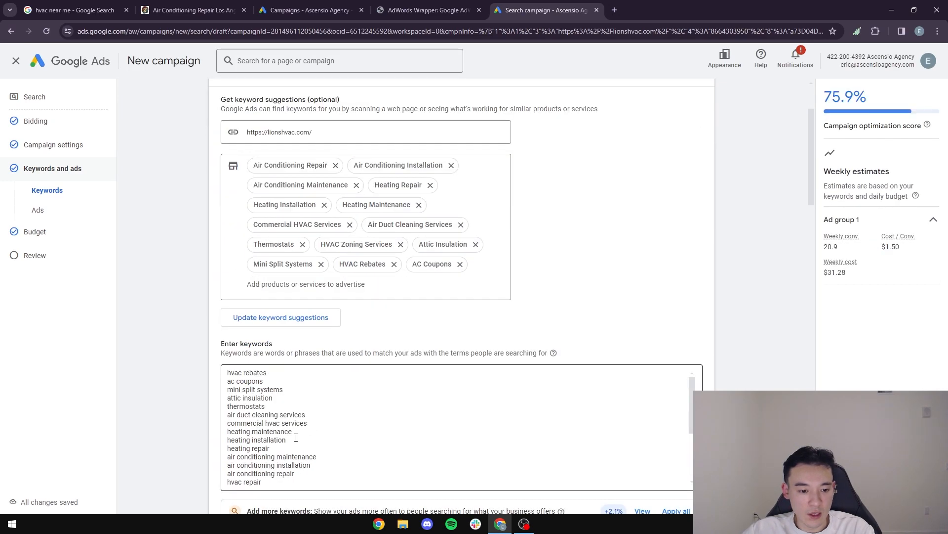
{"action": "left_click", "coordinate": [311, 236]}
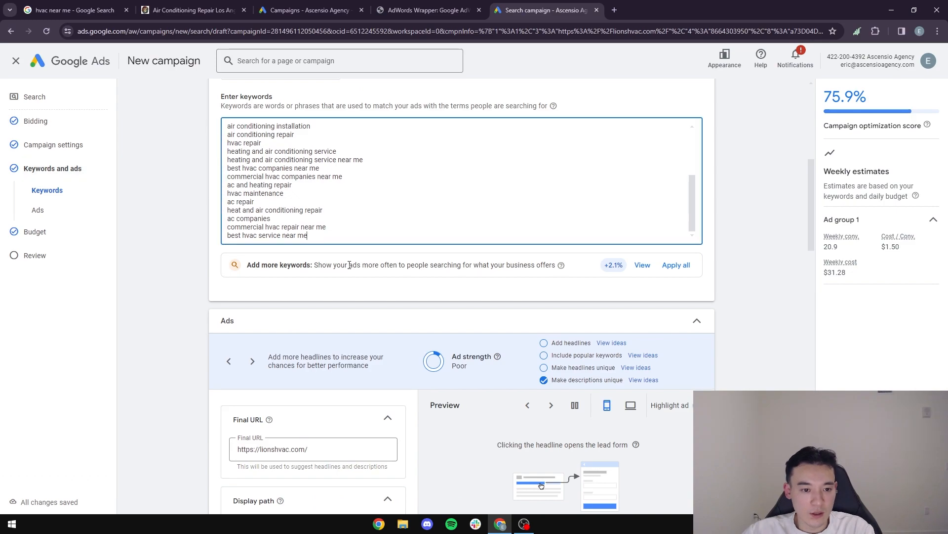
{"action": "key", "text": "BackSpace"}
{"action": "key", "text": "BackSpace"}
{"action": "type", "text": "ear santa monica"}
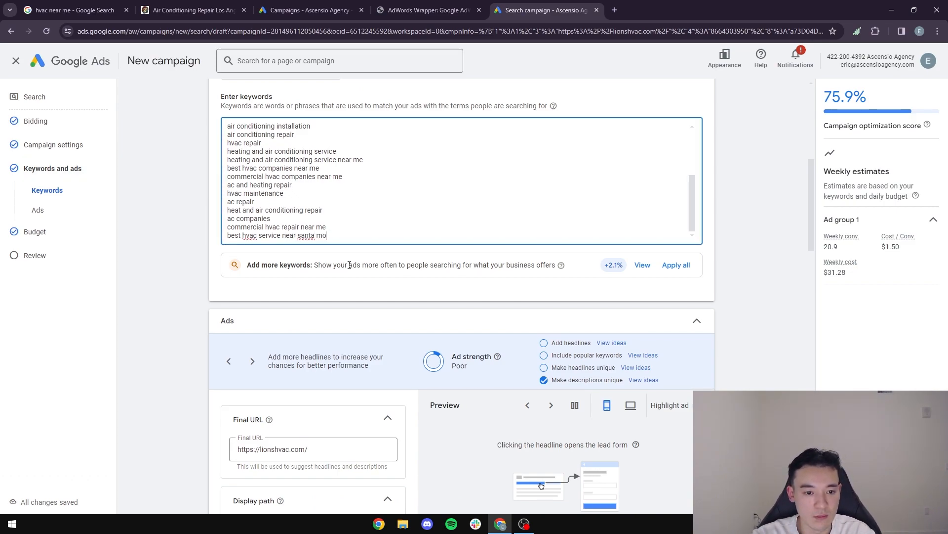
Step: Duplicate the keyword "commercial hvac repair near me" on a new line and change the copy to "commercial hvac repair near santa monica"
{"action": "left_click_drag", "start_coordinate": [351, 235], "coordinate": [216, 237]}
{"action": "left_click", "coordinate": [345, 229]}
{"action": "left_click_drag", "start_coordinate": [344, 229], "coordinate": [225, 230]}
{"action": "key", "text": "ctrl+c"}
{"action": "left_click", "coordinate": [326, 219]}
{"action": "key", "text": "Return"}
{"action": "key", "text": "ctrl+v"}
{"action": "key", "text": "BackSpace"}
{"action": "key", "text": "BackSpace"}
{"action": "key", "text": "BackSpace"}
{"action": "type", "text": "sa santa monica"}
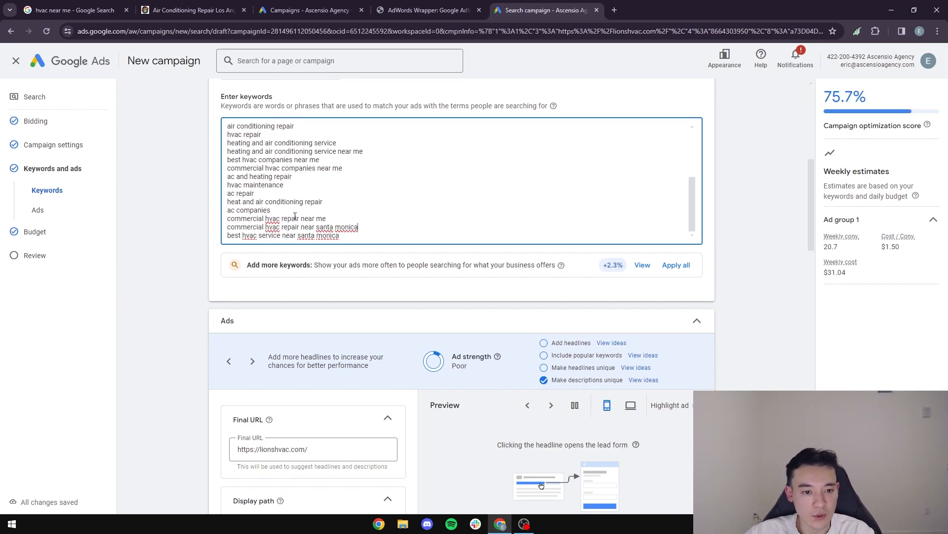
Step: Duplicate the keyword "commercial hvac companies near me" and change the copy to "commercial hvac companies near santa monica"
{"action": "scroll", "coordinate": [298, 213], "scroll_direction": "up", "scroll_amount": 1}
{"action": "left_click_drag", "start_coordinate": [349, 218], "coordinate": [226, 219]}
{"action": "key", "text": "ctrl+c"}
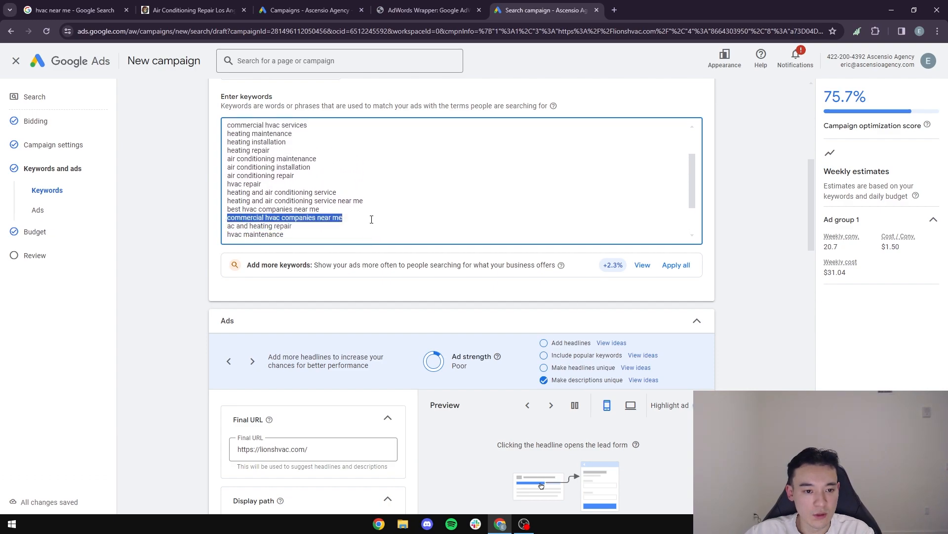
{"action": "left_click", "coordinate": [363, 221]}
{"action": "key", "text": "Return"}
{"action": "key", "text": "ctrl+v"}
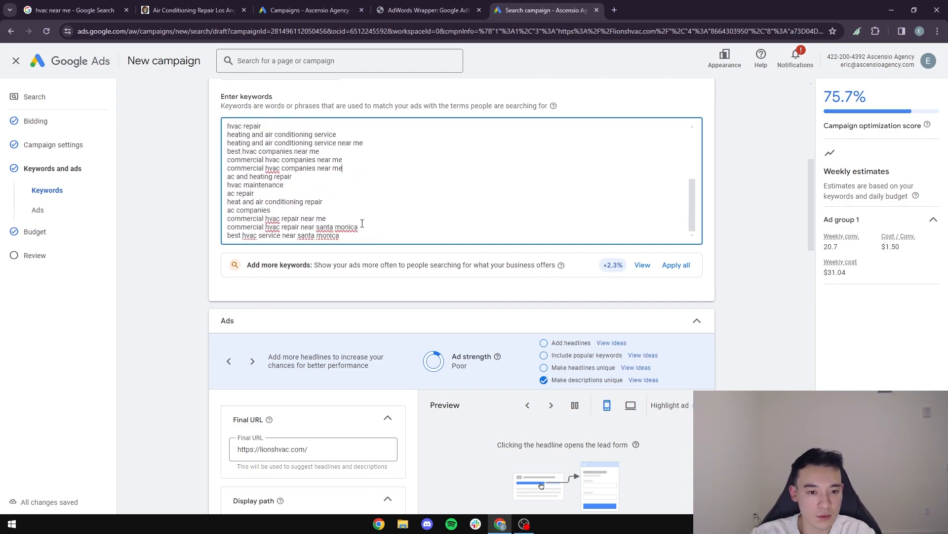
{"action": "type", "text": "santa monica"}
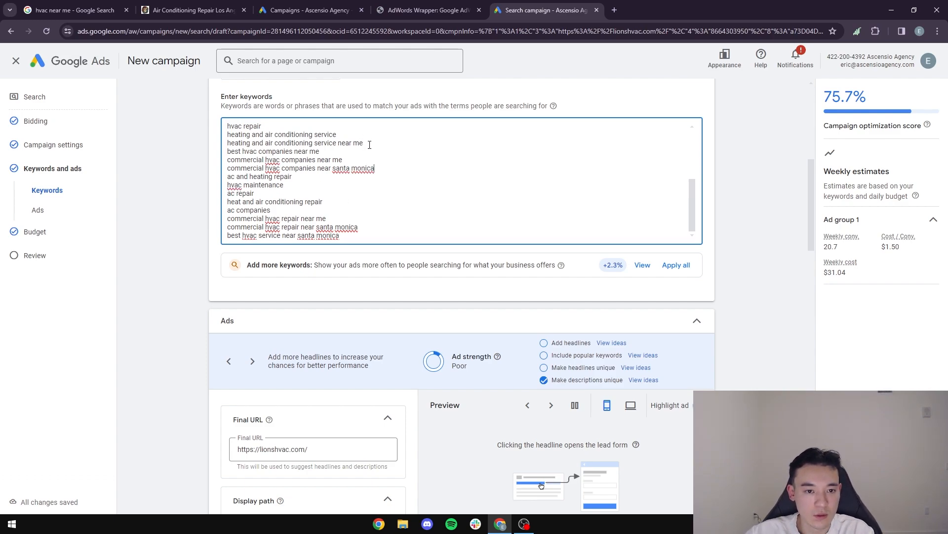
Step: Duplicate "heating and air conditioning service near me" and change the copy to "heating and air conditioning service near santa monica"
{"action": "left_click_drag", "start_coordinate": [363, 143], "coordinate": [226, 143]}
{"action": "key", "text": "ctrl+c"}
{"action": "left_click", "coordinate": [411, 146]}
{"action": "key", "text": "Return"}
{"action": "key", "text": "ctrl+v"}
{"action": "key", "text": "BackSpace"}
{"action": "type", "text": "santa m"}
Step: Look over the keyword list and the ad section, and return to the campaign's budget settings
{"action": "scroll", "coordinate": [418, 146], "scroll_direction": "up", "scroll_amount": 4}
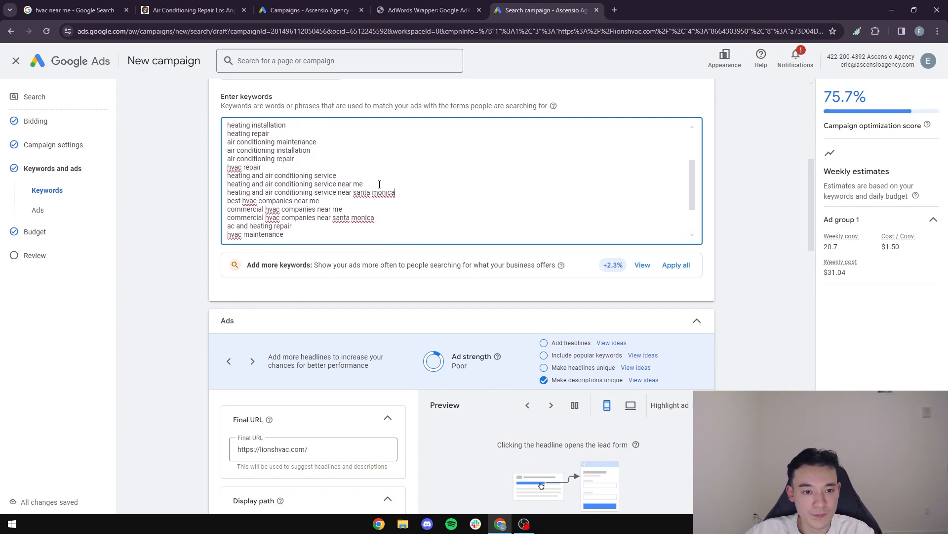
{"action": "scroll", "coordinate": [361, 202], "scroll_direction": "down", "scroll_amount": 2}
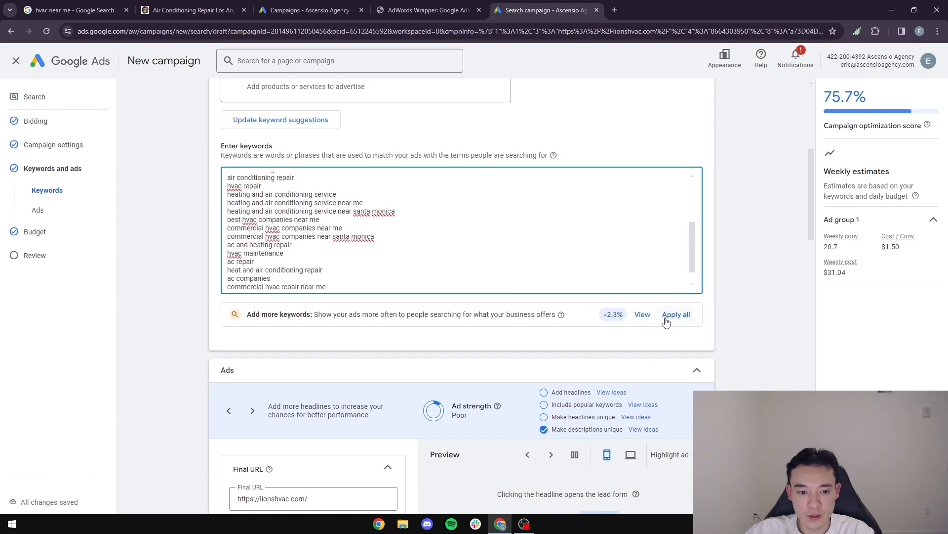
{"action": "scroll", "coordinate": [291, 314], "scroll_direction": "down", "scroll_amount": 10}
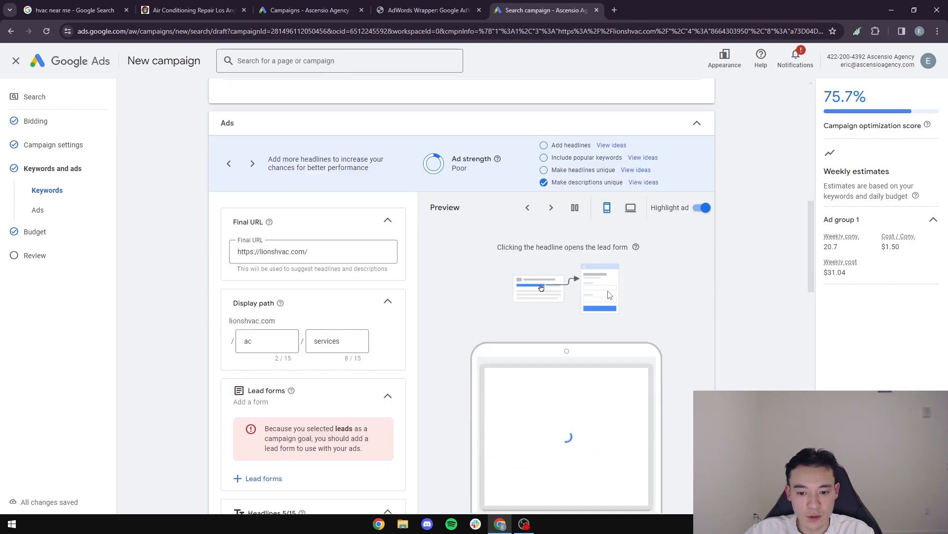
{"action": "scroll", "coordinate": [358, 277], "scroll_direction": "down", "scroll_amount": 8}
{"action": "left_click", "coordinate": [25, 256]}
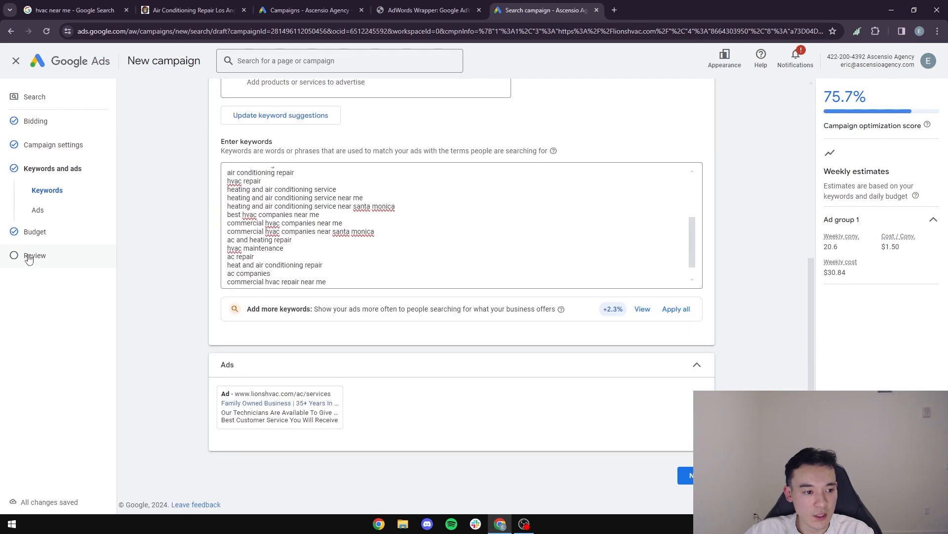
{"action": "left_click", "coordinate": [35, 195]}
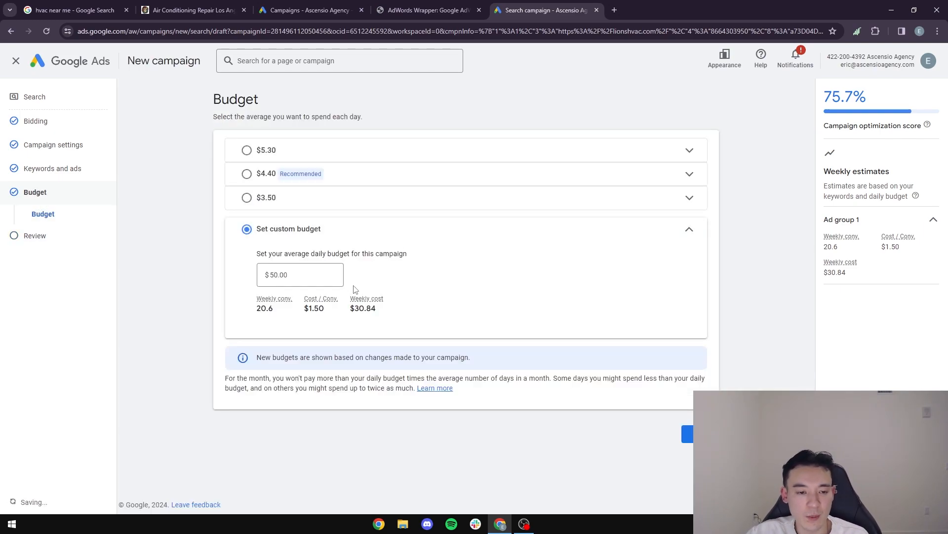
{"action": "left_click_drag", "start_coordinate": [306, 273], "coordinate": [274, 273]}
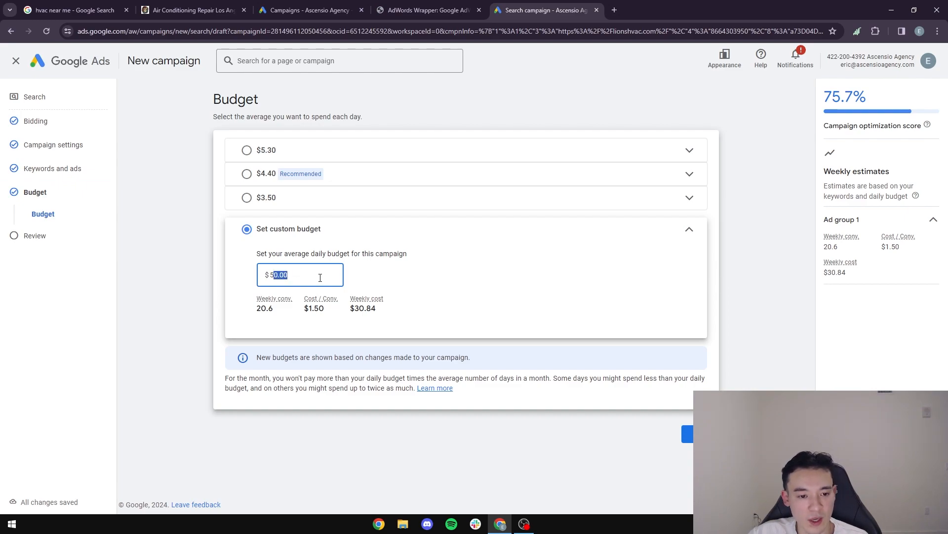
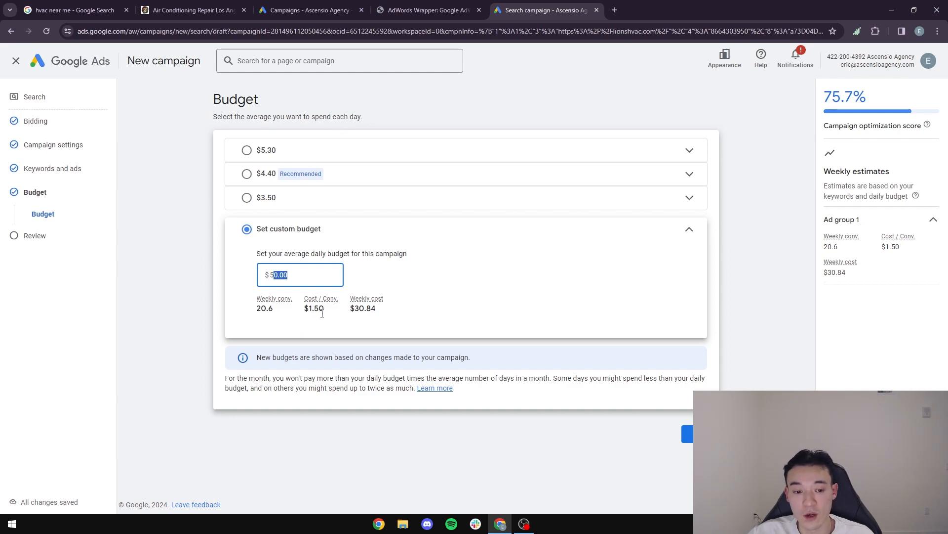
{"action": "left_click", "coordinate": [307, 273]}
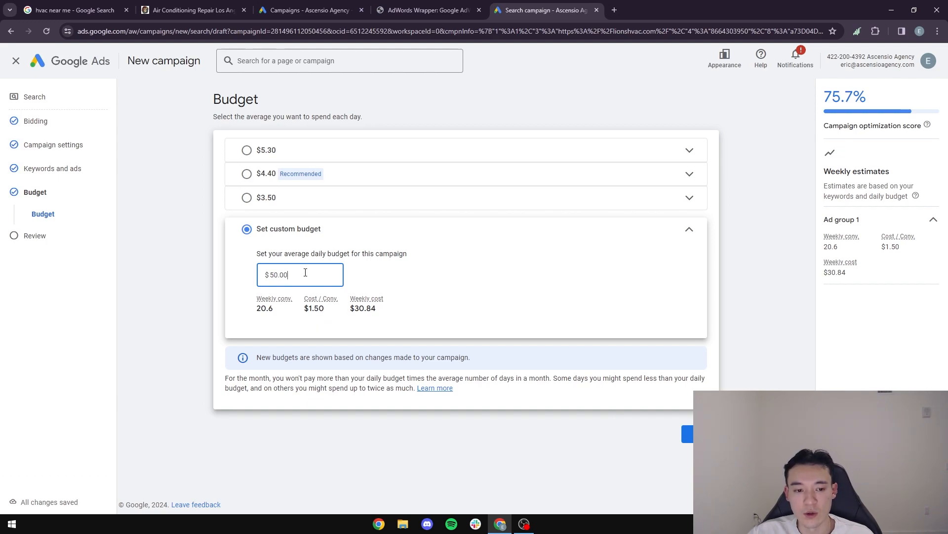
{"action": "left_click_drag", "start_coordinate": [306, 277], "coordinate": [267, 282]}
{"action": "left_click", "coordinate": [320, 278]}
{"action": "left_click", "coordinate": [302, 278]}
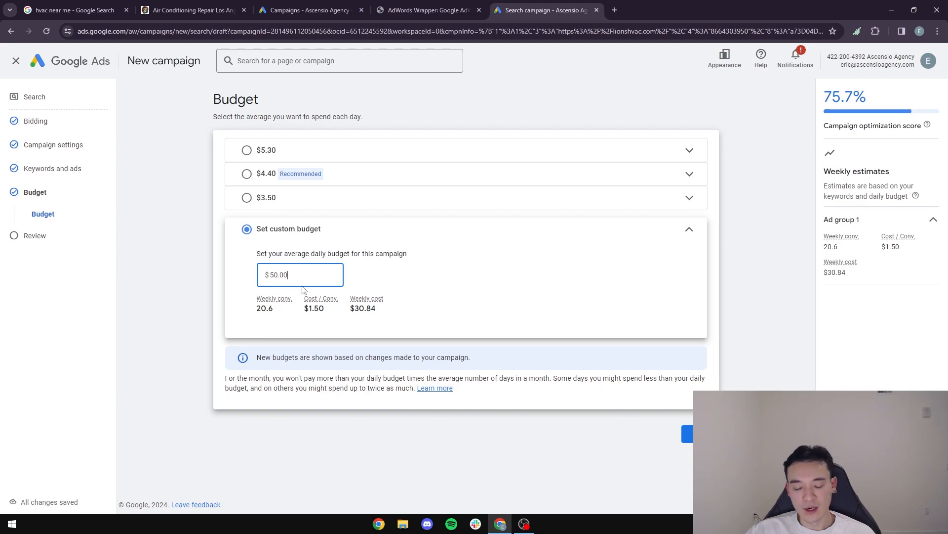
{"action": "left_click_drag", "start_coordinate": [300, 277], "coordinate": [272, 274]}
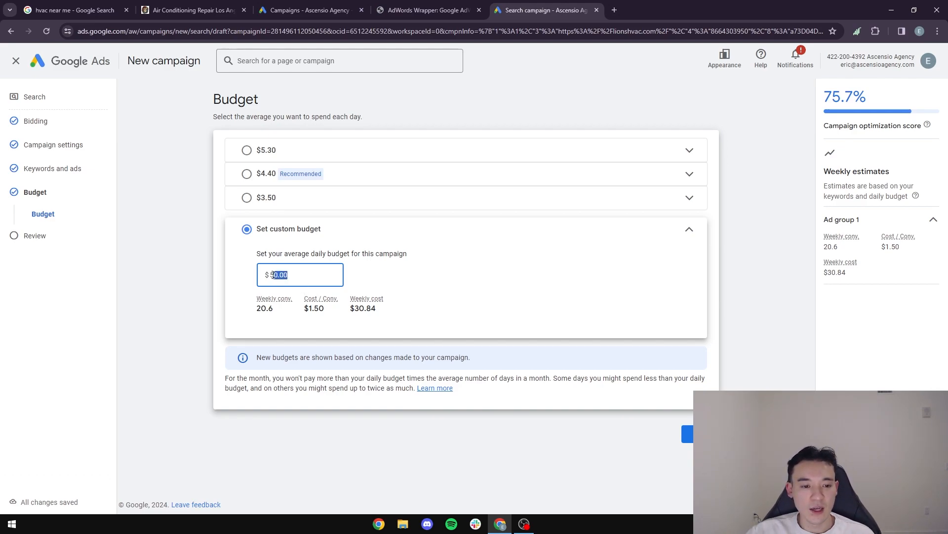
{"action": "left_click", "coordinate": [316, 273]}
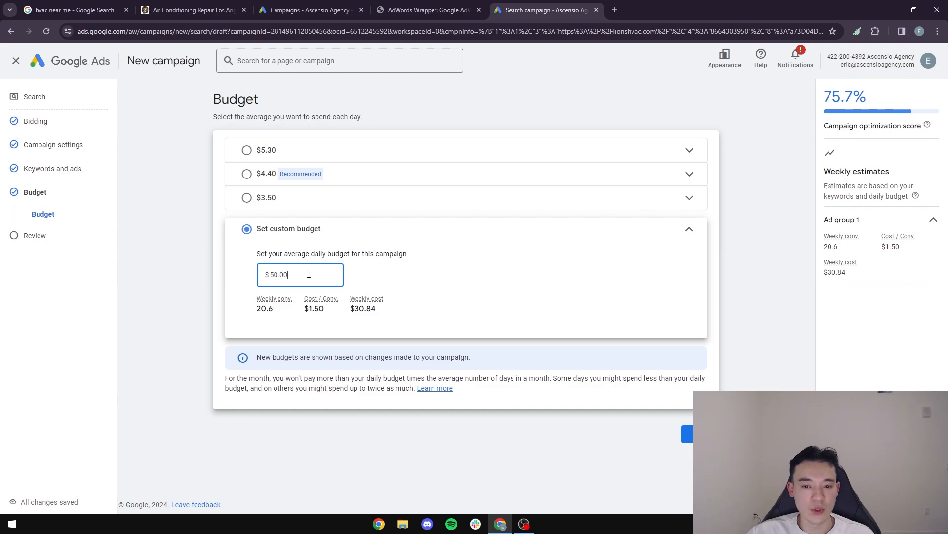
{"action": "double_click", "coordinate": [299, 278]}
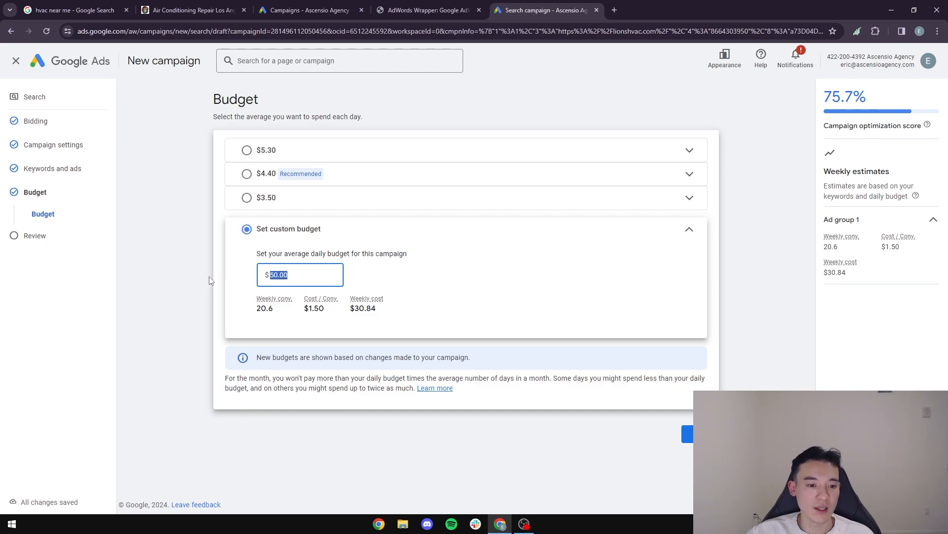
{"action": "left_click", "coordinate": [295, 276]}
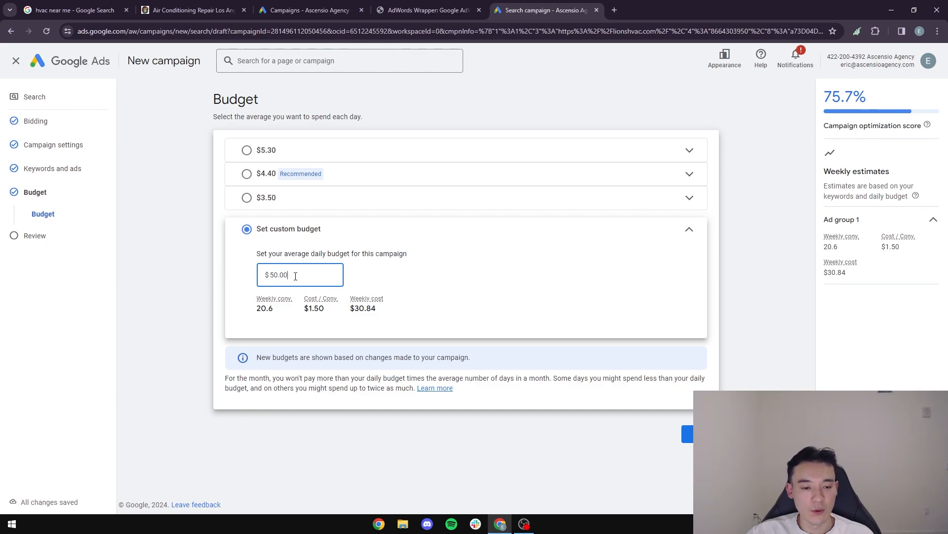
Step: Continue from the budget to the review, check the campaign's settings, and publish the Lions HVAC campaign
{"action": "left_click", "coordinate": [688, 433]}
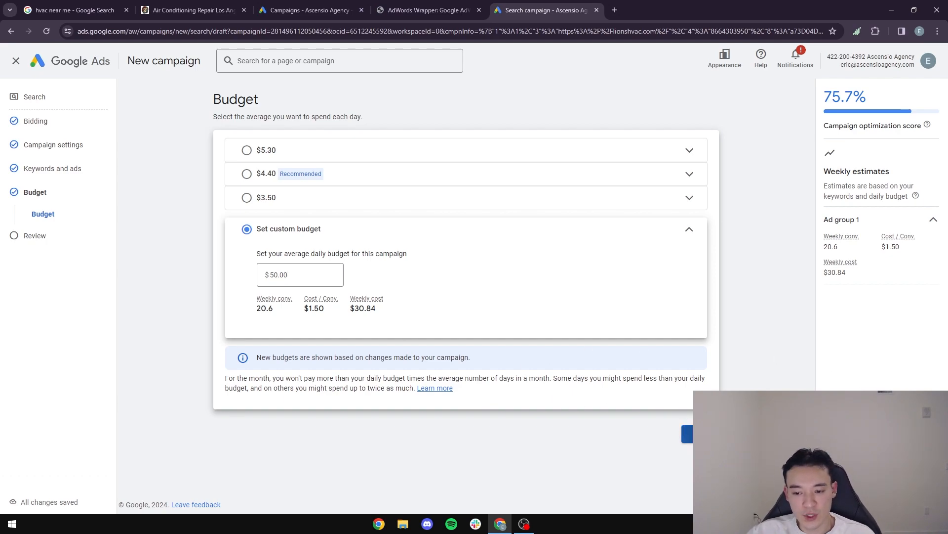
{"action": "scroll", "coordinate": [405, 300], "scroll_direction": "down", "scroll_amount": 1}
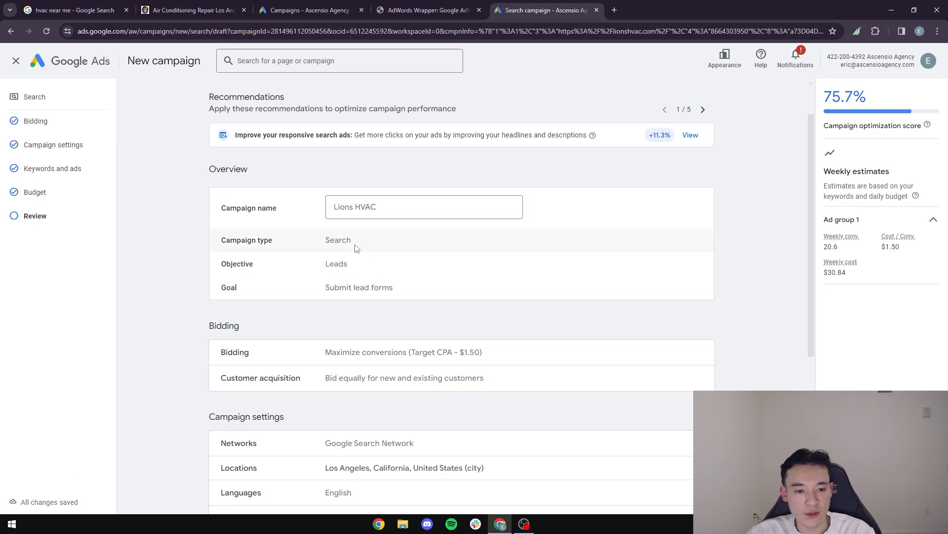
{"action": "scroll", "coordinate": [381, 296], "scroll_direction": "down", "scroll_amount": 2}
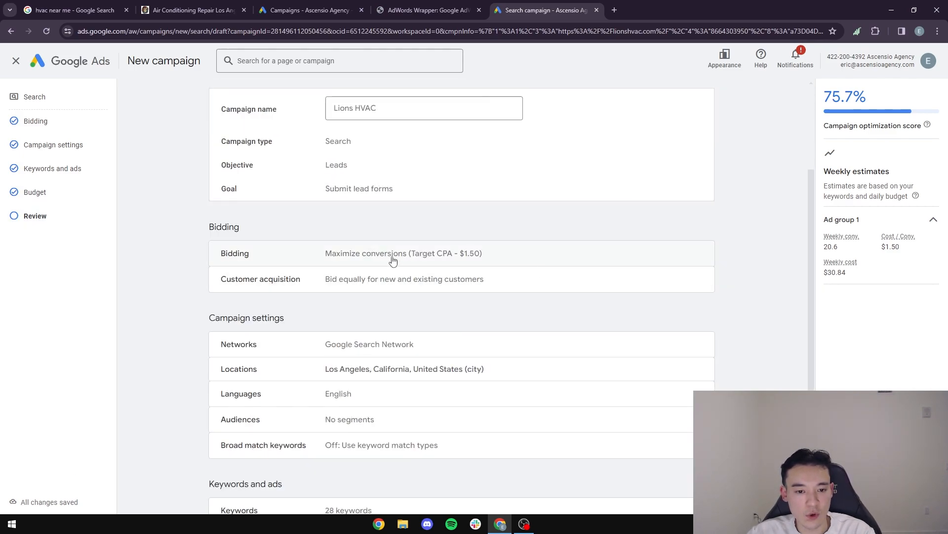
{"action": "scroll", "coordinate": [401, 262], "scroll_direction": "down", "scroll_amount": 2}
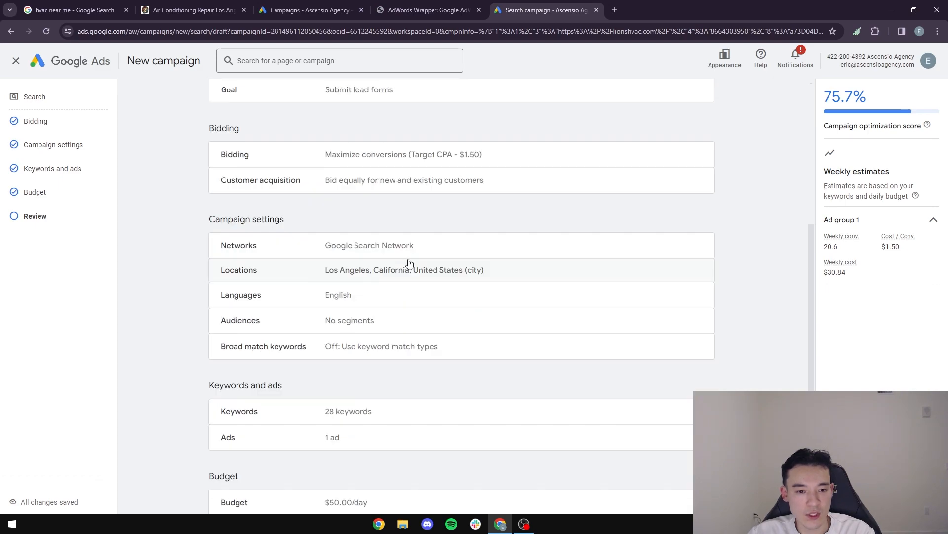
{"action": "scroll", "coordinate": [375, 266], "scroll_direction": "down", "scroll_amount": 1}
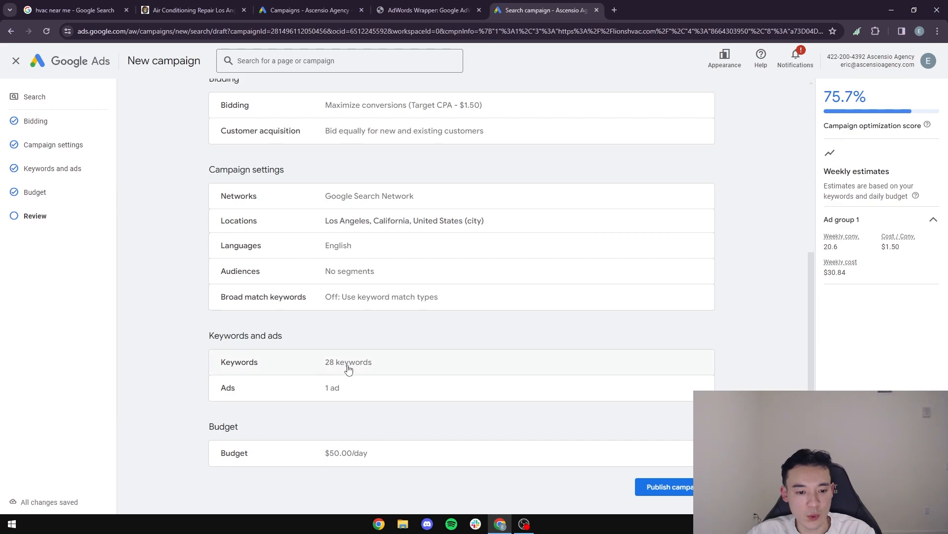
{"action": "scroll", "coordinate": [362, 364], "scroll_direction": "down", "scroll_amount": 1}
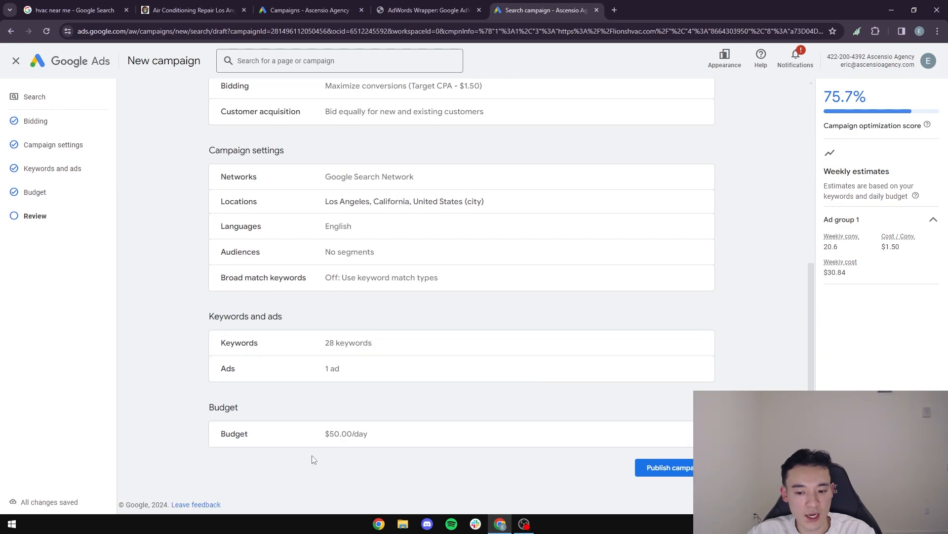
{"action": "left_click", "coordinate": [657, 472]}
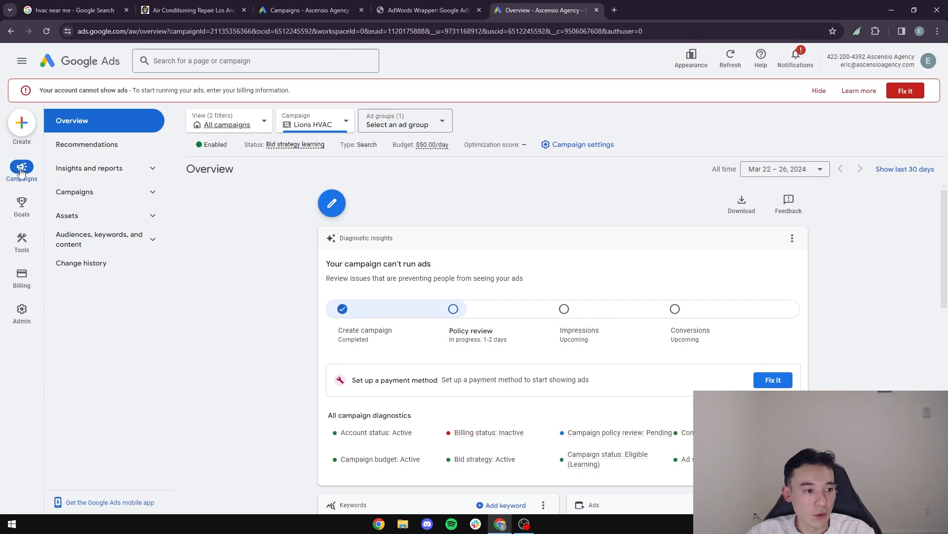
Step: Show the overview for all campaigns and examine the diagnostic insights, the billing notice and the campaign status filter
{"action": "left_click", "coordinate": [245, 121]}
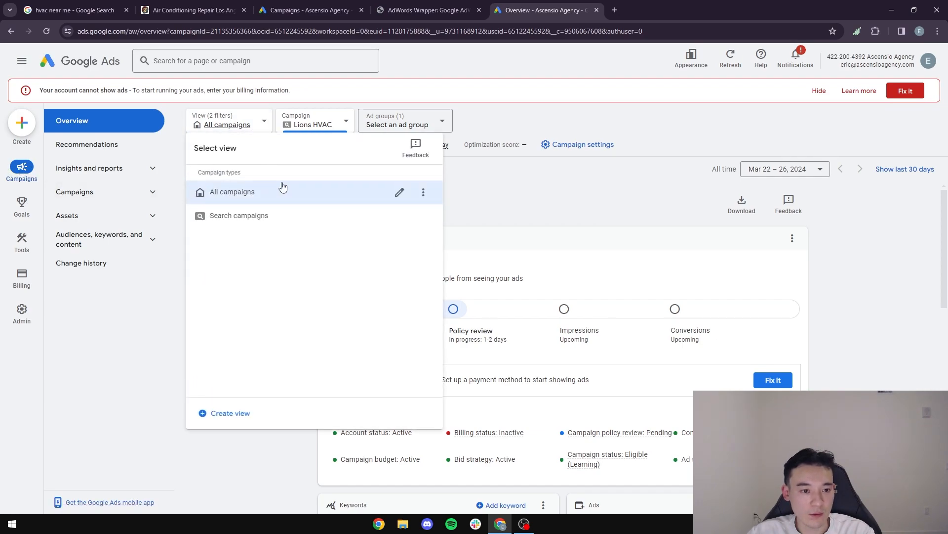
{"action": "left_click", "coordinate": [247, 198]}
{"action": "scroll", "coordinate": [395, 346], "scroll_direction": "down", "scroll_amount": 10}
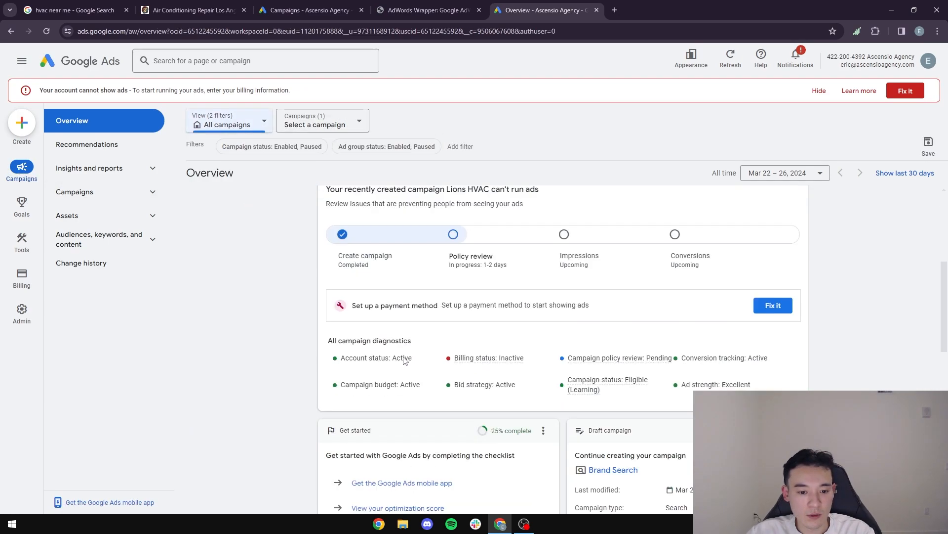
{"action": "scroll", "coordinate": [404, 383], "scroll_direction": "down", "scroll_amount": 3}
{"action": "scroll", "coordinate": [550, 370], "scroll_direction": "up", "scroll_amount": 5}
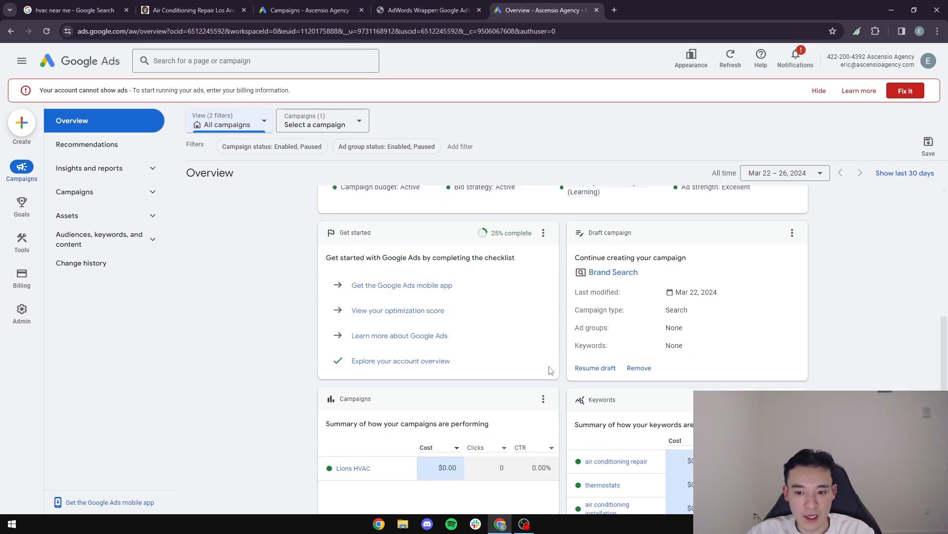
{"action": "scroll", "coordinate": [546, 374], "scroll_direction": "up", "scroll_amount": 5}
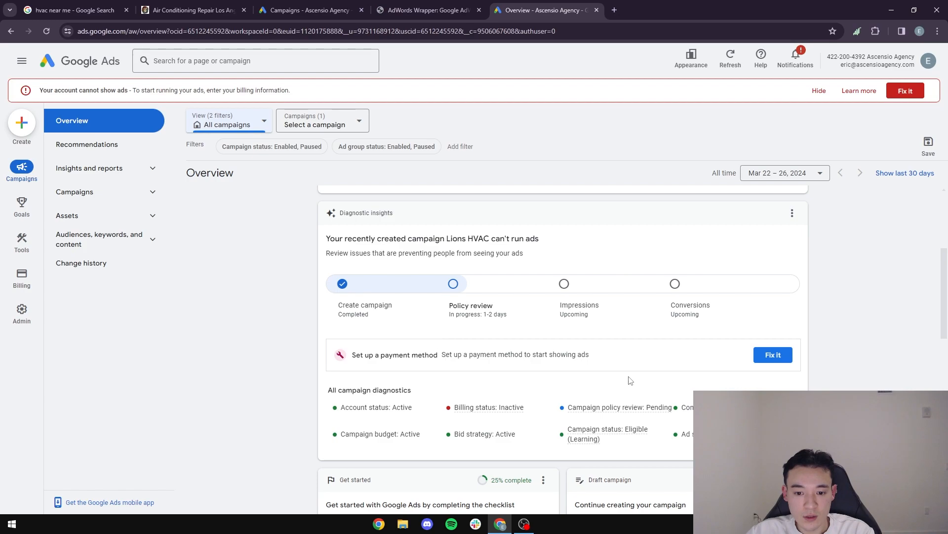
{"action": "scroll", "coordinate": [505, 420], "scroll_direction": "down", "scroll_amount": 1}
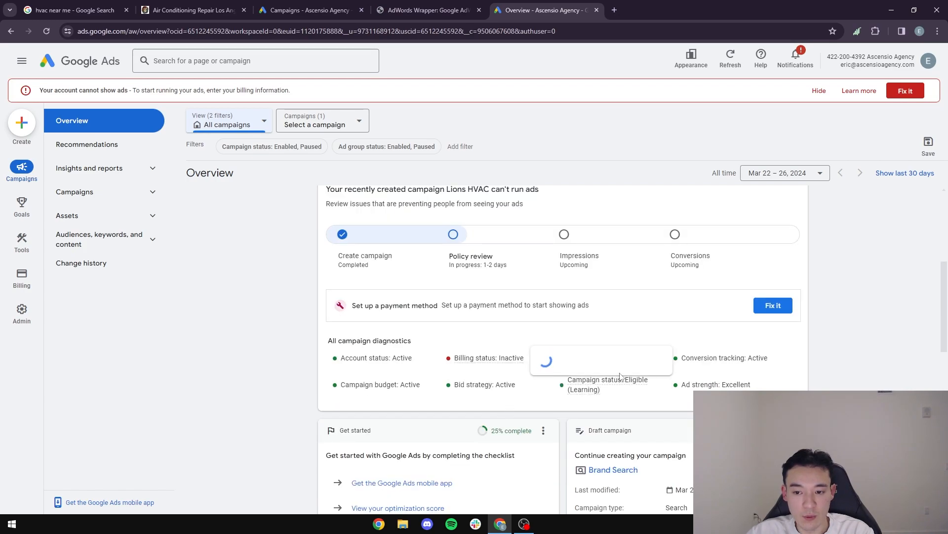
{"action": "scroll", "coordinate": [691, 349], "scroll_direction": "up", "scroll_amount": 2}
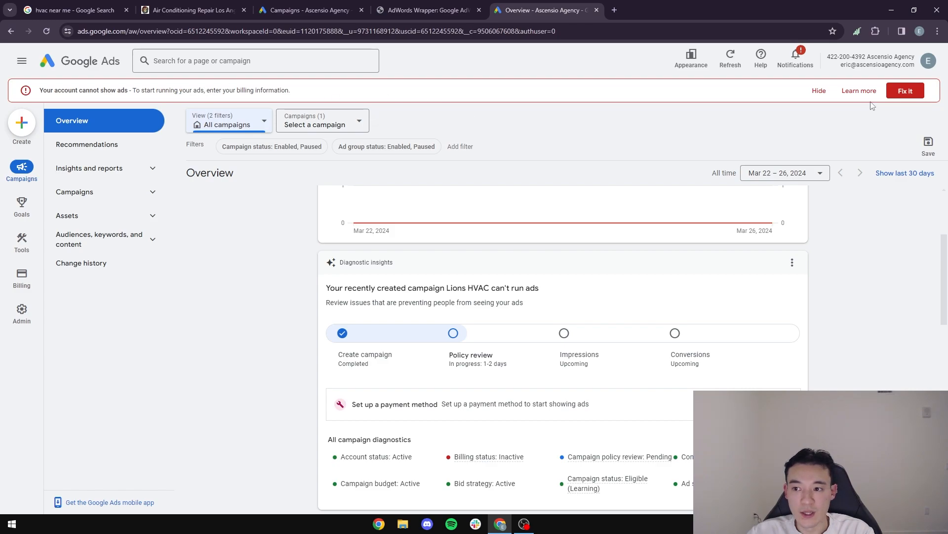
{"action": "left_click_drag", "start_coordinate": [50, 90], "coordinate": [179, 89]}
{"action": "left_click", "coordinate": [222, 89]}
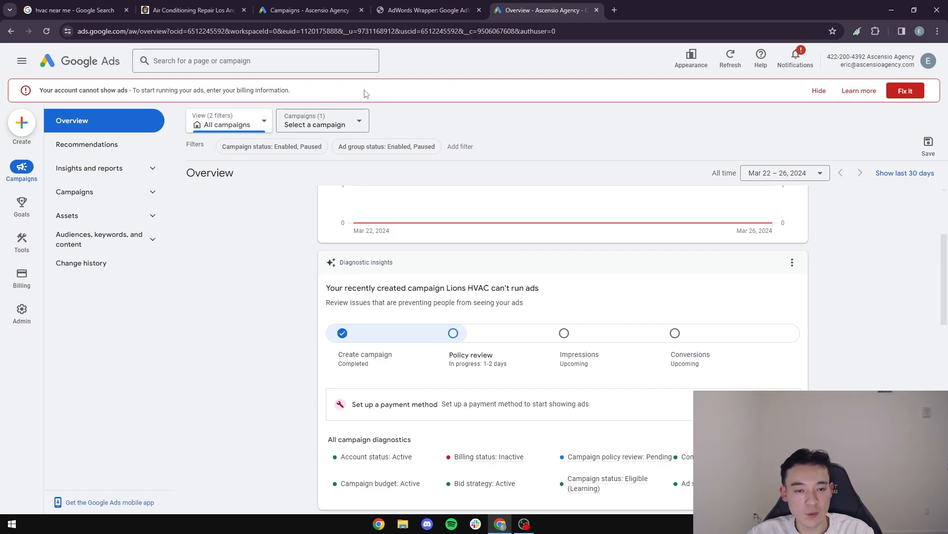
{"action": "left_click", "coordinate": [304, 148]}
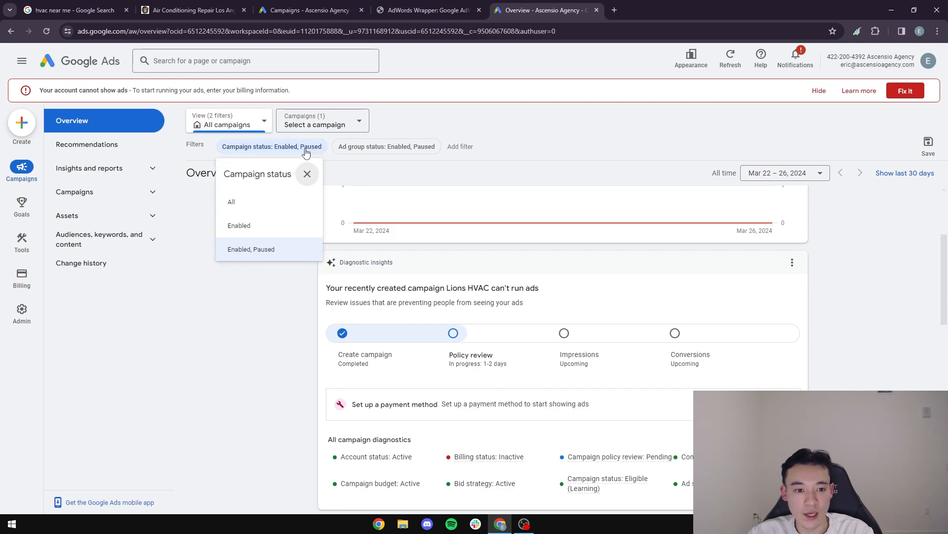
{"action": "left_click", "coordinate": [267, 248]}
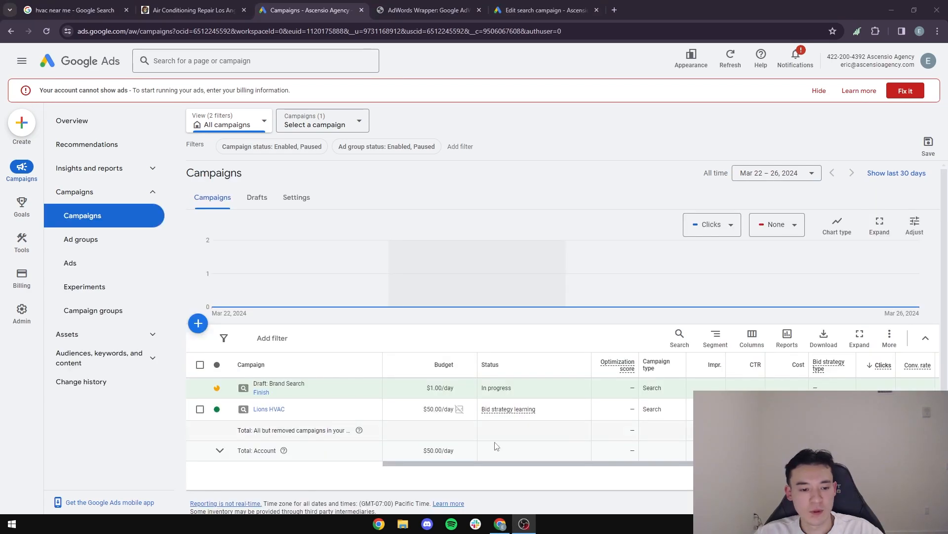
Step: Pause the Lions HVAC campaign in the campaign list
{"action": "left_click", "coordinate": [218, 409]}
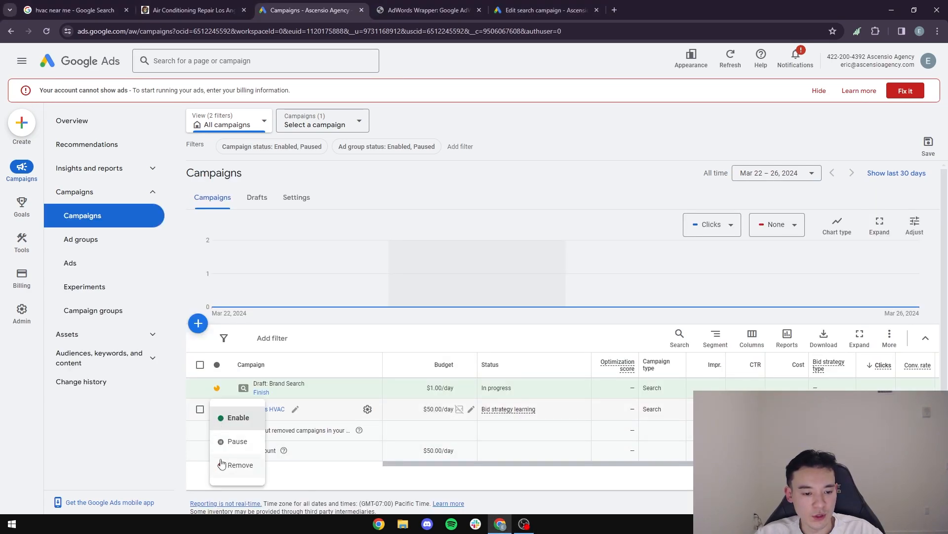
{"action": "left_click", "coordinate": [237, 443]}
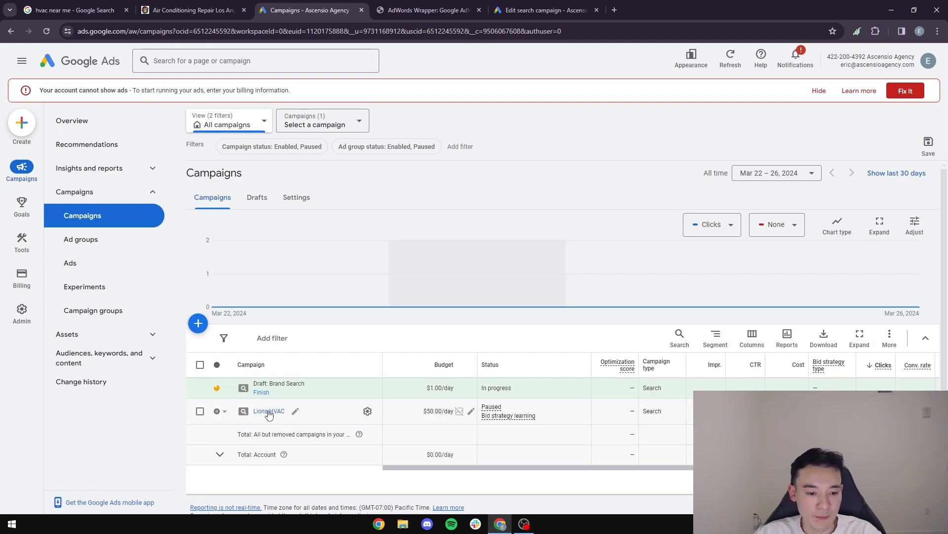
{"action": "left_click", "coordinate": [295, 412]}
{"action": "left_click", "coordinate": [287, 461]}
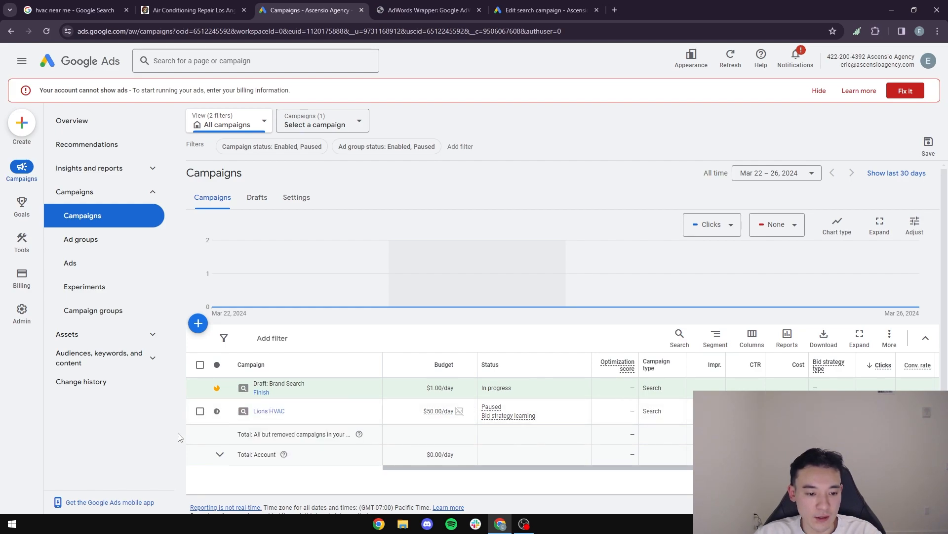
Step: Open Ad group 1 of the Lions HVAC campaign and look through its search keywords and additional table actions
{"action": "left_click", "coordinate": [257, 413]}
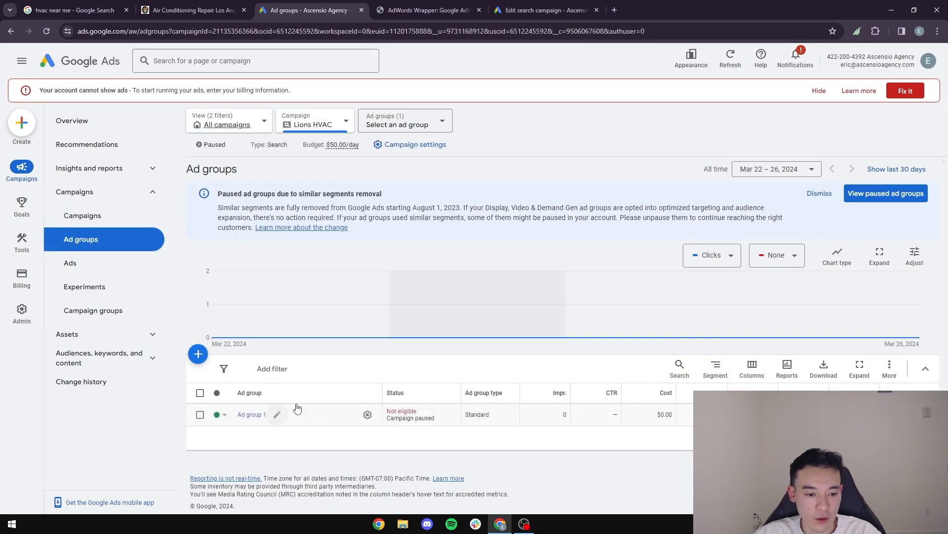
{"action": "scroll", "coordinate": [269, 293], "scroll_direction": "down", "scroll_amount": 2}
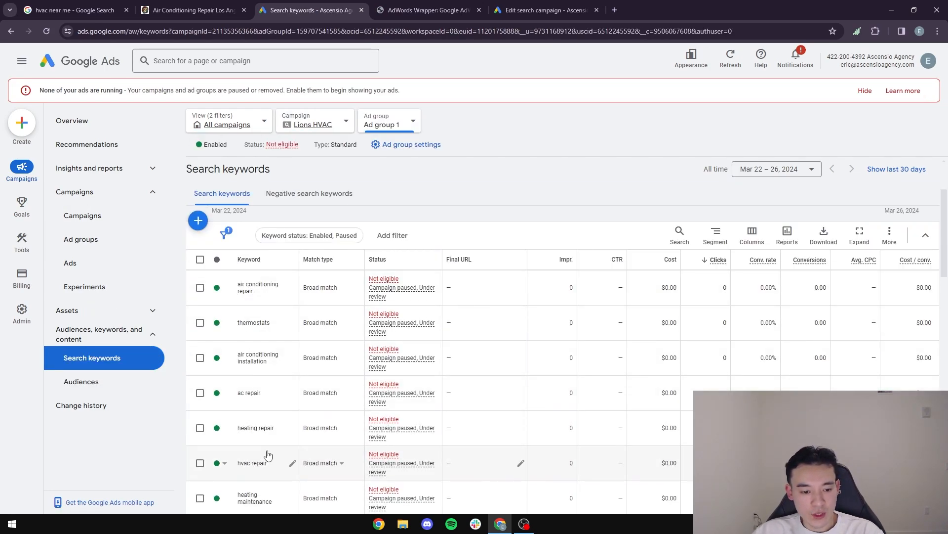
{"action": "scroll", "coordinate": [267, 459], "scroll_direction": "down", "scroll_amount": 5}
{"action": "scroll", "coordinate": [267, 463], "scroll_direction": "up", "scroll_amount": 7}
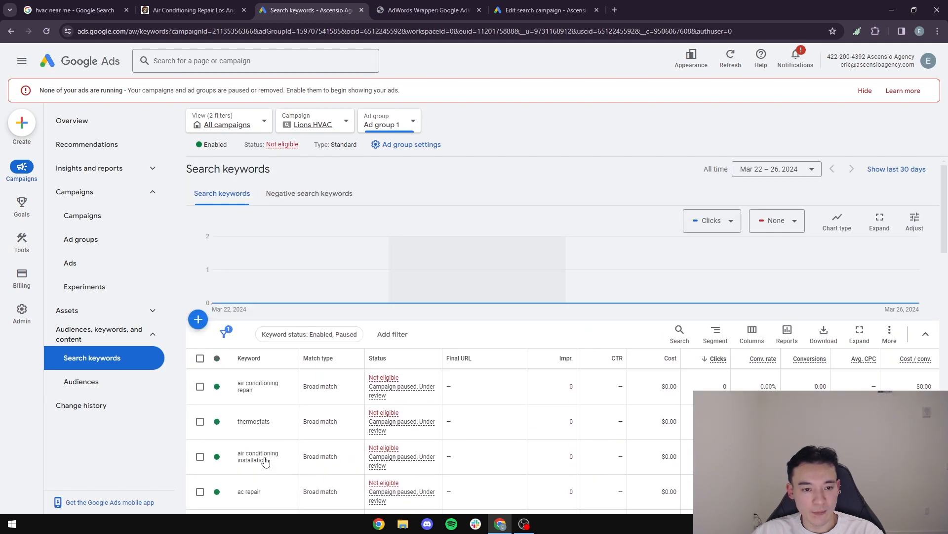
{"action": "left_click", "coordinate": [889, 332]}
{"action": "left_click", "coordinate": [889, 336]}
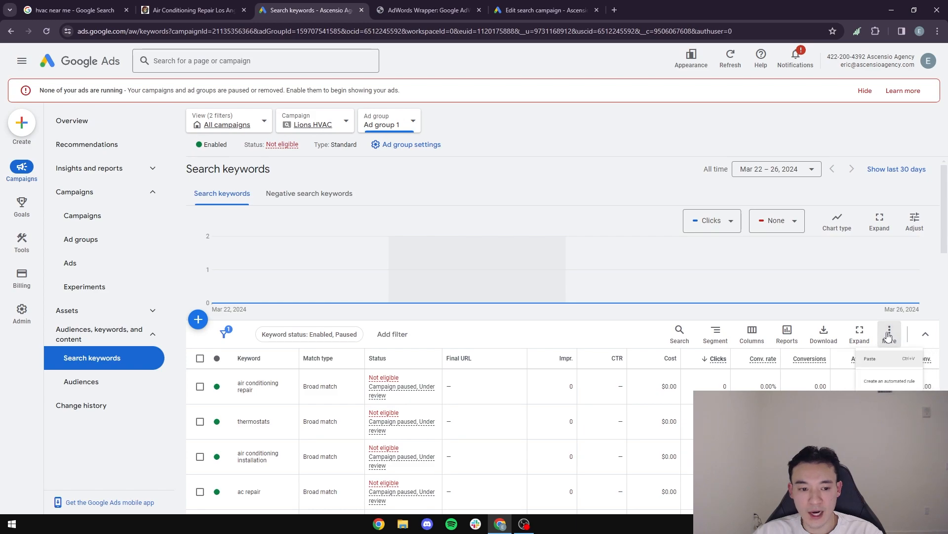
Step: Reopen Ad group 1's keywords from the campaign list and set the keyword "air conditioning repair" to Exact match
{"action": "left_click", "coordinate": [24, 183]}
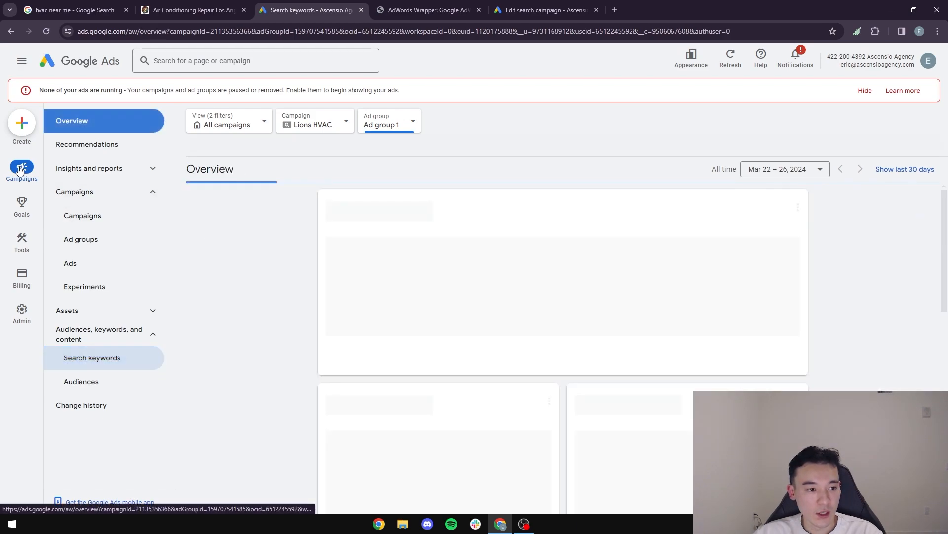
{"action": "left_click", "coordinate": [84, 217]}
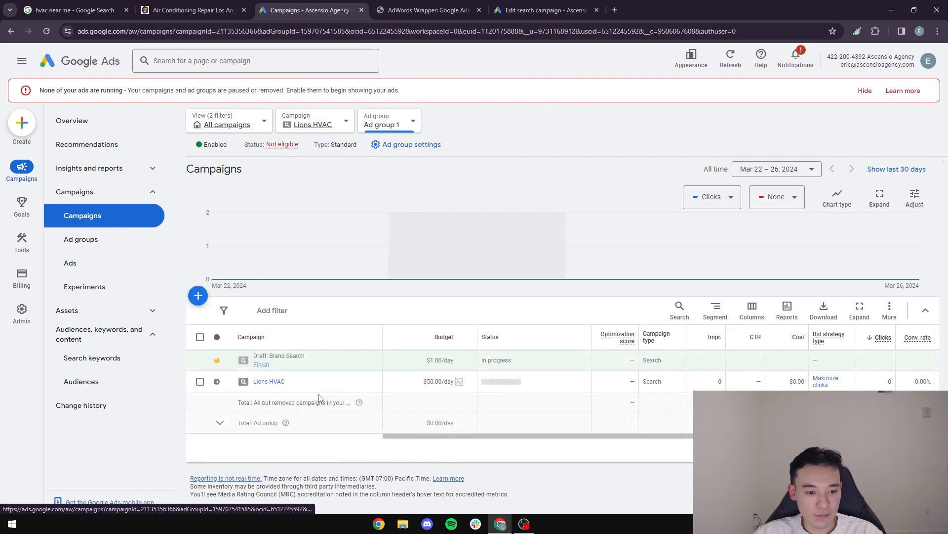
{"action": "left_click", "coordinate": [270, 385]}
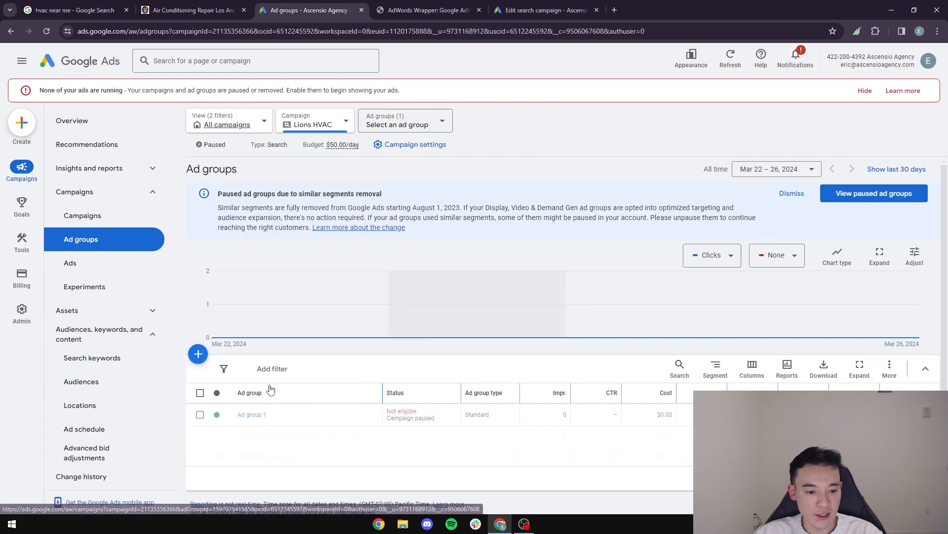
{"action": "left_click", "coordinate": [253, 419]}
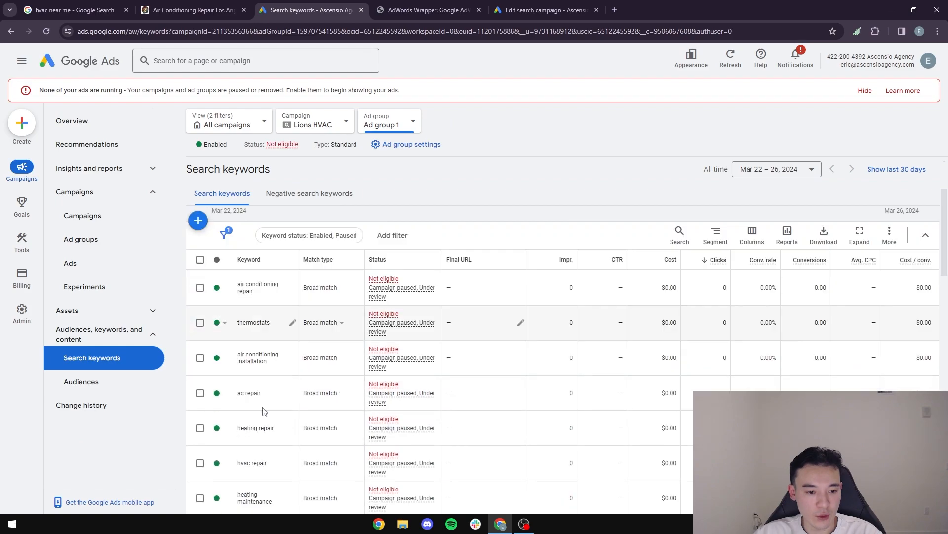
{"action": "left_click", "coordinate": [293, 288]}
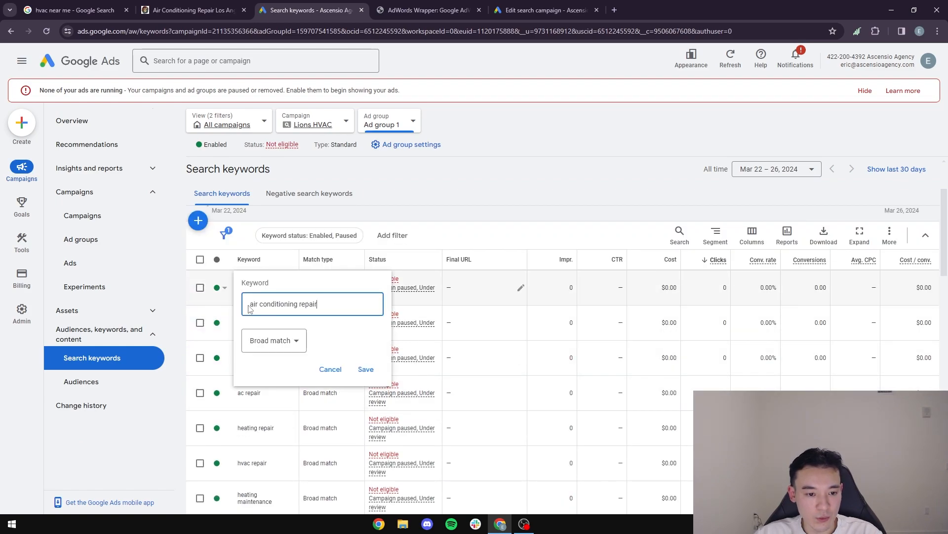
{"action": "left_click", "coordinate": [274, 340]}
{"action": "left_click", "coordinate": [283, 395]}
{"action": "left_click", "coordinate": [365, 370]}
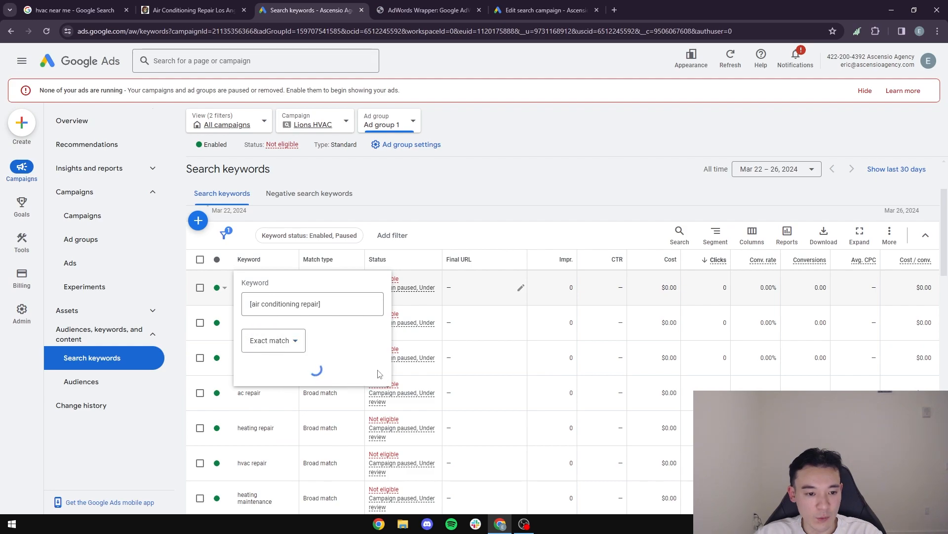
Step: Change the match type of all keywords in Ad group 1 to Exact match
{"action": "left_click", "coordinate": [199, 259]}
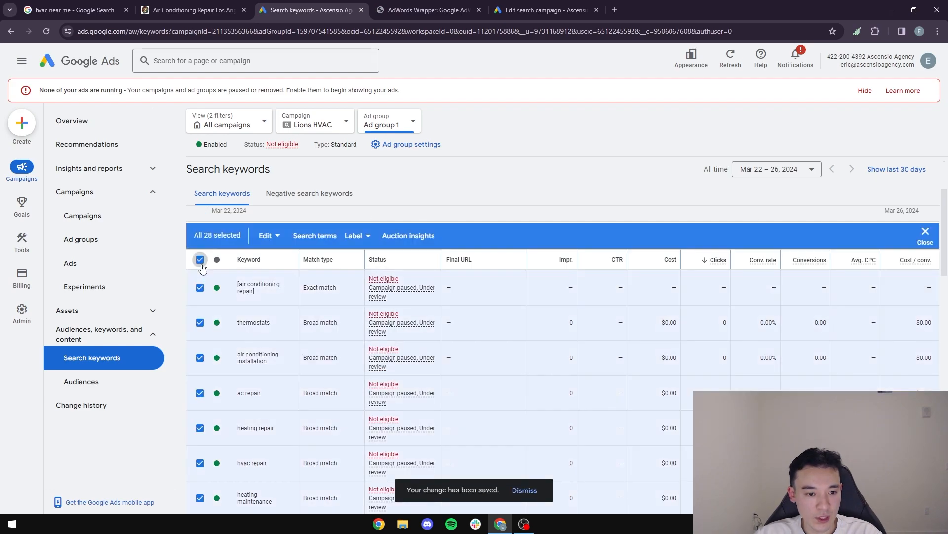
{"action": "left_click", "coordinate": [270, 236]}
{"action": "mouse_move", "coordinate": [227, 296]}
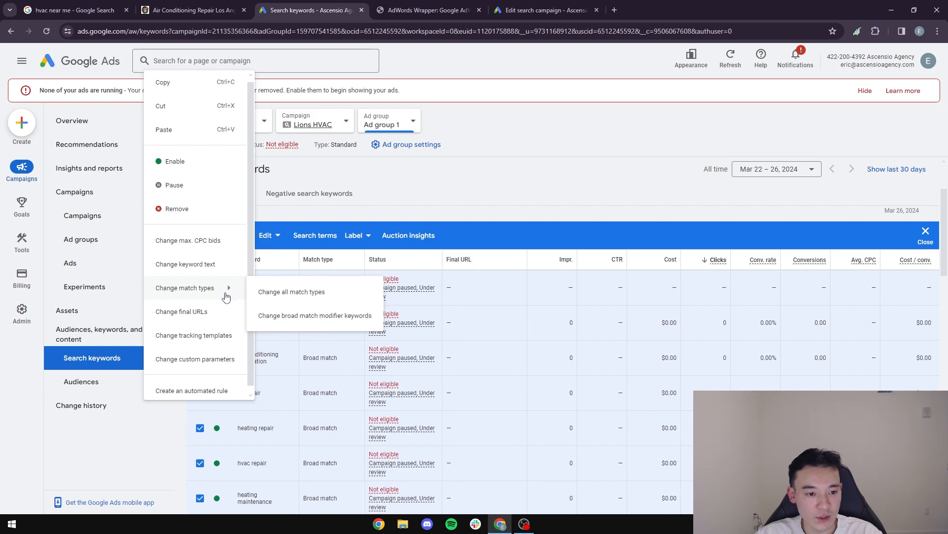
{"action": "scroll", "coordinate": [220, 270], "scroll_direction": "down", "scroll_amount": 1}
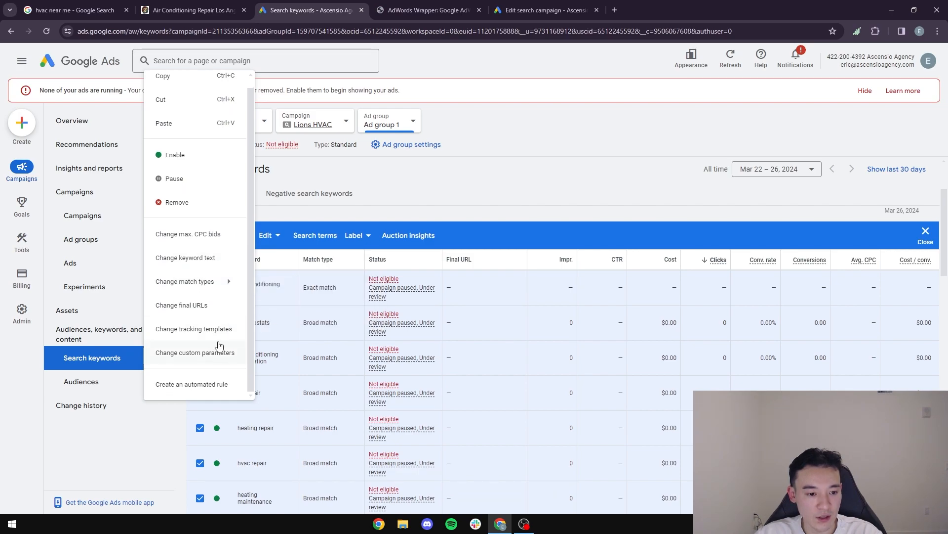
{"action": "scroll", "coordinate": [225, 279], "scroll_direction": "up", "scroll_amount": 1}
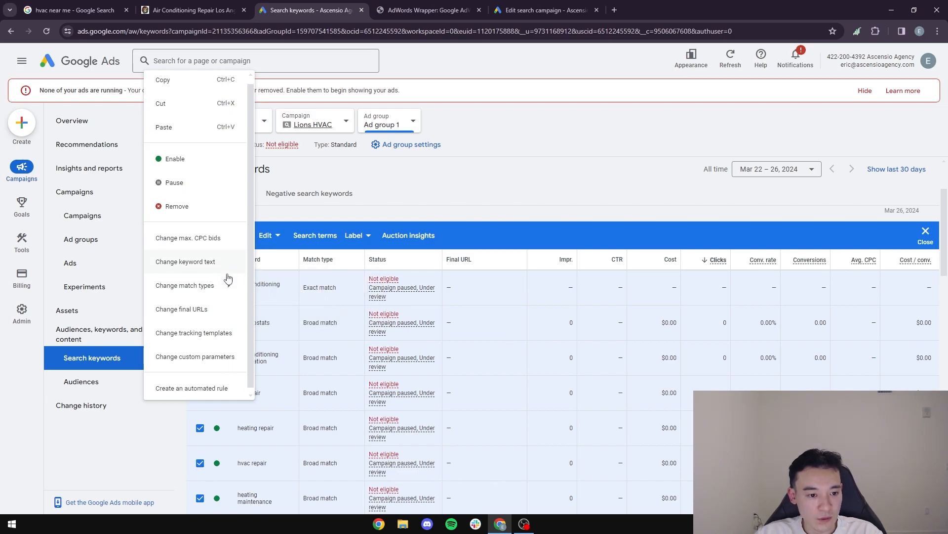
{"action": "left_click", "coordinate": [284, 291]}
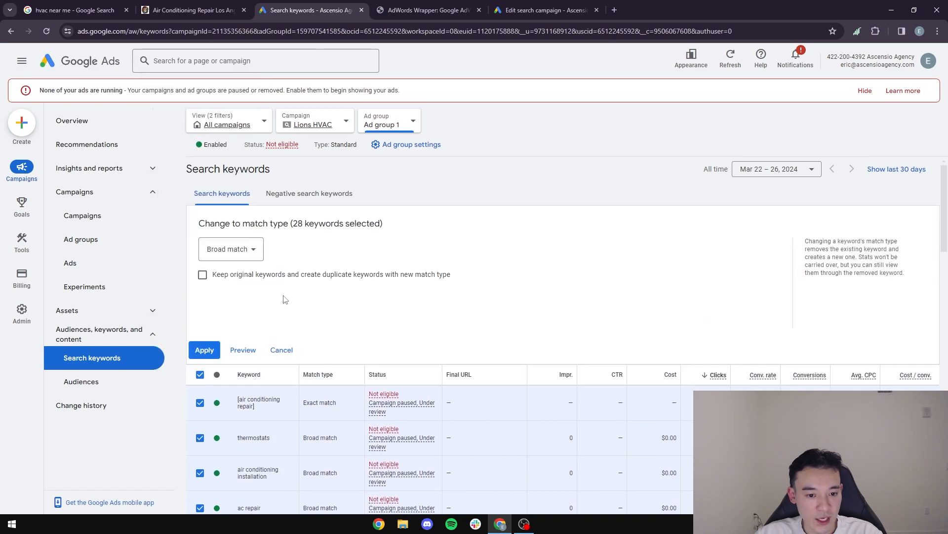
{"action": "left_click", "coordinate": [232, 254]}
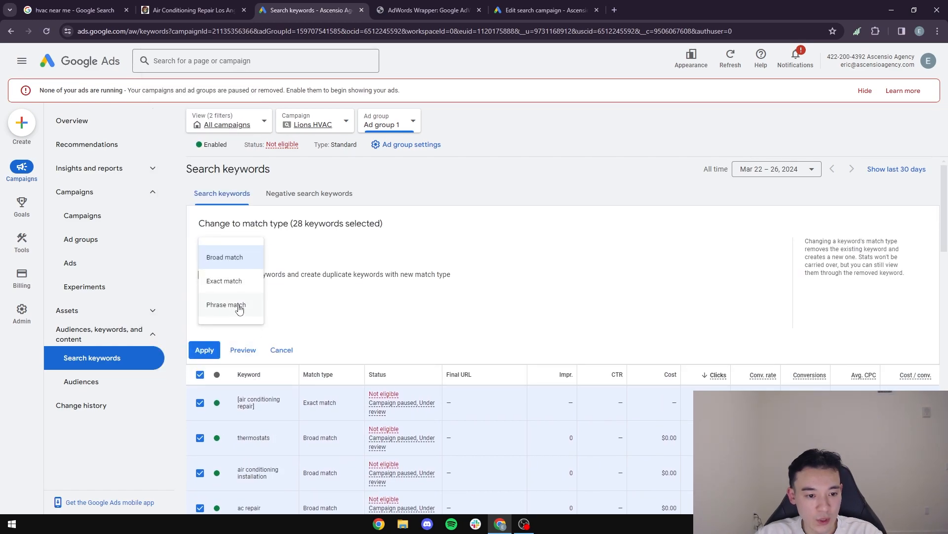
{"action": "left_click", "coordinate": [238, 283]}
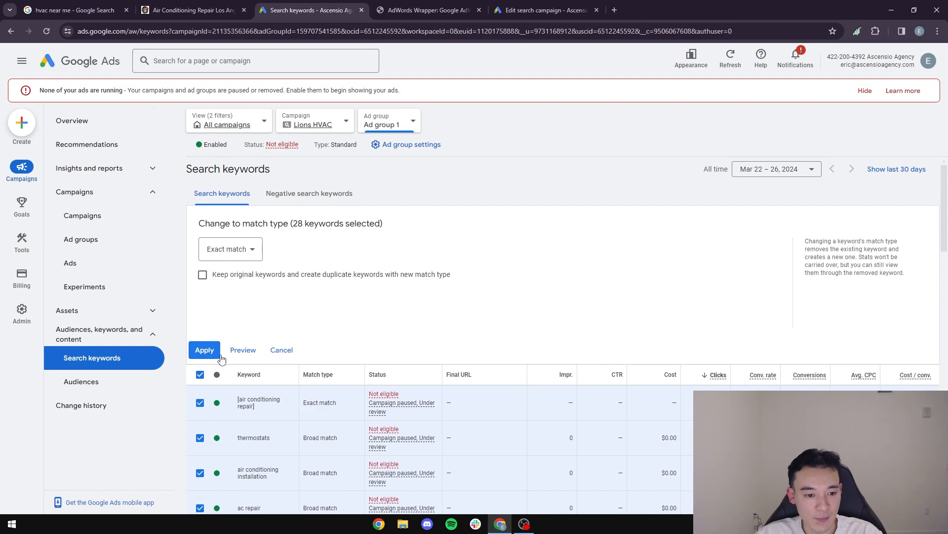
{"action": "left_click", "coordinate": [203, 350]}
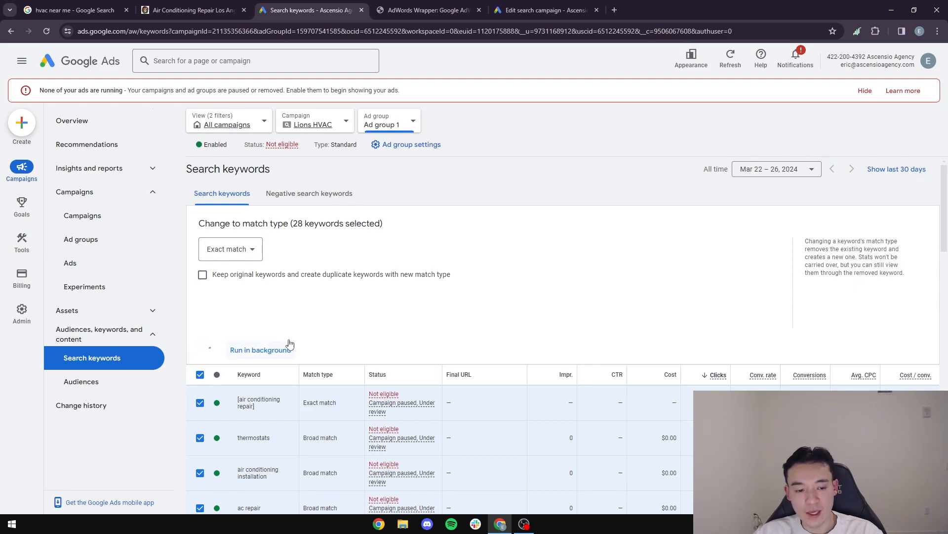
Step: Check the ad group's keyword list in the campaign editor, then wrap the keywords in AdWords Wrapper and copy the Exact Match list
{"action": "left_click", "coordinate": [548, 10]}
{"action": "scroll", "coordinate": [412, 277], "scroll_direction": "down", "scroll_amount": 2}
{"action": "scroll", "coordinate": [413, 335], "scroll_direction": "down", "scroll_amount": 3}
{"action": "scroll", "coordinate": [311, 340], "scroll_direction": "down", "scroll_amount": 1}
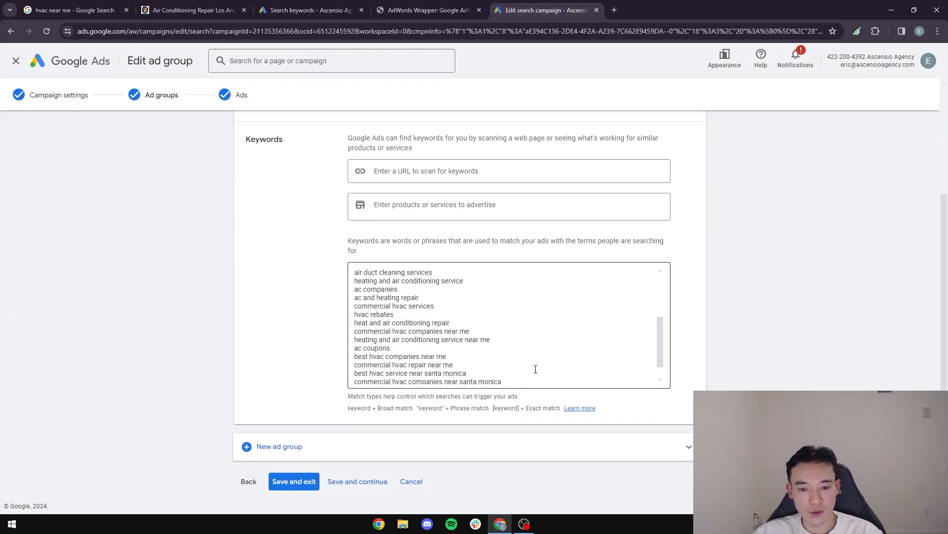
{"action": "left_click", "coordinate": [420, 13]}
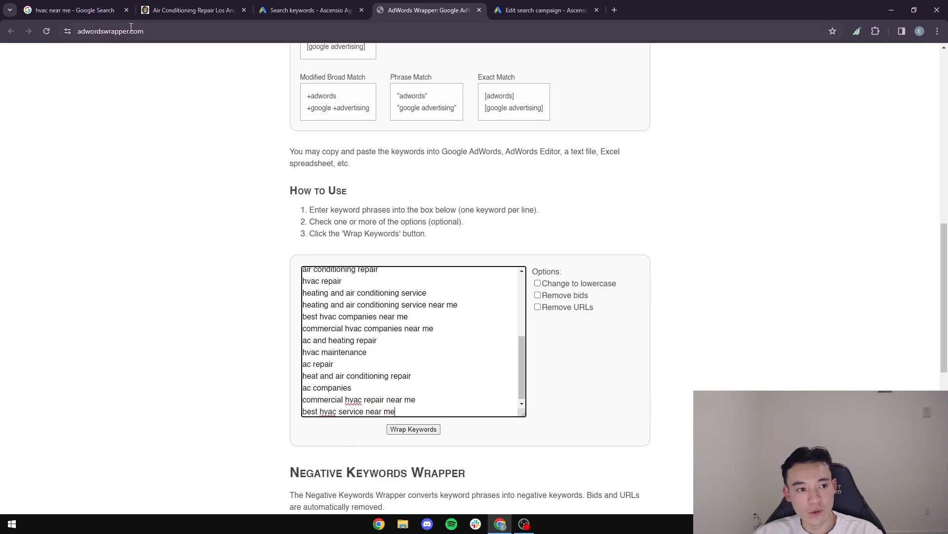
{"action": "left_click_drag", "start_coordinate": [148, 31], "coordinate": [85, 31]}
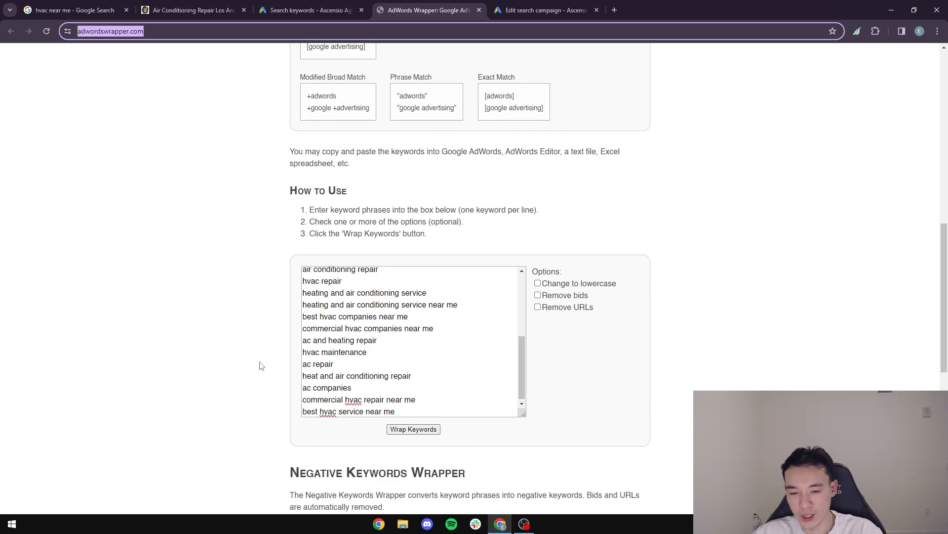
{"action": "left_click_drag", "start_coordinate": [420, 408], "coordinate": [279, 258]}
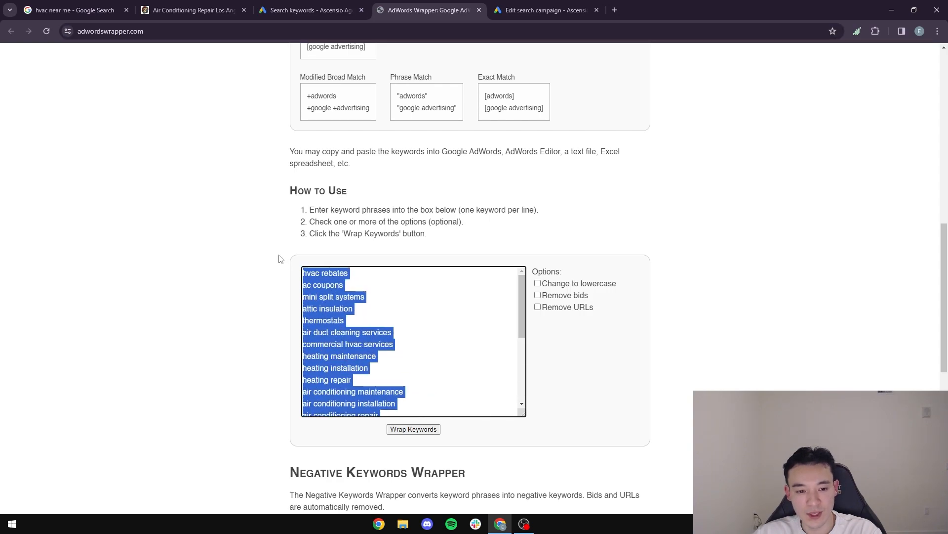
{"action": "left_click", "coordinate": [413, 429]}
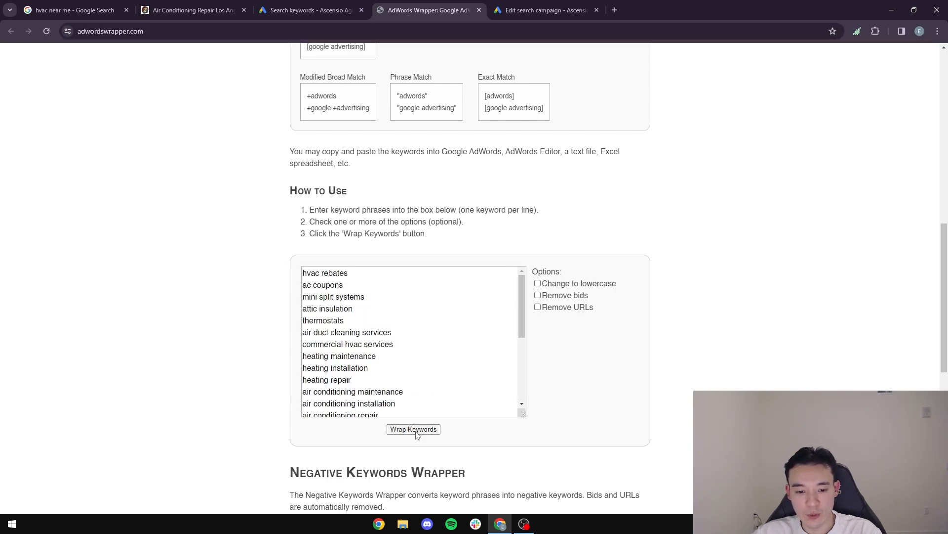
{"action": "scroll", "coordinate": [270, 339], "scroll_direction": "down", "scroll_amount": 9}
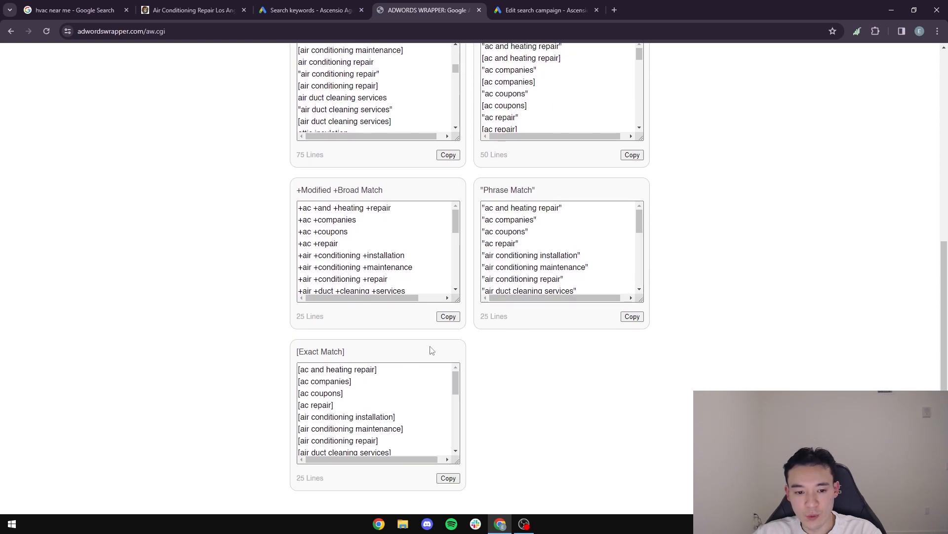
{"action": "scroll", "coordinate": [489, 371], "scroll_direction": "down", "scroll_amount": 2}
{"action": "left_click", "coordinate": [447, 380]}
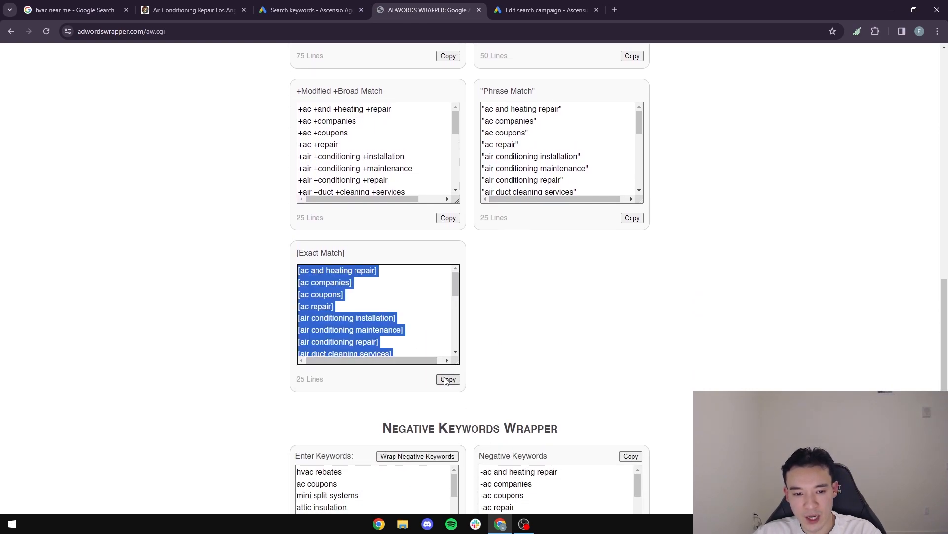
Step: Try to replace the ad group's keywords in the Google Ads campaign editor with the Exact Match list from AdWords Wrapper
{"action": "left_click", "coordinate": [541, 10]}
{"action": "scroll", "coordinate": [523, 378], "scroll_direction": "down", "scroll_amount": 1}
{"action": "left_click_drag", "start_coordinate": [529, 378], "coordinate": [242, 254]}
{"action": "key", "text": "ctrl+v"}
{"action": "key", "text": "ctrl+z"}
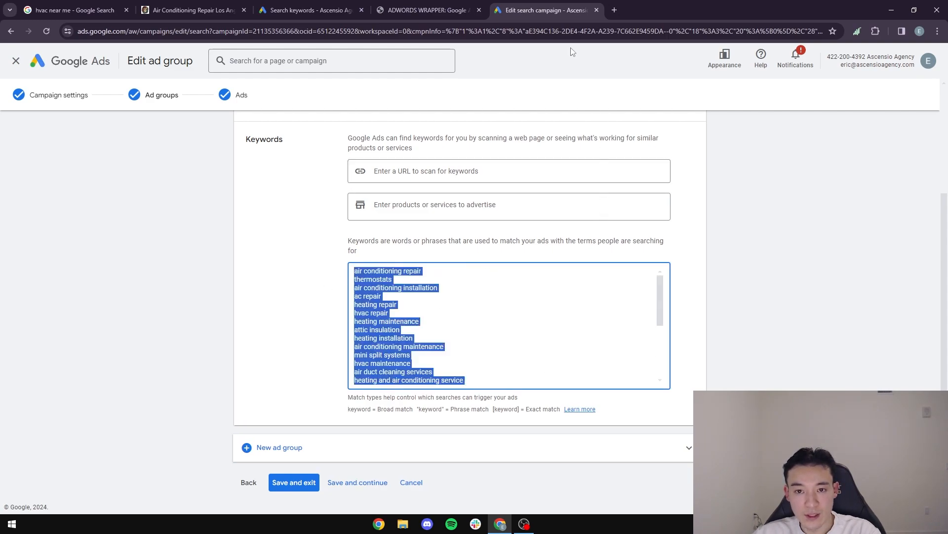
{"action": "left_click", "coordinate": [406, 10]}
{"action": "left_click", "coordinate": [448, 379]}
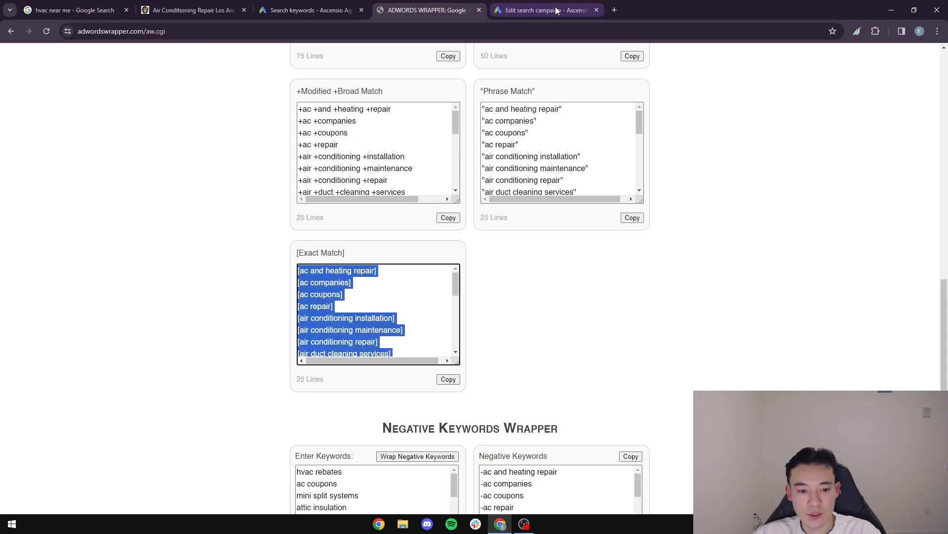
{"action": "left_click", "coordinate": [571, 12]}
{"action": "key", "text": "ctrl+v"}
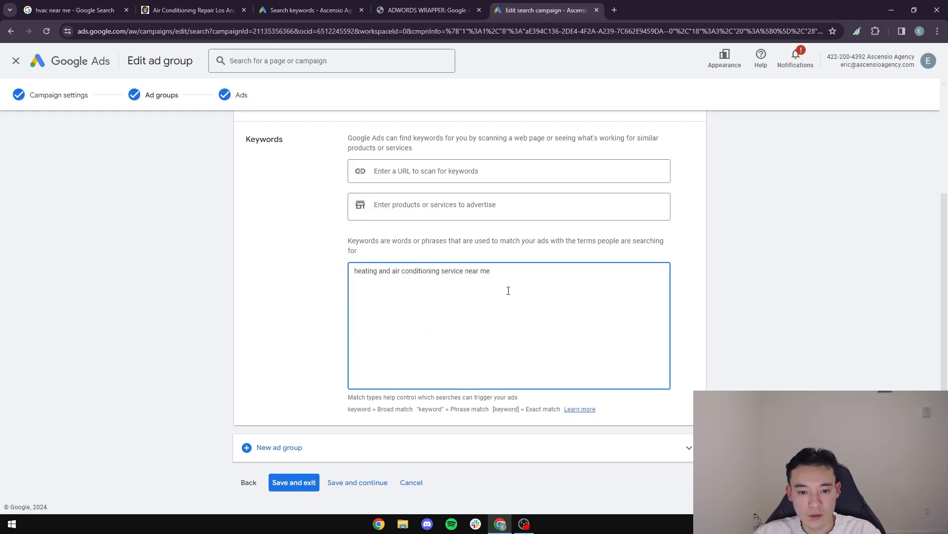
{"action": "key", "text": "ctrl+z"}
Step: Return to AdWords Wrapper and copy the Exact Match keyword list again
{"action": "left_click", "coordinate": [407, 10]}
{"action": "left_click", "coordinate": [507, 339]}
{"action": "left_click", "coordinate": [448, 379]}
{"action": "left_click", "coordinate": [448, 379]}
{"action": "double_click", "coordinate": [447, 383]}
{"action": "right_click", "coordinate": [315, 331]}
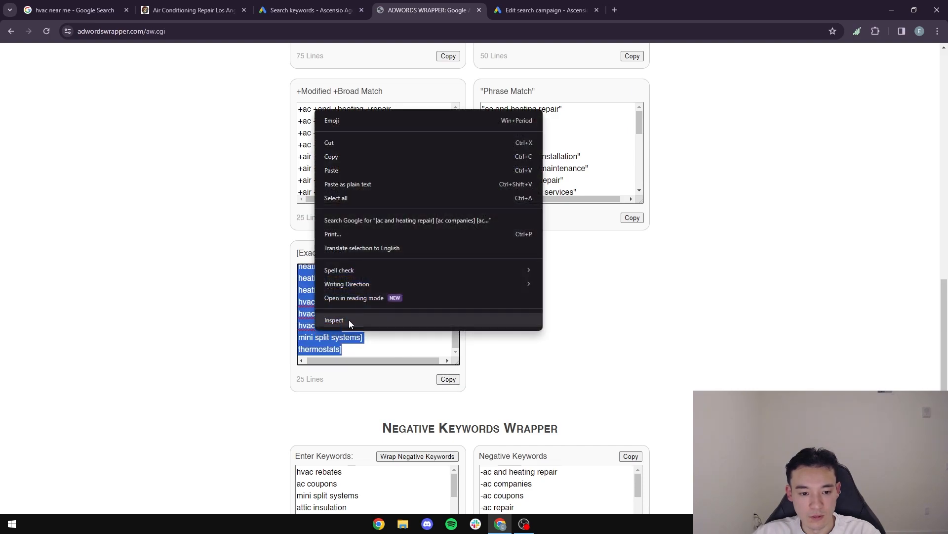
{"action": "left_click", "coordinate": [347, 154]}
Step: Clear the ad group's keywords in the Google Ads campaign editor and paste the bracketed Exact Match list in their place
{"action": "left_click", "coordinate": [541, 10]}
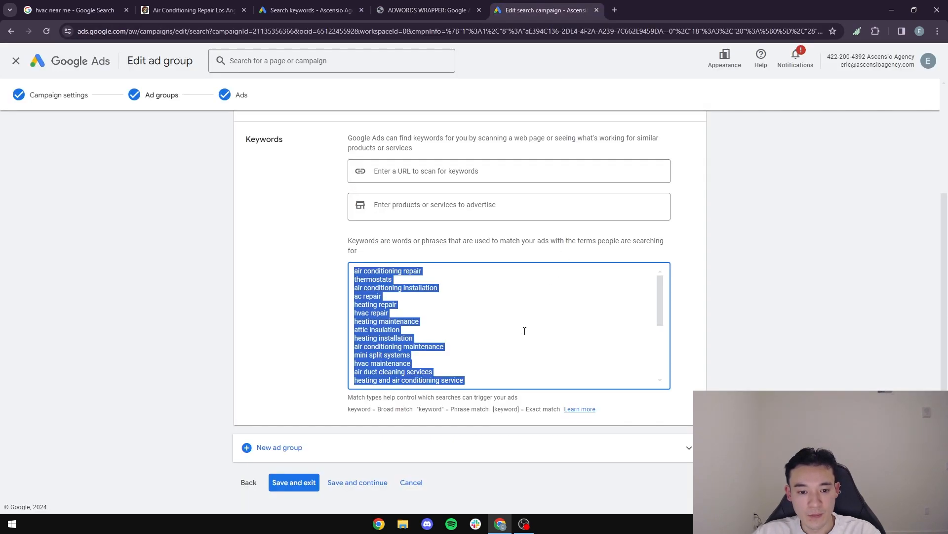
{"action": "left_click", "coordinate": [480, 381]}
{"action": "key", "text": "ctrl+a"}
{"action": "key", "text": "ctrl+v"}
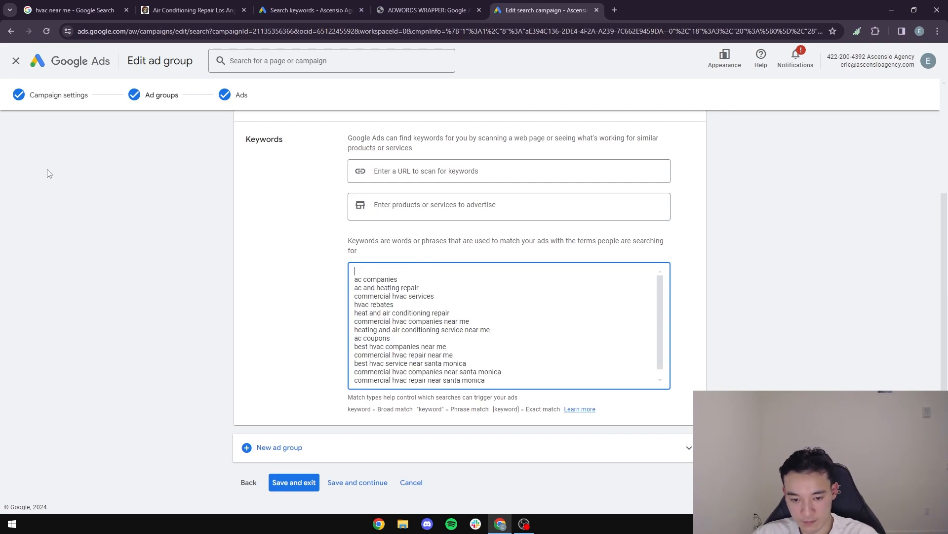
{"action": "key", "text": "ctrl+a"}
{"action": "key", "text": "ctrl+z"}
{"action": "key", "text": "ctrl+a"}
{"action": "key", "text": "BackSpace"}
{"action": "key", "text": "ctrl+v"}
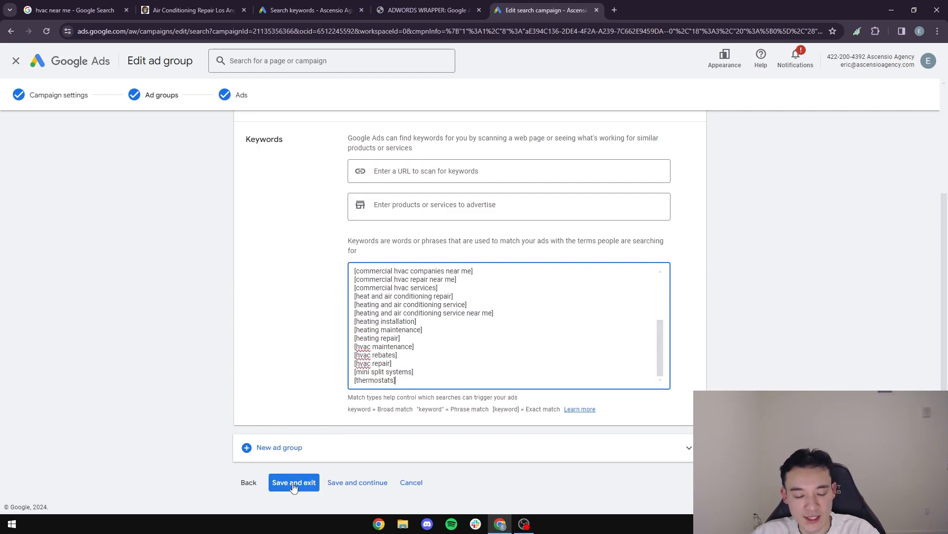
Step: Check Ad group 1's match types on the Google Ads search keywords page, then open Discover new keywords in Keyword Planner
{"action": "left_click", "coordinate": [420, 8]}
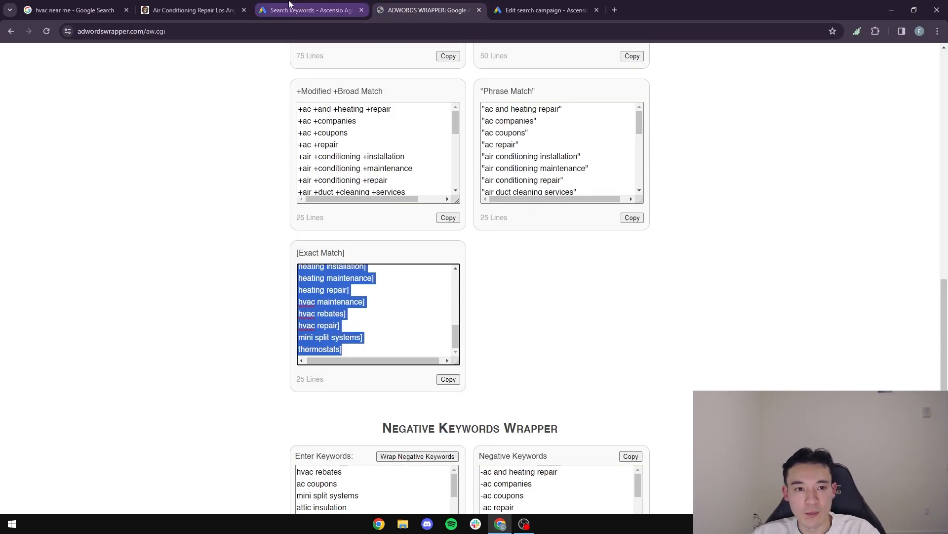
{"action": "left_click", "coordinate": [339, 10]}
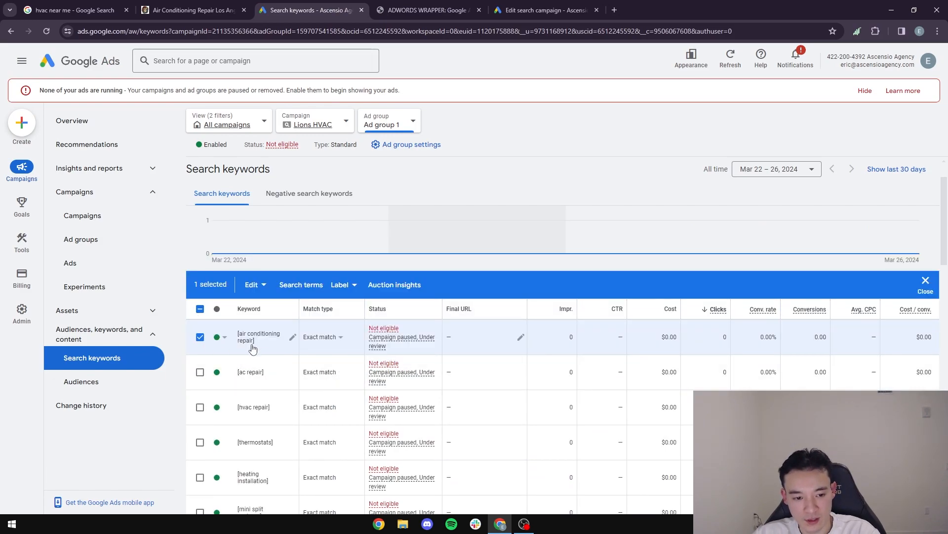
{"action": "scroll", "coordinate": [264, 390], "scroll_direction": "down", "scroll_amount": 1}
{"action": "scroll", "coordinate": [264, 392], "scroll_direction": "down", "scroll_amount": 1}
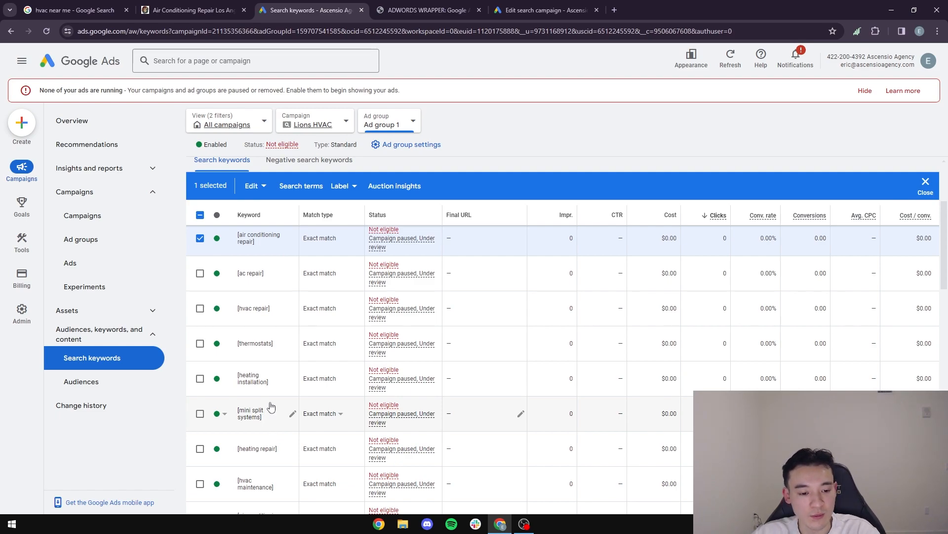
{"action": "scroll", "coordinate": [274, 346], "scroll_direction": "up", "scroll_amount": 3}
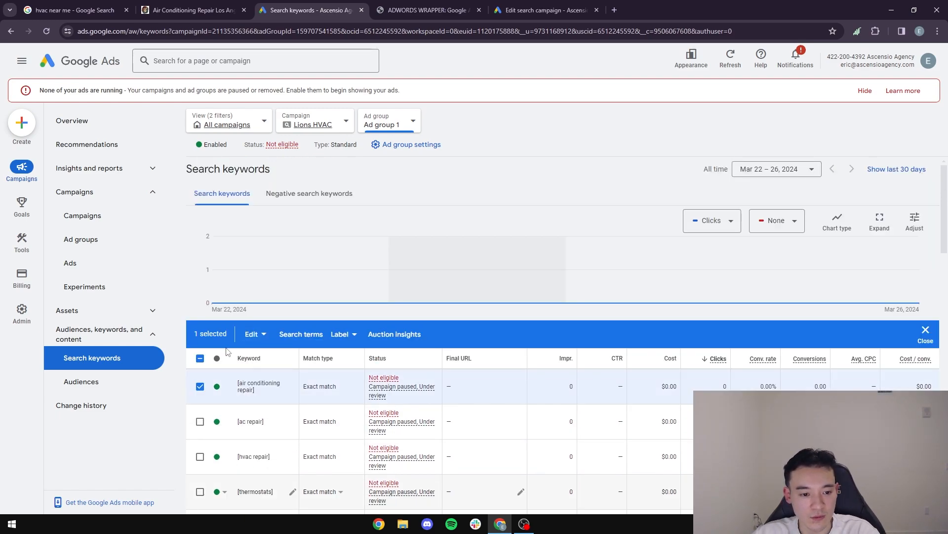
{"action": "mouse_move", "coordinate": [24, 245]}
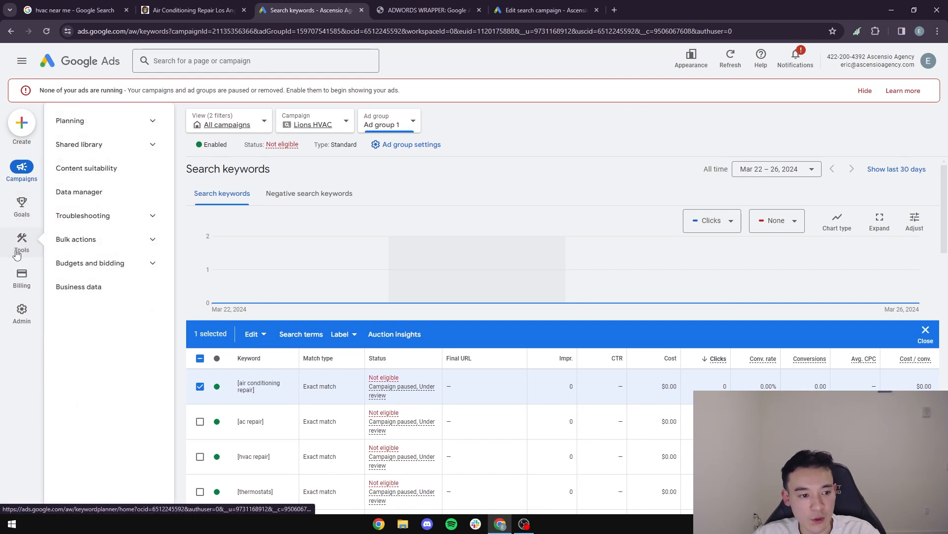
{"action": "left_click", "coordinate": [19, 252]}
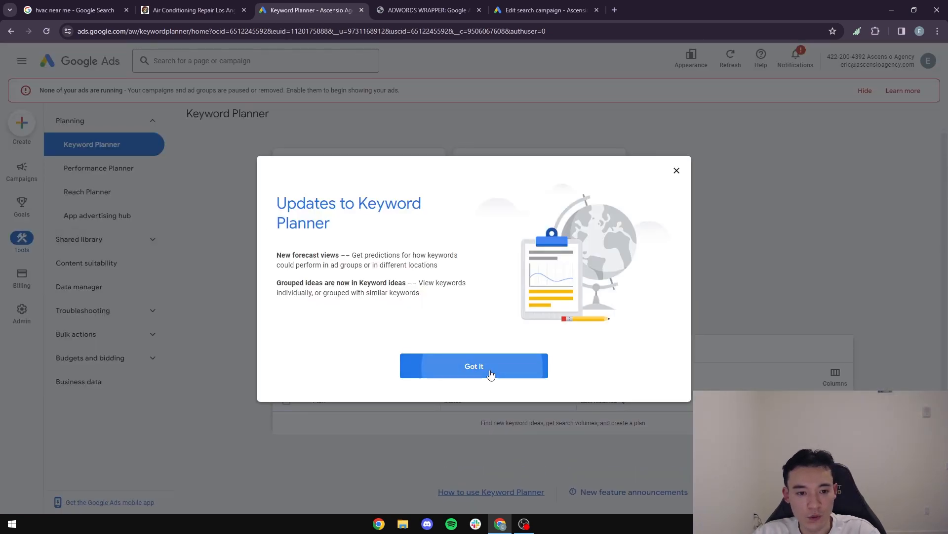
{"action": "left_click", "coordinate": [489, 371]}
{"action": "left_click", "coordinate": [390, 248]}
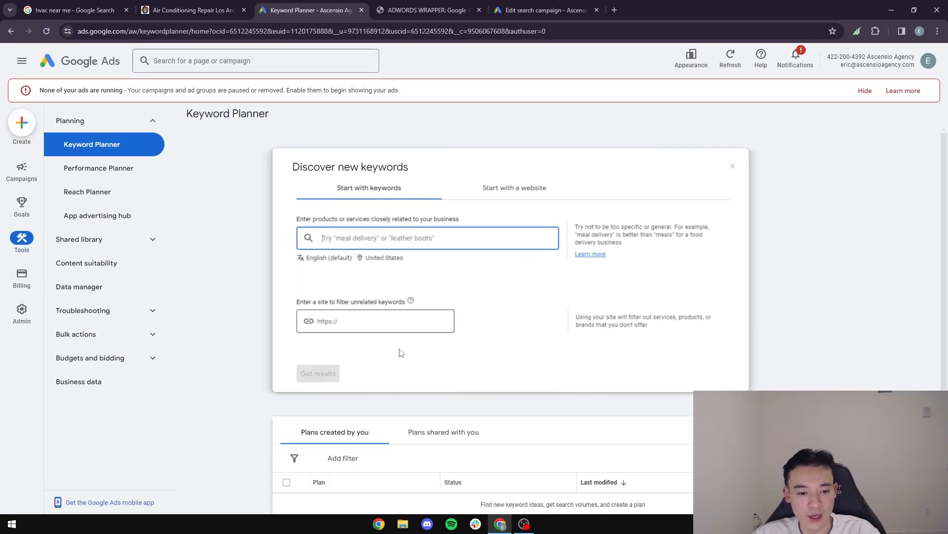
{"action": "scroll", "coordinate": [408, 375], "scroll_direction": "down", "scroll_amount": 1}
{"action": "scroll", "coordinate": [451, 377], "scroll_direction": "up", "scroll_amount": 1}
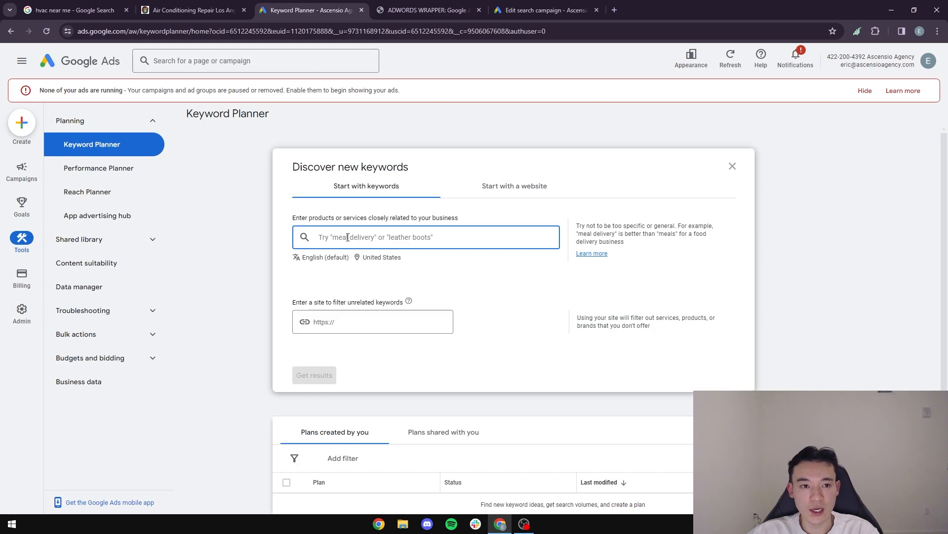
Step: Copy "Air Conditioning Repair" from the Lions HVAC website and get Keyword Planner ideas for it
{"action": "left_click", "coordinate": [193, 10]}
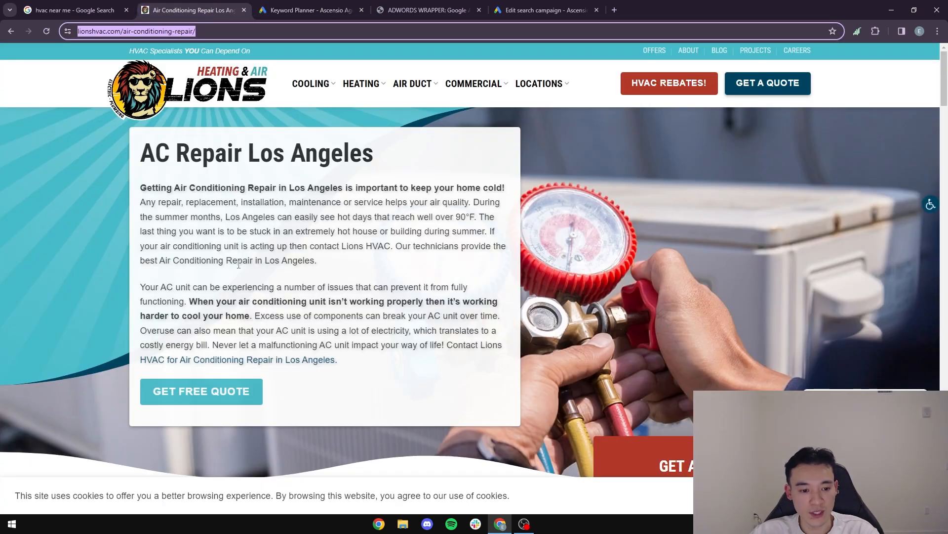
{"action": "scroll", "coordinate": [362, 198], "scroll_direction": "down", "scroll_amount": 8}
{"action": "left_click", "coordinate": [10, 32]}
{"action": "scroll", "coordinate": [329, 297], "scroll_direction": "down", "scroll_amount": 1}
{"action": "left_click_drag", "start_coordinate": [472, 233], "coordinate": [370, 230]}
{"action": "key", "text": "ctrl+c"}
{"action": "left_click", "coordinate": [312, 10]}
{"action": "key", "text": "ctrl+v"}
{"action": "left_click", "coordinate": [317, 376]}
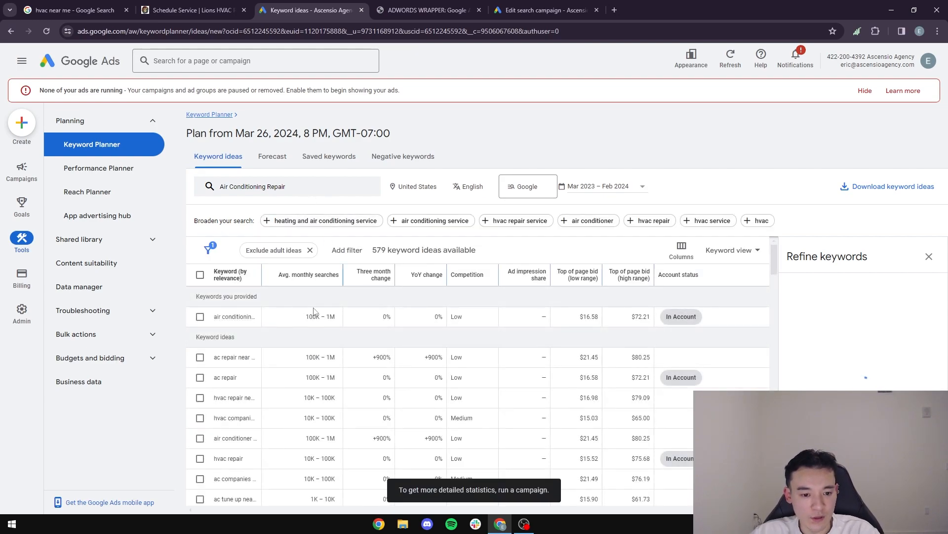
Step: Reopen the Keyword Planner search terms and enter "air conditioning repair near santa monica" as an additional keyword
{"action": "left_click", "coordinate": [320, 186]}
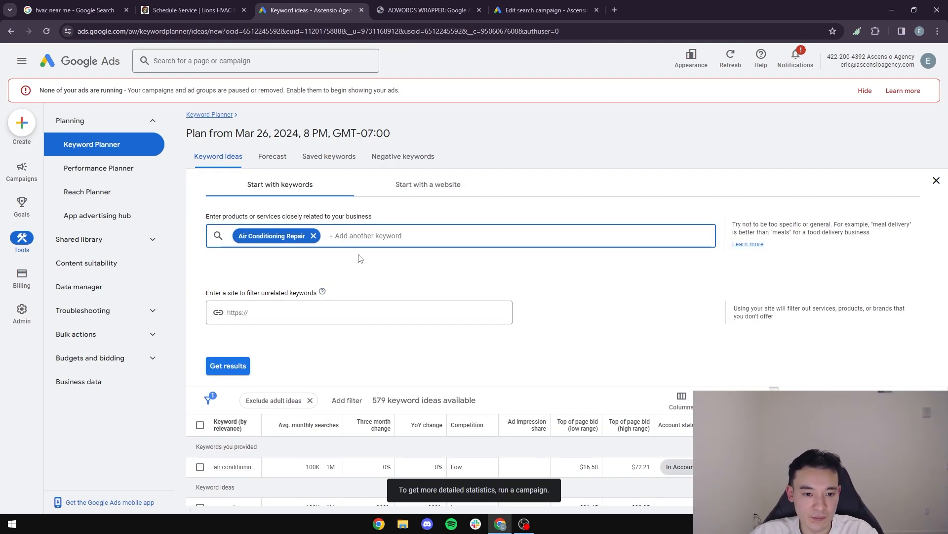
{"action": "type", "text": "air coin"}
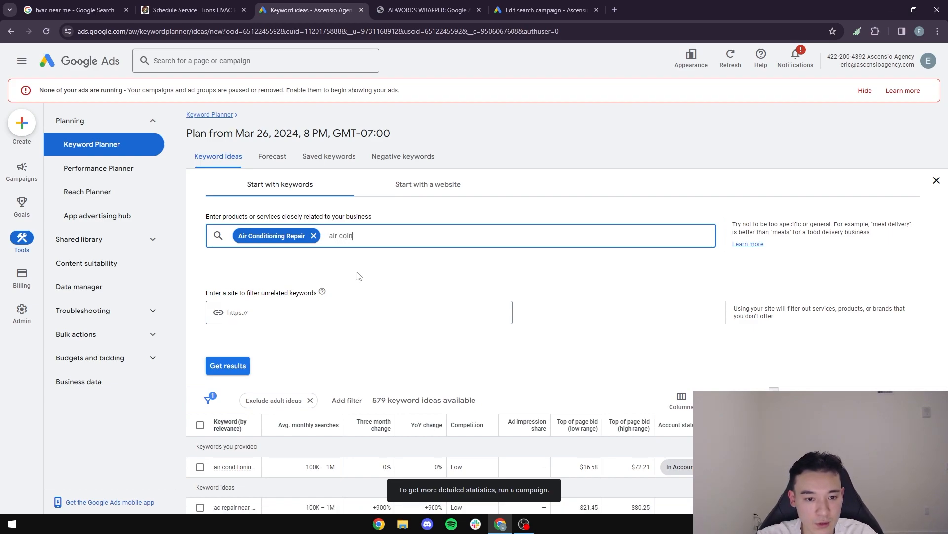
{"action": "key", "text": "BackSpace"}
{"action": "key", "text": "BackSpace"}
{"action": "type", "text": "nditioning rep"}
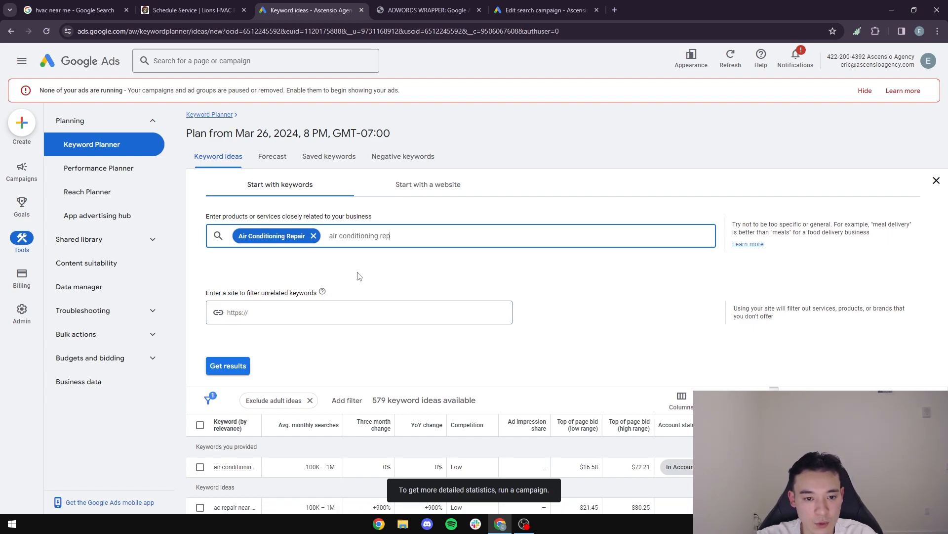
{"action": "type", "text": "ear near santa monica"}
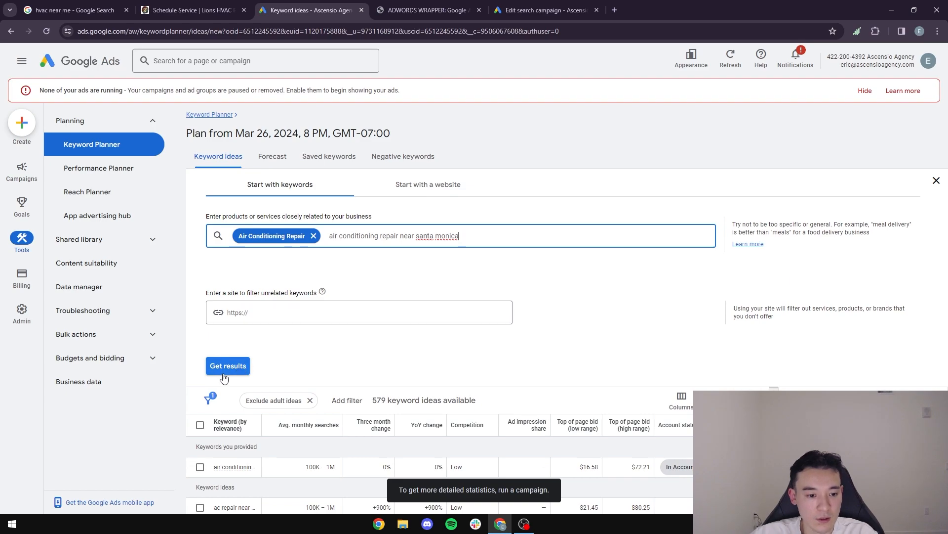
{"action": "left_click", "coordinate": [204, 15]}
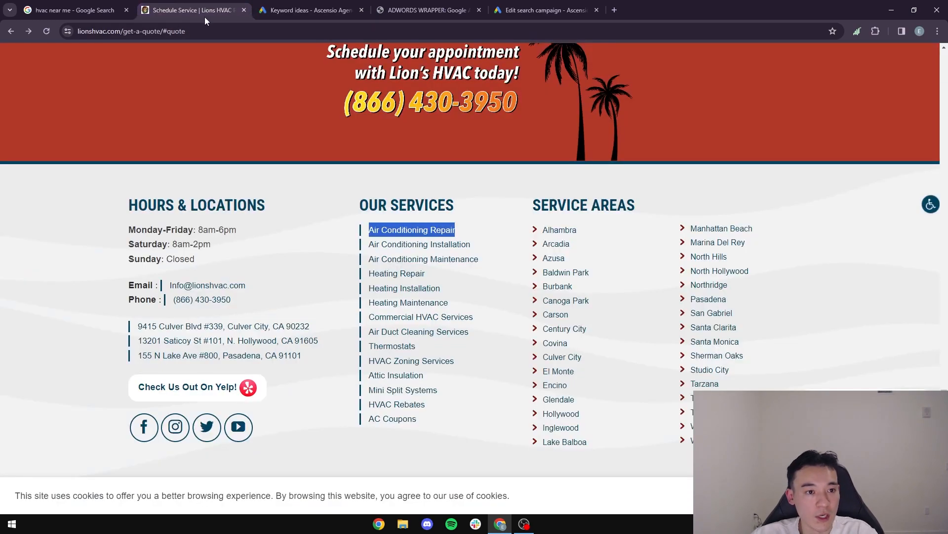
{"action": "left_click", "coordinate": [127, 32]}
{"action": "left_click", "coordinate": [299, 9]}
{"action": "left_click", "coordinate": [290, 311]}
{"action": "key", "text": "ctrl+v"}
{"action": "left_click", "coordinate": [240, 368]}
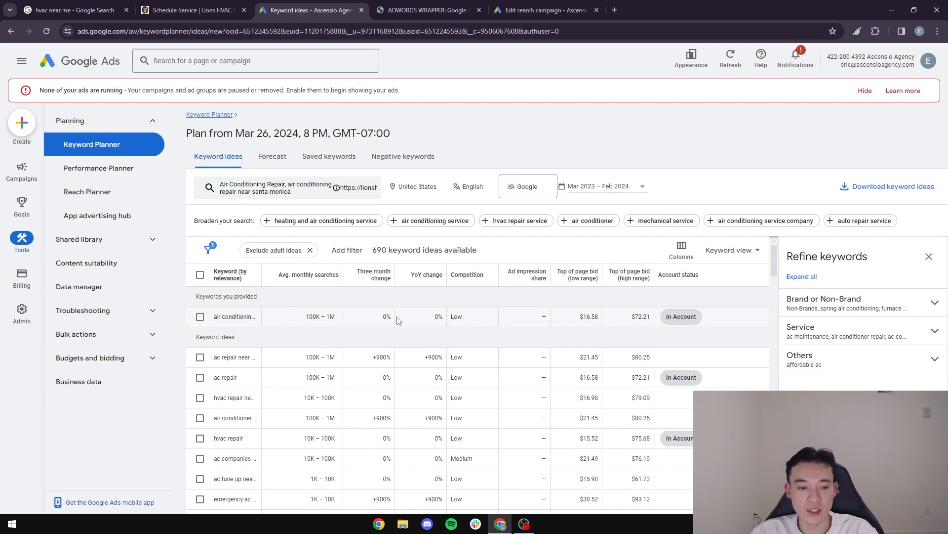
{"action": "mouse_move", "coordinate": [233, 322]}
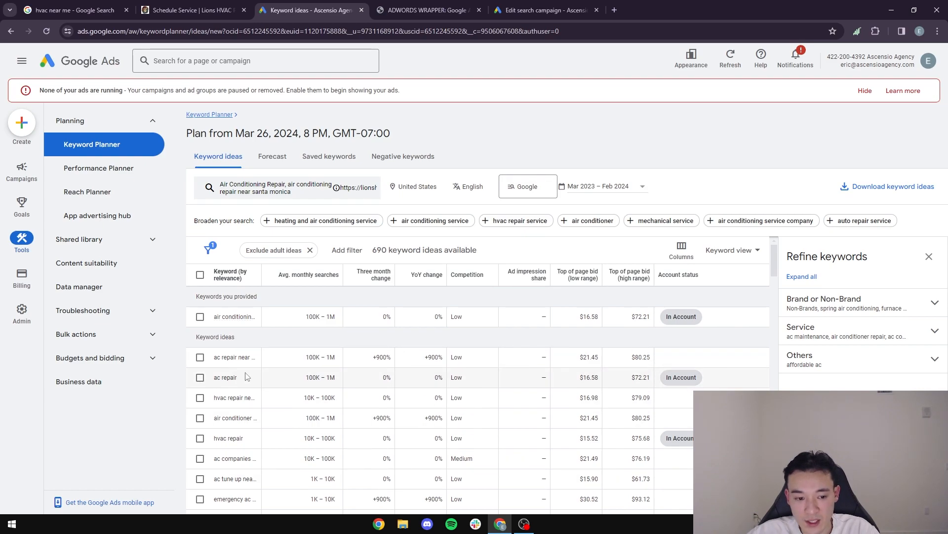
Step: Copy "mini split systems" from the ad group's keyword list in the campaign editor and add it to the Keyword Planner search
{"action": "left_click", "coordinate": [531, 5]}
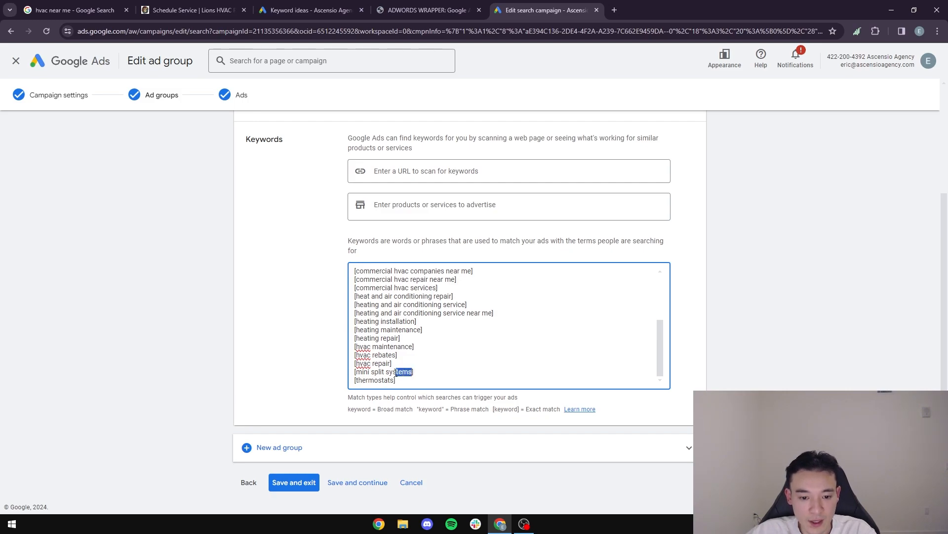
{"action": "left_click_drag", "start_coordinate": [398, 372], "coordinate": [357, 374]}
{"action": "left_click", "coordinate": [193, 10]}
{"action": "left_click", "coordinate": [306, 11]}
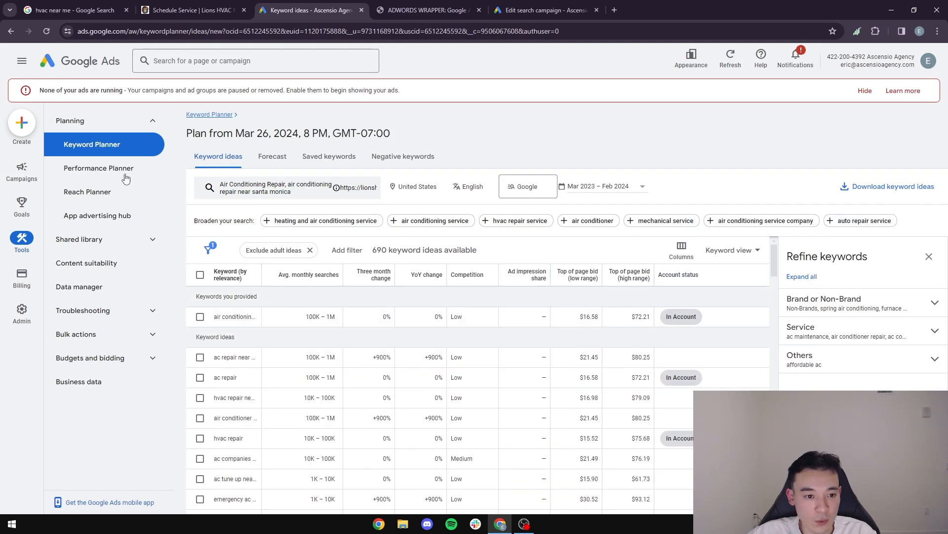
{"action": "left_click", "coordinate": [260, 194]}
{"action": "key", "text": "ctrl+v"}
Step: Copy "Air Conditioning Installation" from the Lions HVAC website's services list and add it as another Keyword Planner search term
{"action": "left_click", "coordinate": [568, 11]}
{"action": "left_click", "coordinate": [428, 10]}
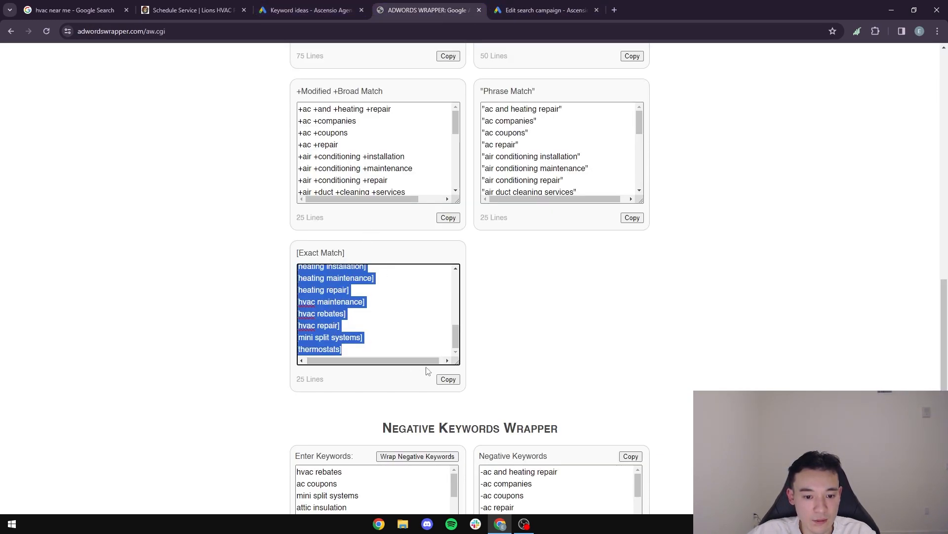
{"action": "key", "text": "ctrl+shift+Tab"}
{"action": "key", "text": "ctrl+shift+Tab"}
{"action": "left_click_drag", "start_coordinate": [489, 345], "coordinate": [373, 345]}
{"action": "left_click", "coordinate": [322, 10]}
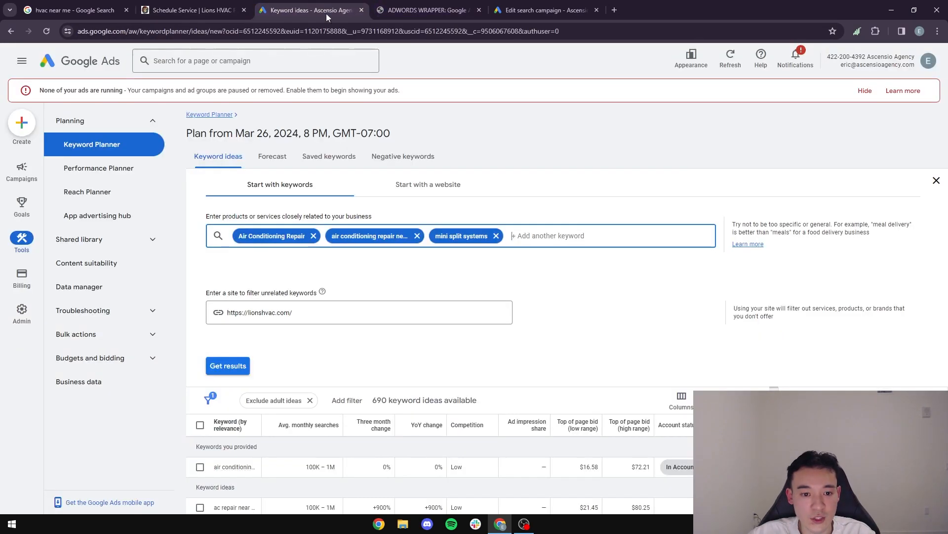
{"action": "key", "text": "ctrl+v"}
{"action": "key", "text": "Return"}
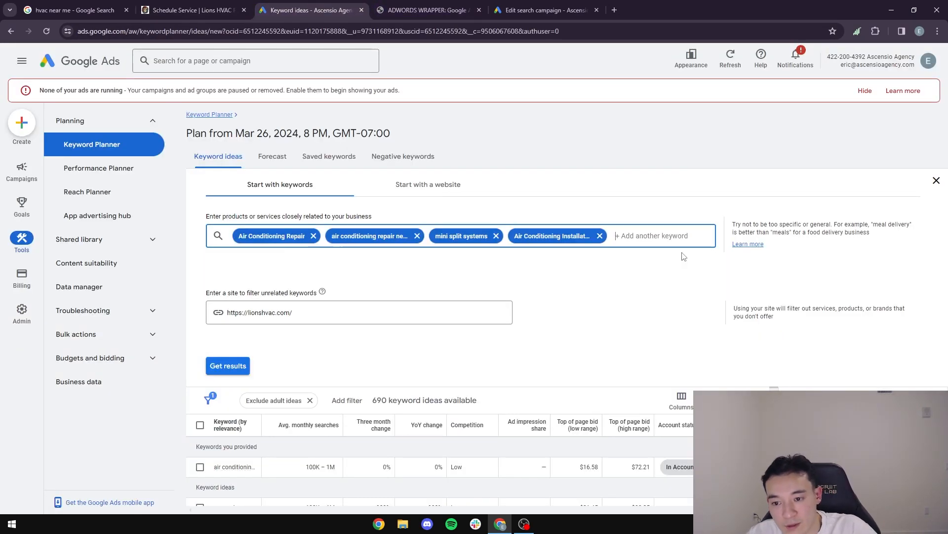
Step: Get Keyword Planner results for the expanded keyword set and review the ideas with their search volumes, competition and bids
{"action": "left_click", "coordinate": [228, 365]}
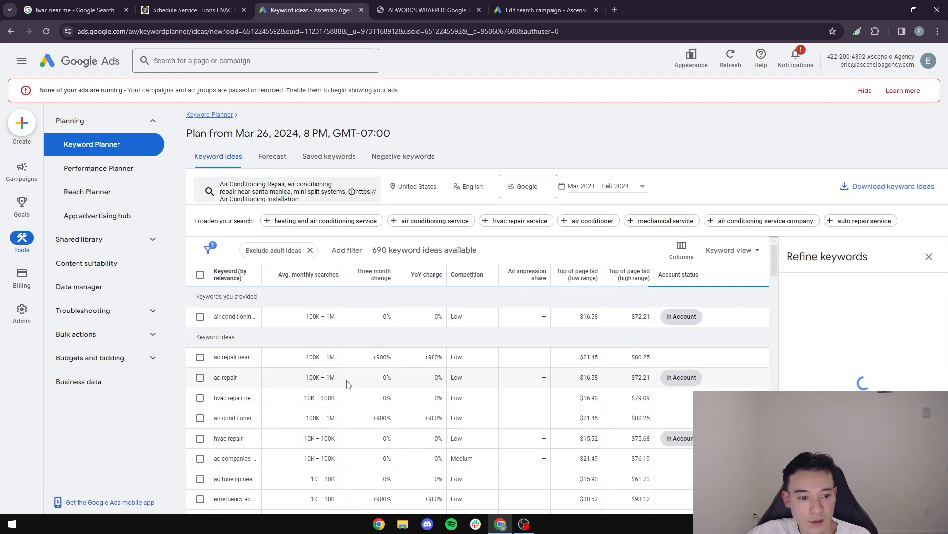
{"action": "scroll", "coordinate": [307, 385], "scroll_direction": "down", "scroll_amount": 1}
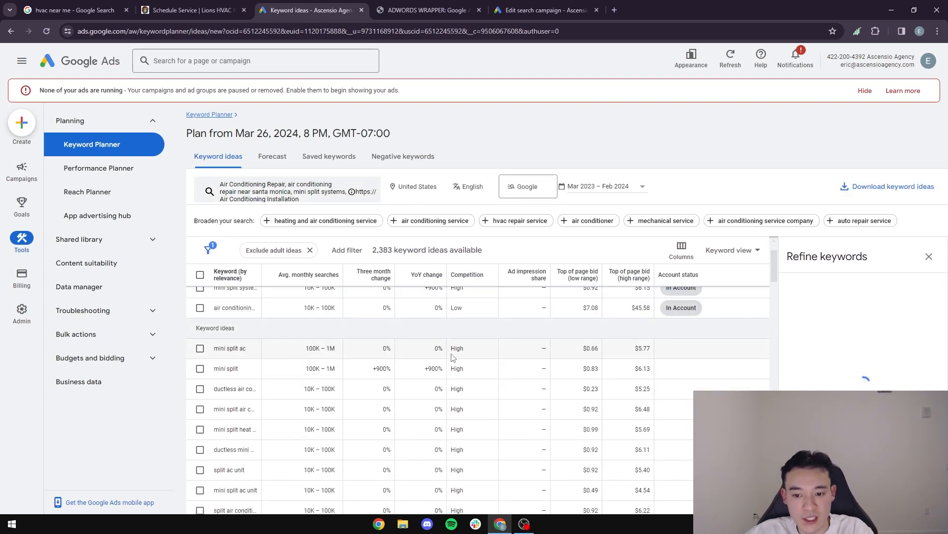
{"action": "scroll", "coordinate": [471, 357], "scroll_direction": "up", "scroll_amount": 1}
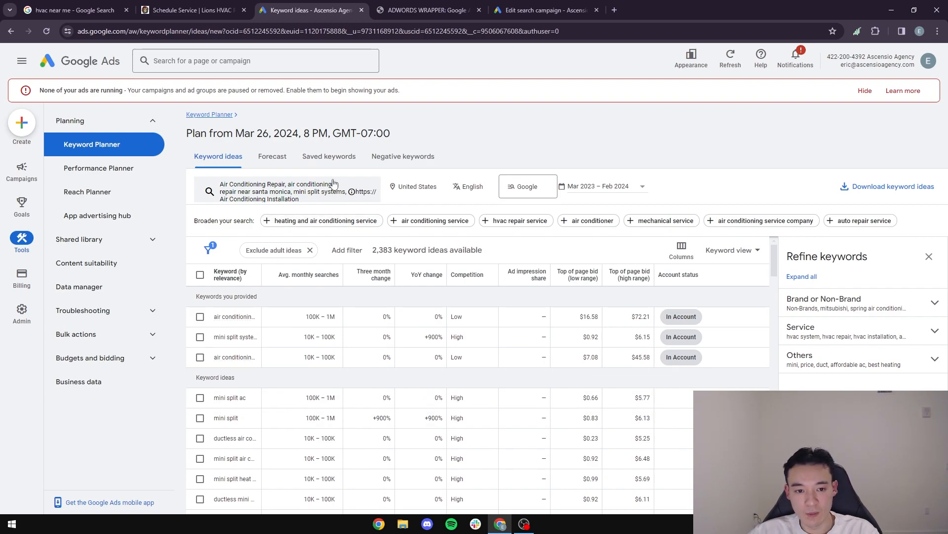
{"action": "scroll", "coordinate": [275, 414], "scroll_direction": "down", "scroll_amount": 6}
{"action": "scroll", "coordinate": [277, 419], "scroll_direction": "up", "scroll_amount": 6}
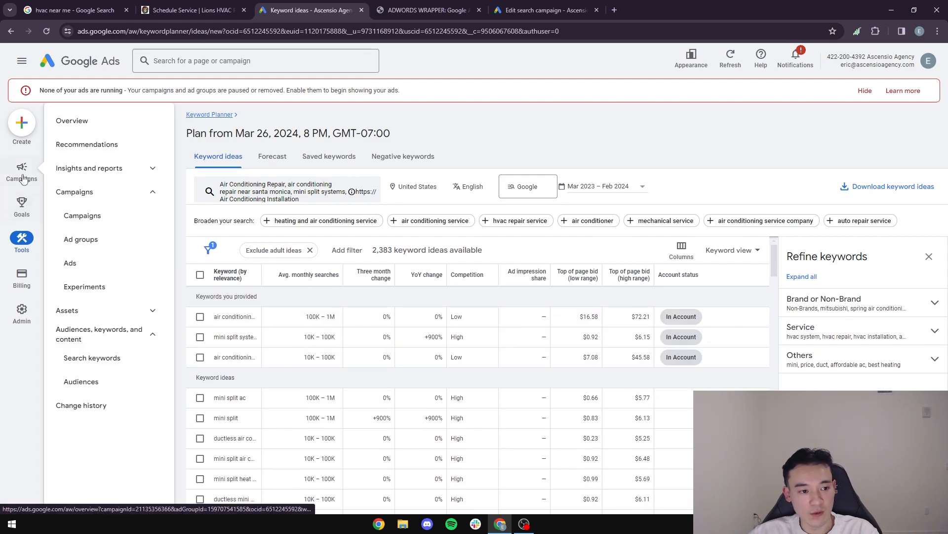
Step: Leave Keyword Planner for the campaign overview, dismiss the tip, and review the search keywords of Ad group 1
{"action": "left_click", "coordinate": [21, 169]}
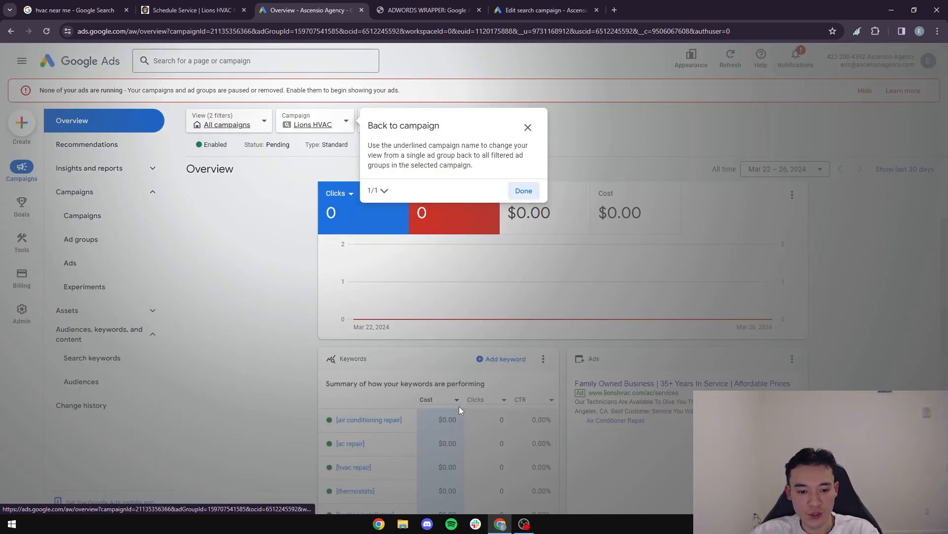
{"action": "left_click", "coordinate": [513, 192]}
{"action": "left_click", "coordinate": [526, 309]}
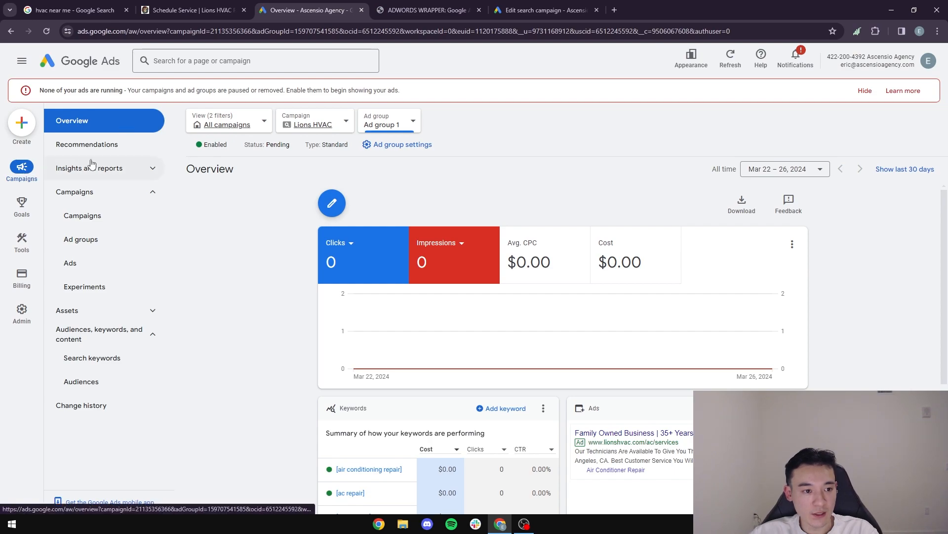
{"action": "left_click", "coordinate": [90, 220]}
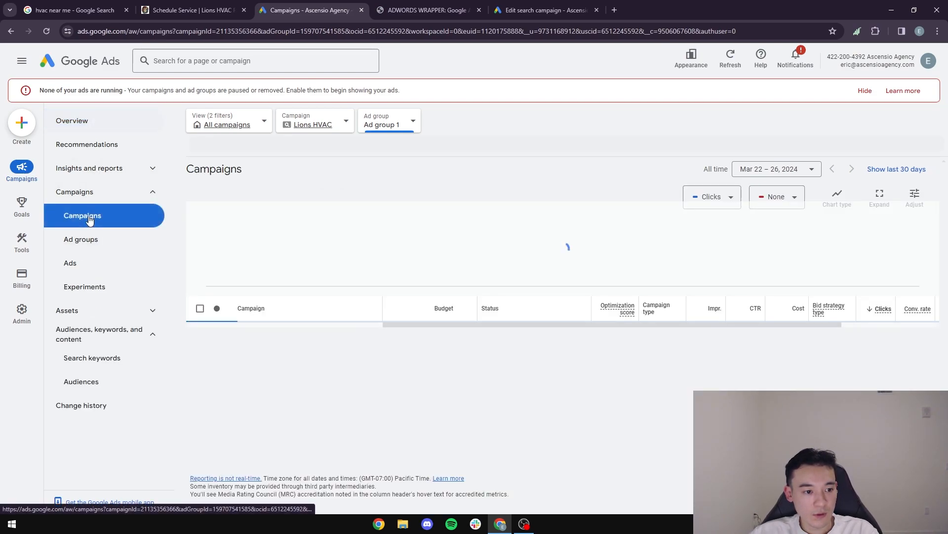
{"action": "left_click", "coordinate": [86, 242]}
{"action": "scroll", "coordinate": [201, 341], "scroll_direction": "down", "scroll_amount": 1}
{"action": "left_click", "coordinate": [254, 430]}
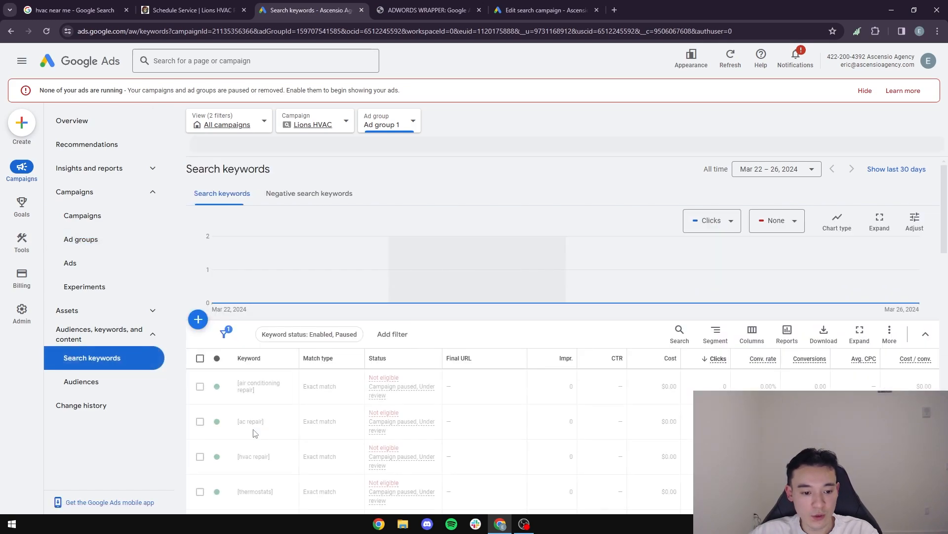
{"action": "scroll", "coordinate": [300, 382], "scroll_direction": "down", "scroll_amount": 5}
{"action": "scroll", "coordinate": [300, 382], "scroll_direction": "down", "scroll_amount": 3}
{"action": "scroll", "coordinate": [281, 390], "scroll_direction": "up", "scroll_amount": 8}
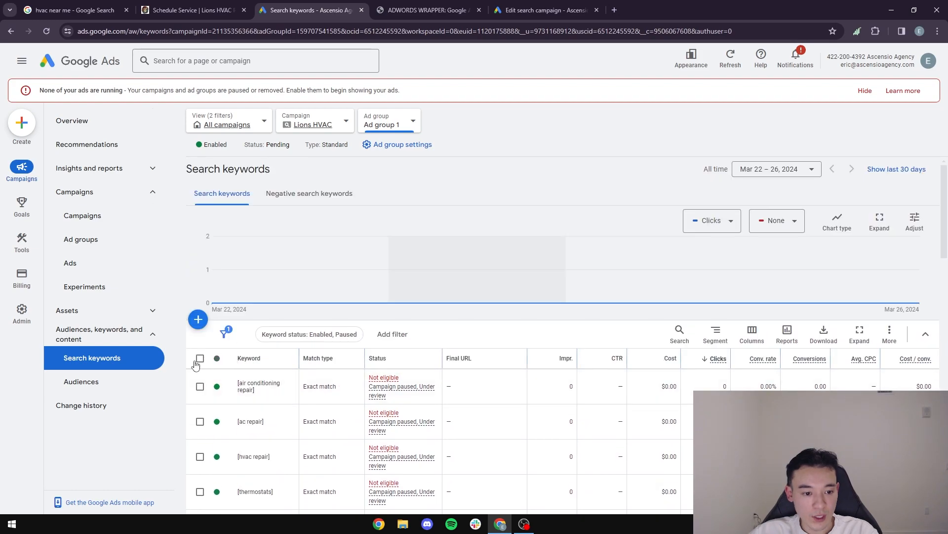
Step: Add "mini split" as a broad match keyword to Ad group 1, also entering it as the product for keyword ideas, and save
{"action": "left_click", "coordinate": [198, 319]}
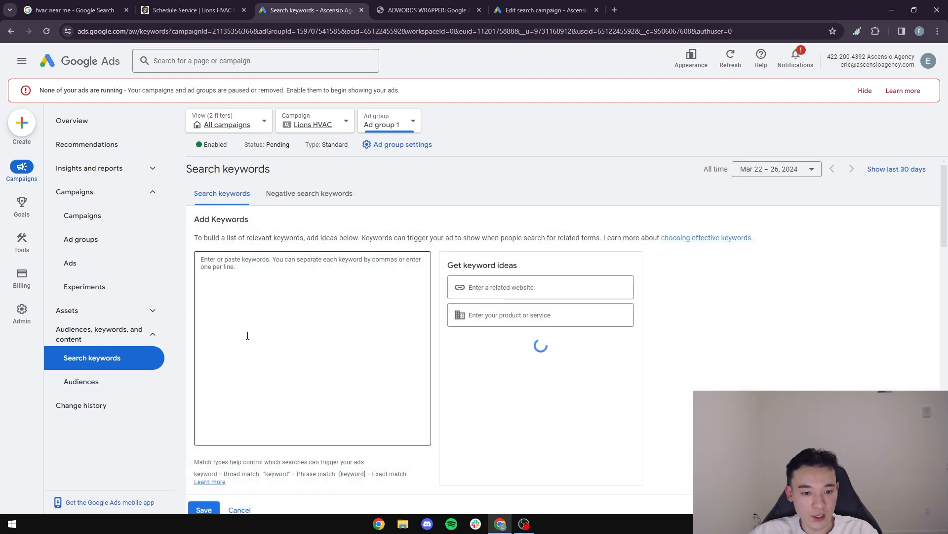
{"action": "left_click", "coordinate": [291, 283]}
{"action": "scroll", "coordinate": [277, 292], "scroll_direction": "down", "scroll_amount": 2}
{"action": "scroll", "coordinate": [274, 251], "scroll_direction": "up", "scroll_amount": 2}
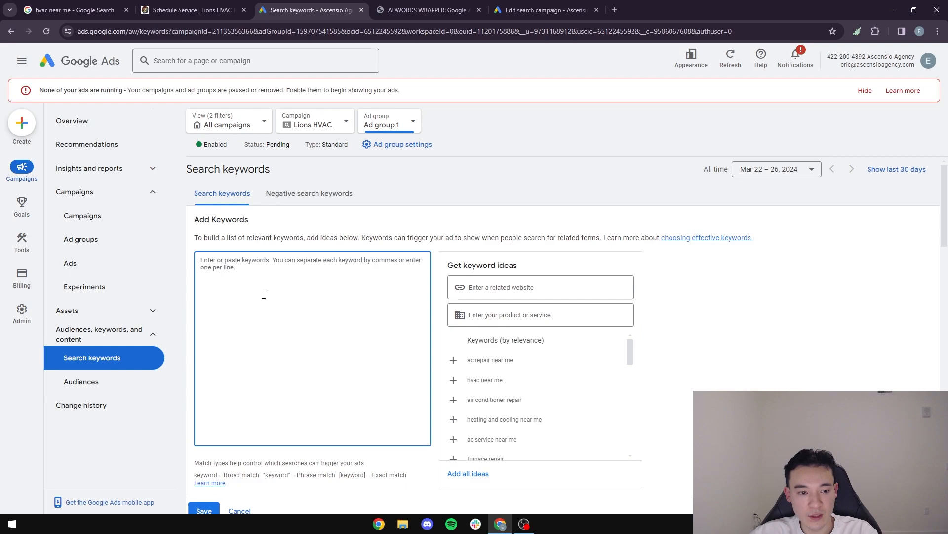
{"action": "type", "text": "mini s"}
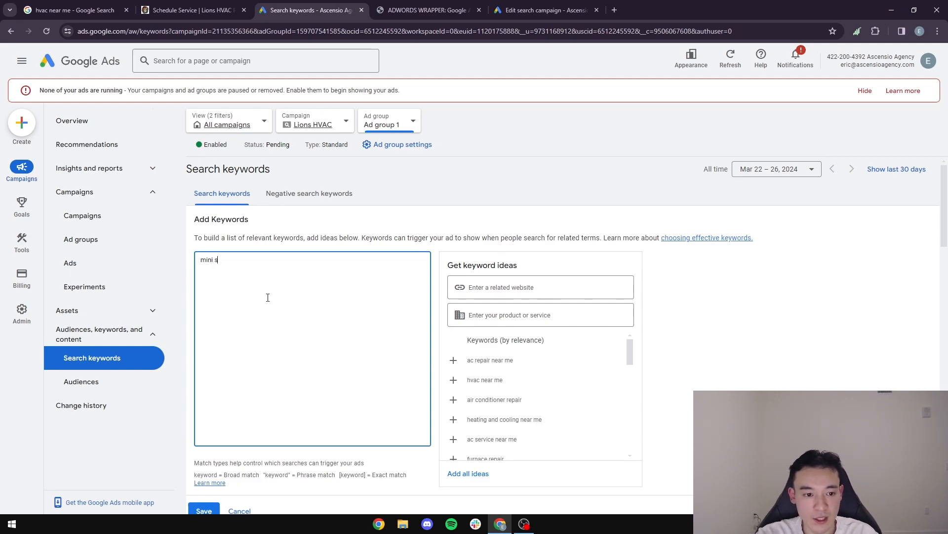
{"action": "left_click", "coordinate": [526, 315]}
{"action": "type", "text": "mini split"}
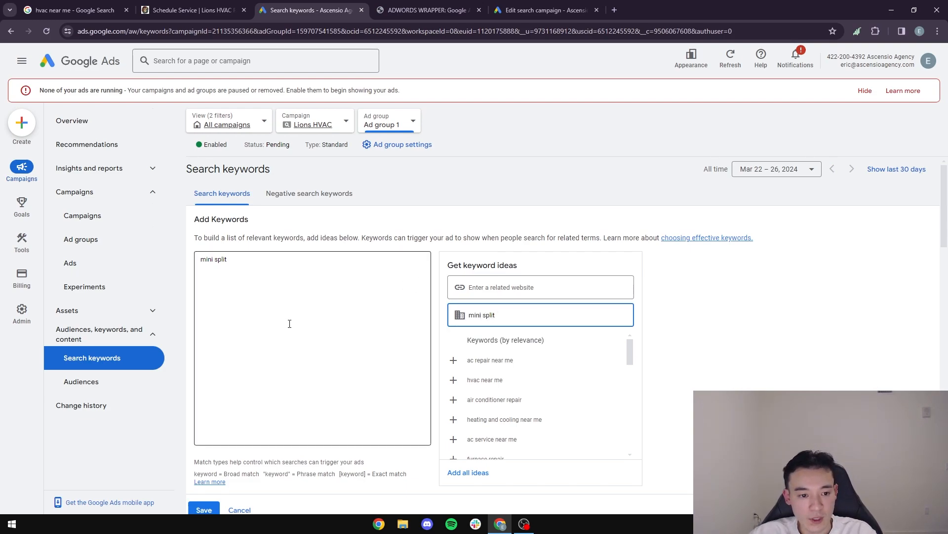
{"action": "scroll", "coordinate": [267, 346], "scroll_direction": "down", "scroll_amount": 2}
{"action": "left_click", "coordinate": [204, 411]}
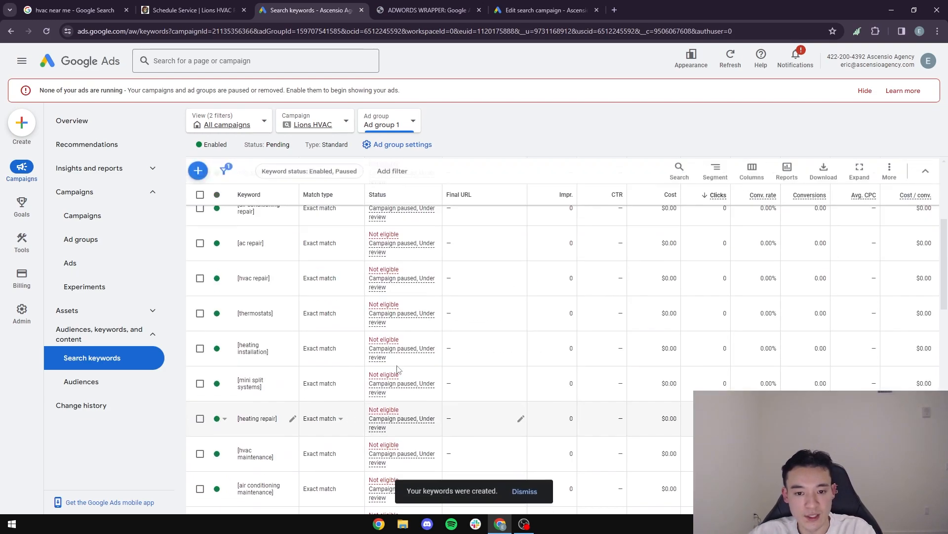
Step: Change the match type of the "mini split" keyword to Exact match without keeping the original, and apply it
{"action": "scroll", "coordinate": [295, 390], "scroll_direction": "down", "scroll_amount": 5}
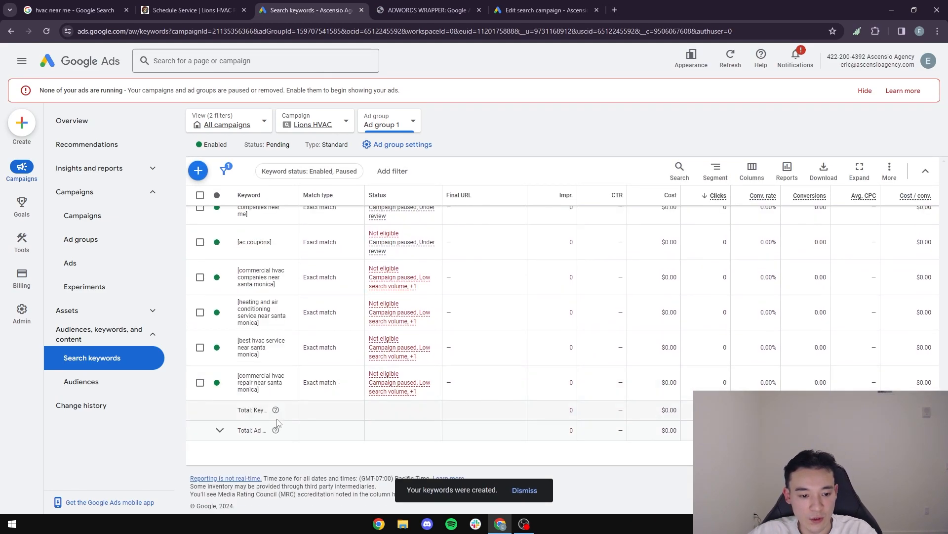
{"action": "scroll", "coordinate": [221, 433], "scroll_direction": "up", "scroll_amount": 10}
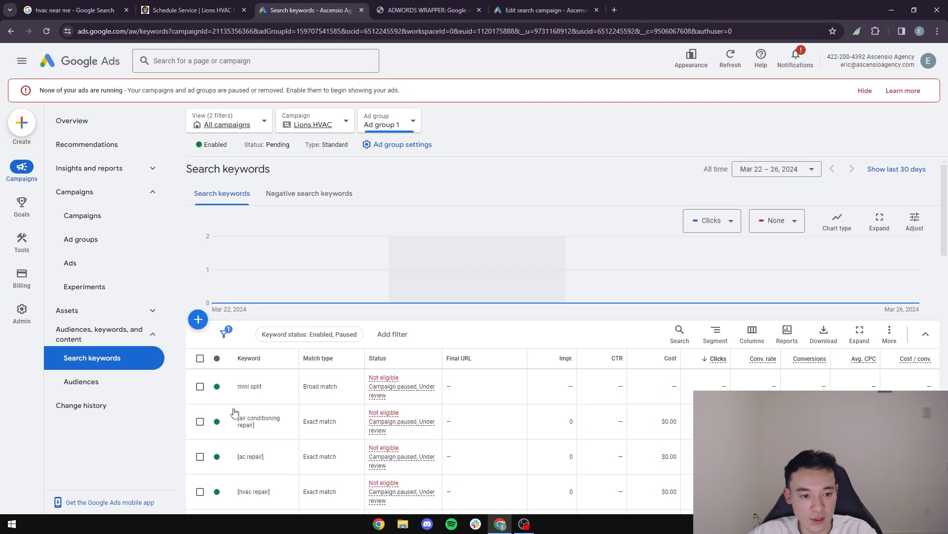
{"action": "left_click", "coordinate": [200, 386]}
{"action": "left_click", "coordinate": [251, 335]}
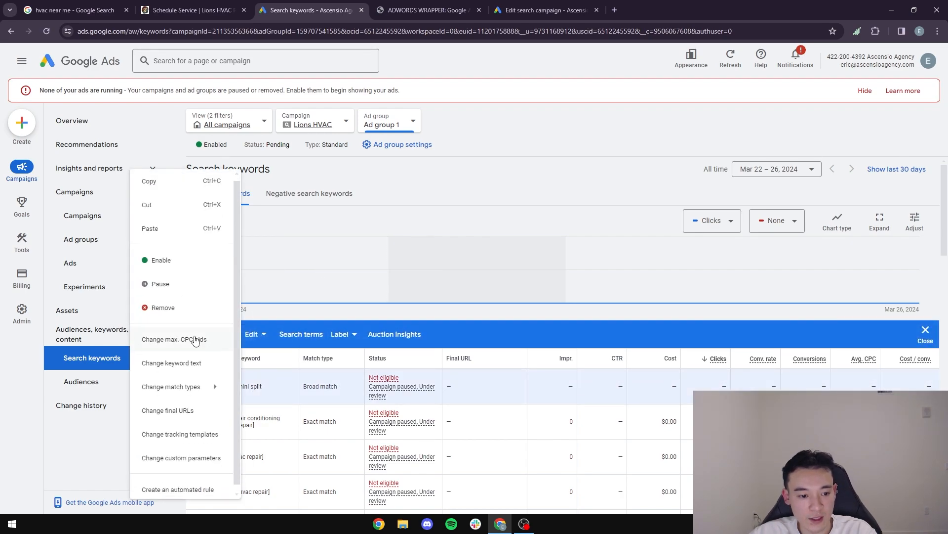
{"action": "mouse_move", "coordinate": [212, 389]}
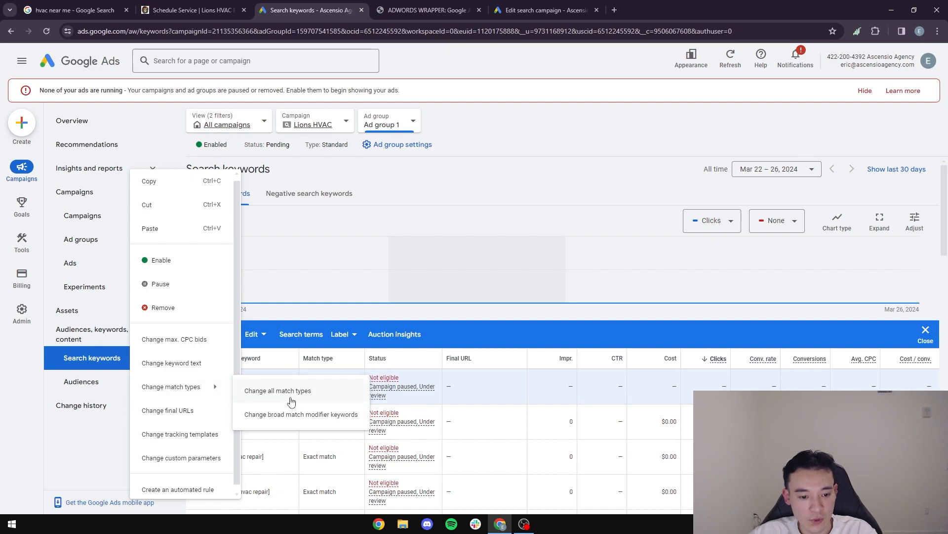
{"action": "left_click", "coordinate": [276, 398]}
{"action": "left_click", "coordinate": [253, 256]}
{"action": "left_click", "coordinate": [242, 281]}
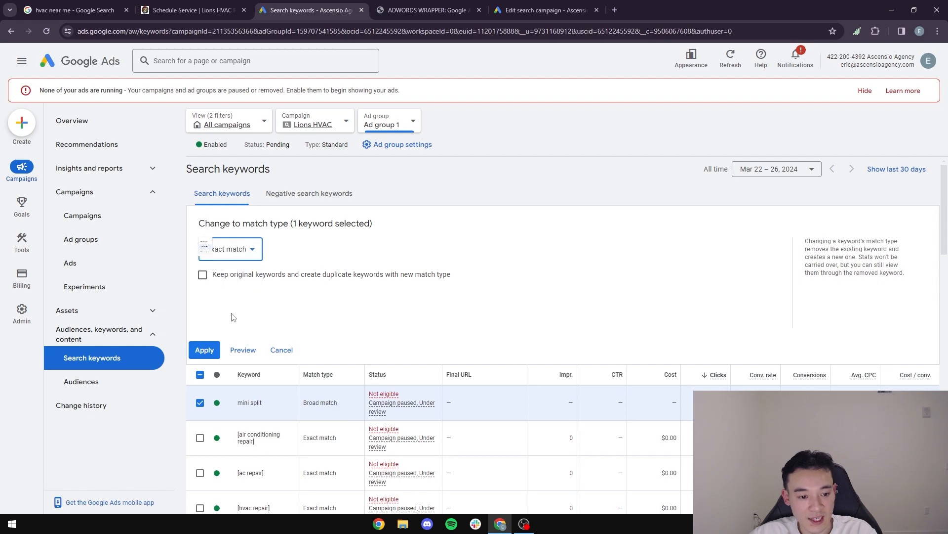
{"action": "left_click", "coordinate": [202, 351]}
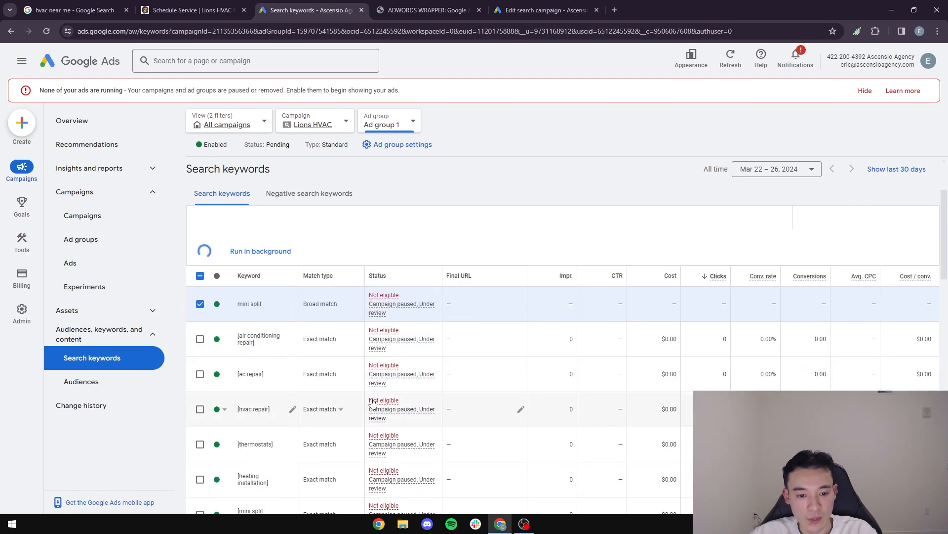
{"action": "scroll", "coordinate": [468, 341], "scroll_direction": "down", "scroll_amount": 3}
{"action": "scroll", "coordinate": [389, 365], "scroll_direction": "up", "scroll_amount": 3}
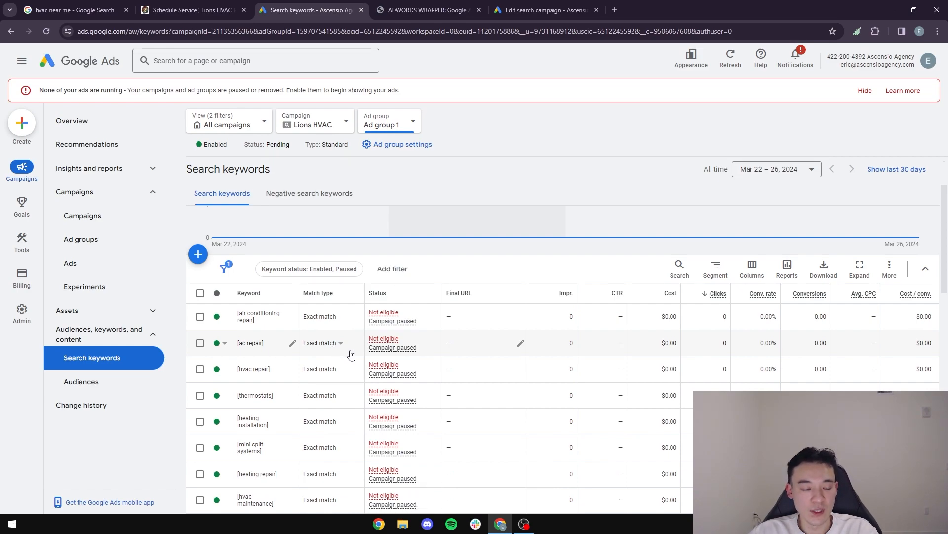
Step: Search Google for "plumbing santa monica" and open the Rooter Hero Plumbing organic result for Santa Monica
{"action": "left_click", "coordinate": [74, 10]}
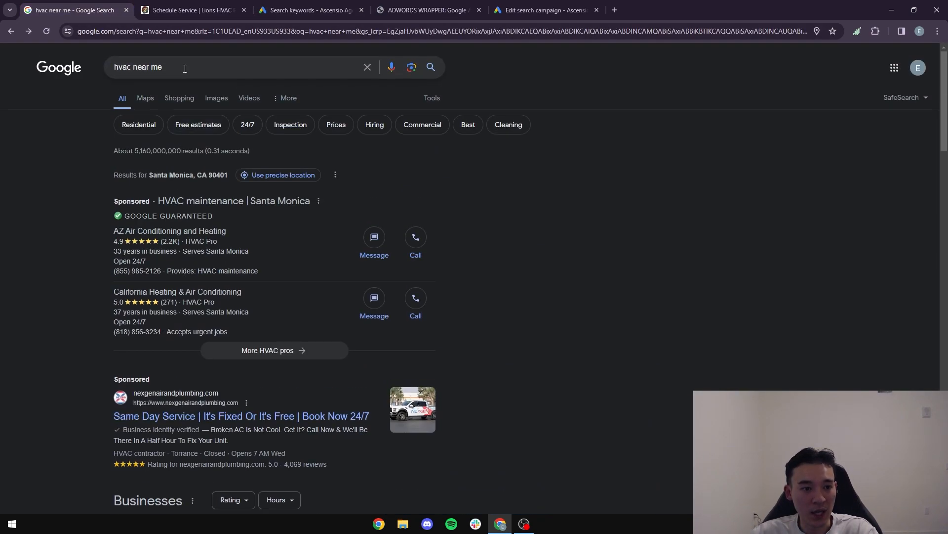
{"action": "triple_click", "coordinate": [184, 69]}
{"action": "type", "text": "plumbing"}
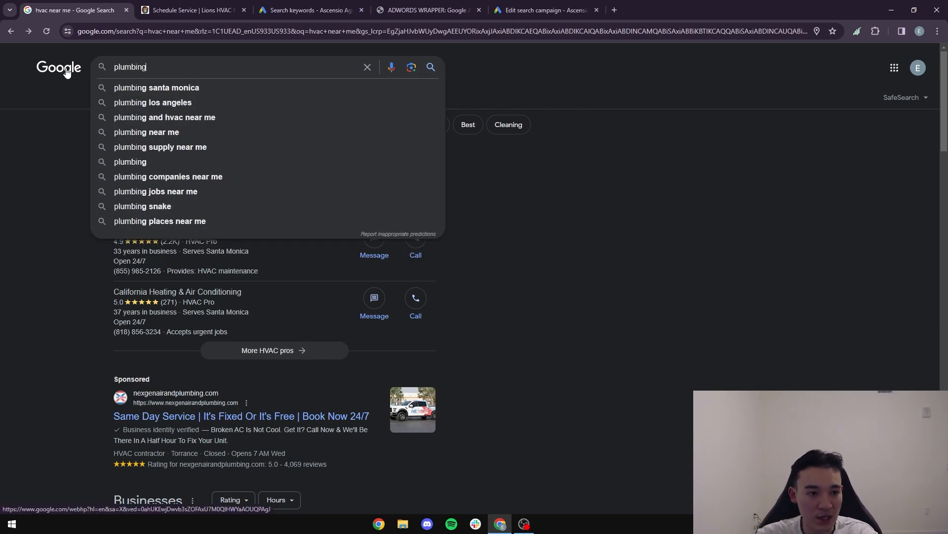
{"action": "type", "text": " santa monica"}
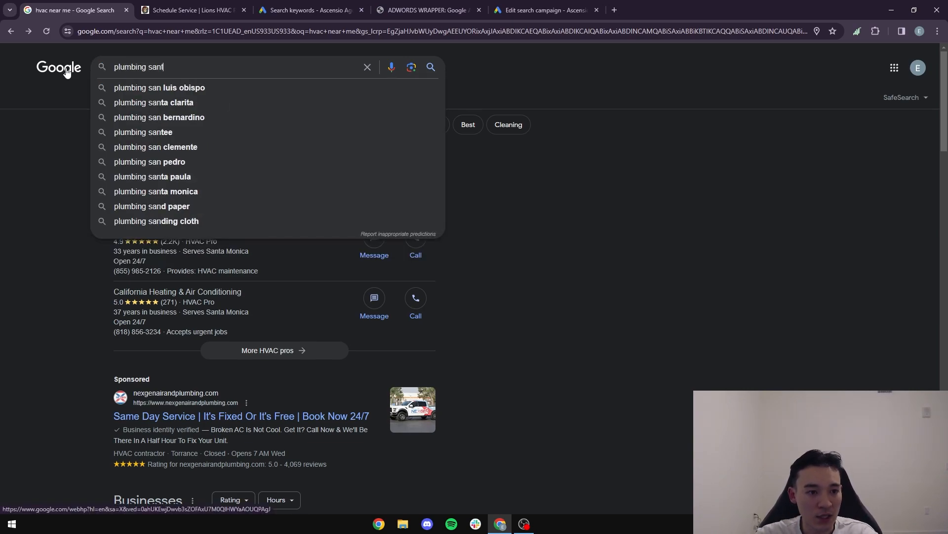
{"action": "key", "text": "Return"}
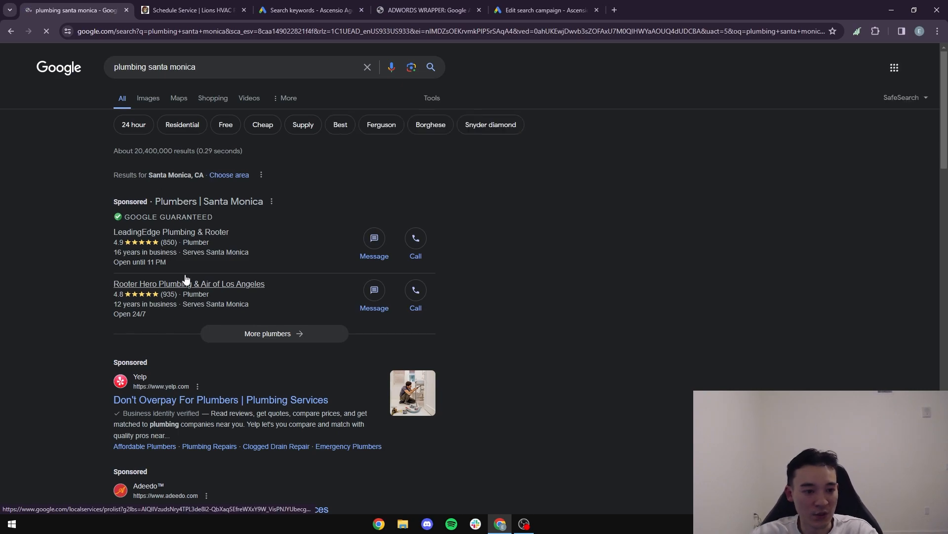
{"action": "scroll", "coordinate": [188, 267], "scroll_direction": "down", "scroll_amount": 5}
{"action": "scroll", "coordinate": [183, 267], "scroll_direction": "down", "scroll_amount": 6}
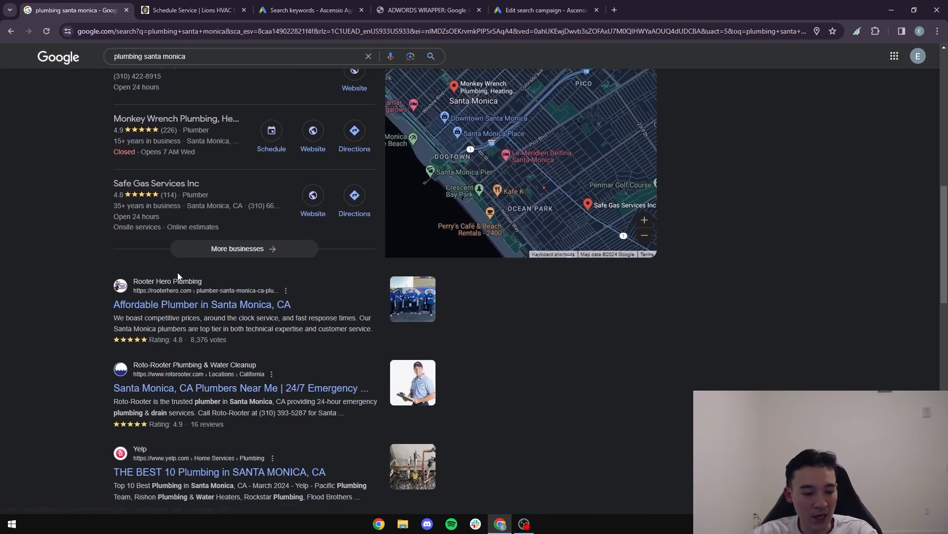
{"action": "left_click", "coordinate": [193, 303]}
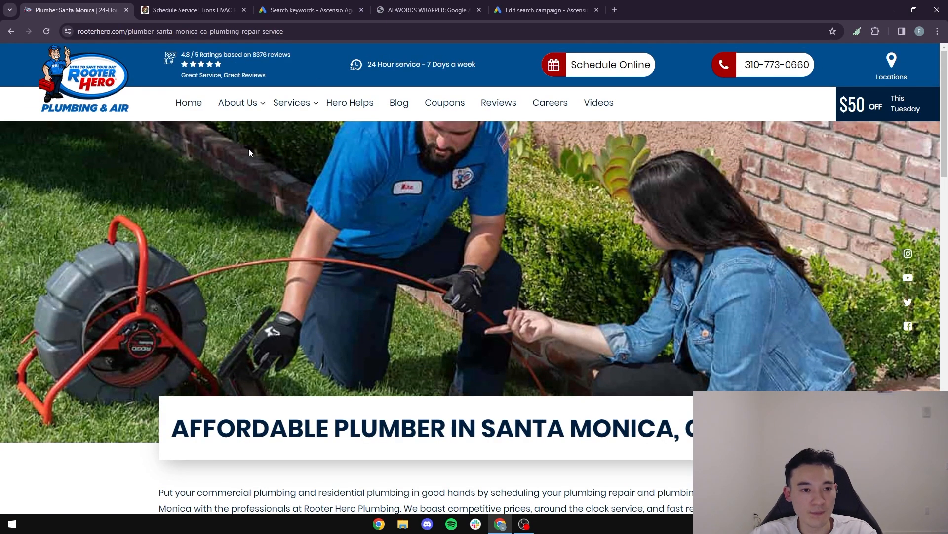
Step: In the campaign editor, clear all keywords from the keyword box of Ad group 1
{"action": "left_click", "coordinate": [544, 9]}
{"action": "left_click_drag", "start_coordinate": [438, 381], "coordinate": [282, 248]}
{"action": "key", "text": "BackSpace"}
{"action": "scroll", "coordinate": [321, 307], "scroll_direction": "up", "scroll_amount": 3}
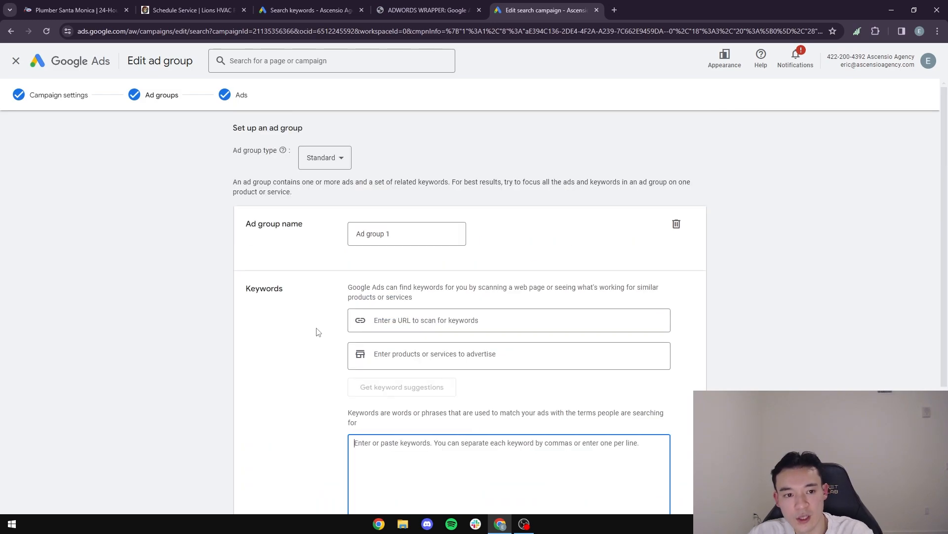
Step: Compare the services listed on the Lions HVAC and Rooter Hero websites, and return to the keyword box of Ad group 1
{"action": "left_click", "coordinate": [193, 10]}
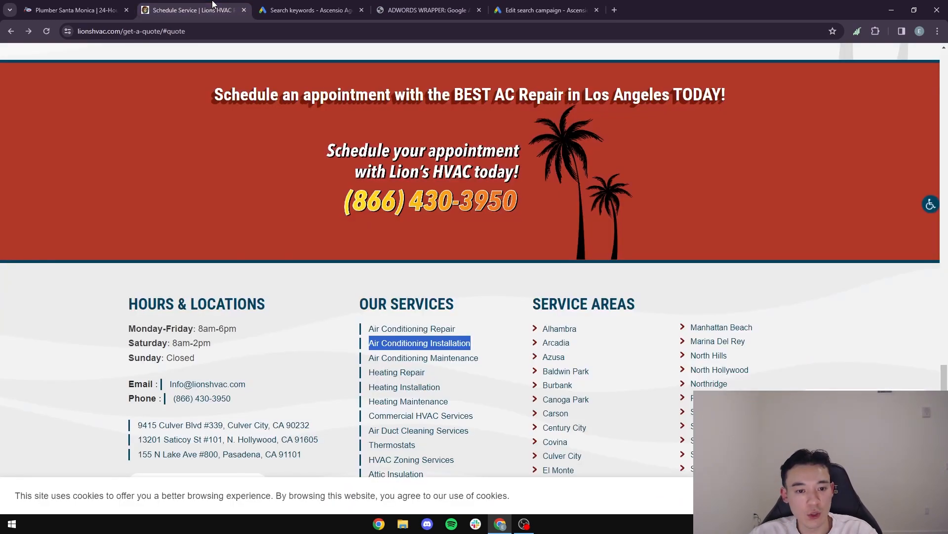
{"action": "left_click", "coordinate": [74, 10]}
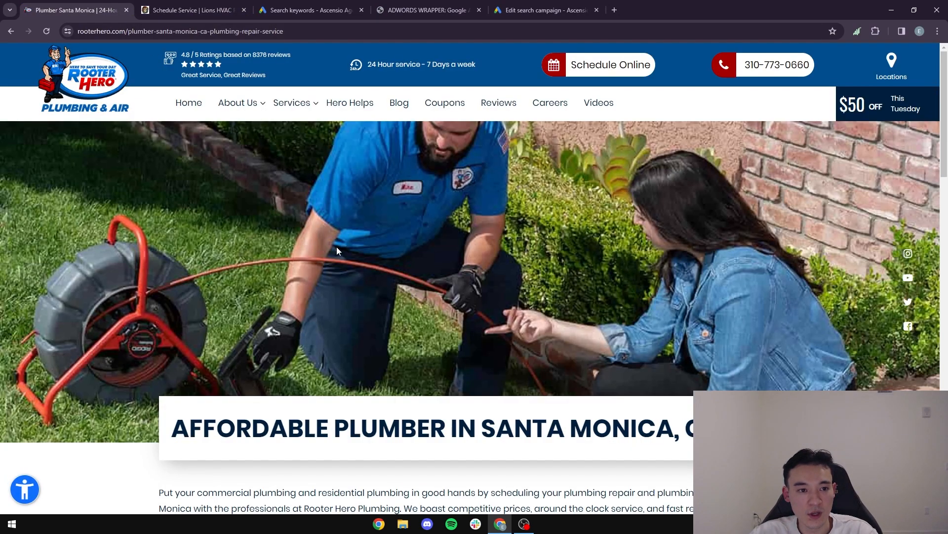
{"action": "mouse_move", "coordinate": [294, 102]}
{"action": "mouse_move", "coordinate": [207, 151]}
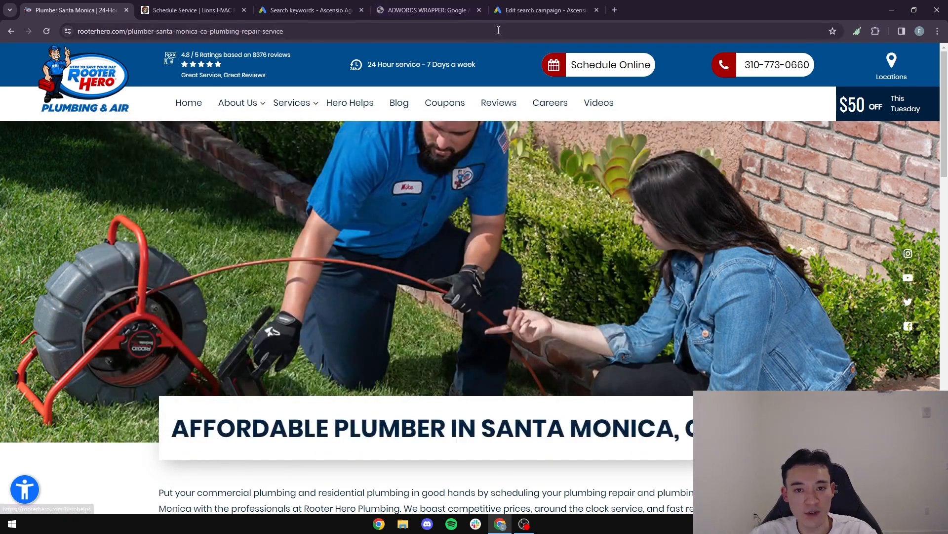
{"action": "left_click", "coordinate": [531, 11]}
{"action": "scroll", "coordinate": [397, 421], "scroll_direction": "down", "scroll_amount": 2}
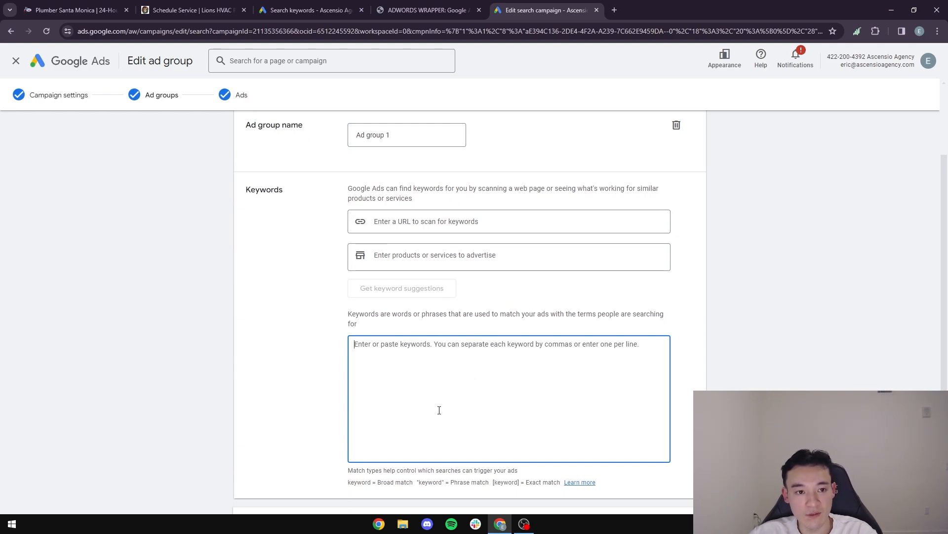
Step: Open Keyword Planner, start discovering new keywords from keywords, and go to the site filter for unrelated keywords
{"action": "left_click", "coordinate": [311, 10]}
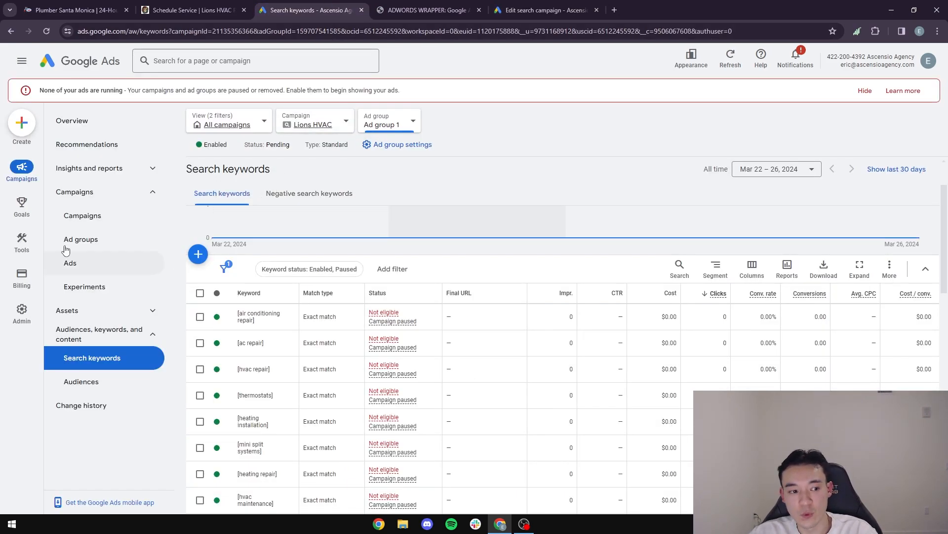
{"action": "mouse_move", "coordinate": [19, 249]}
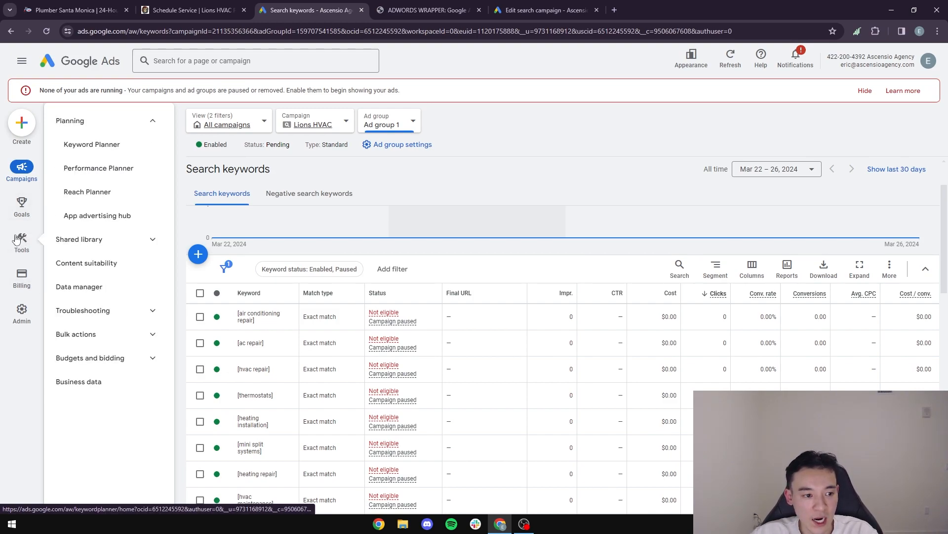
{"action": "left_click", "coordinate": [99, 156]}
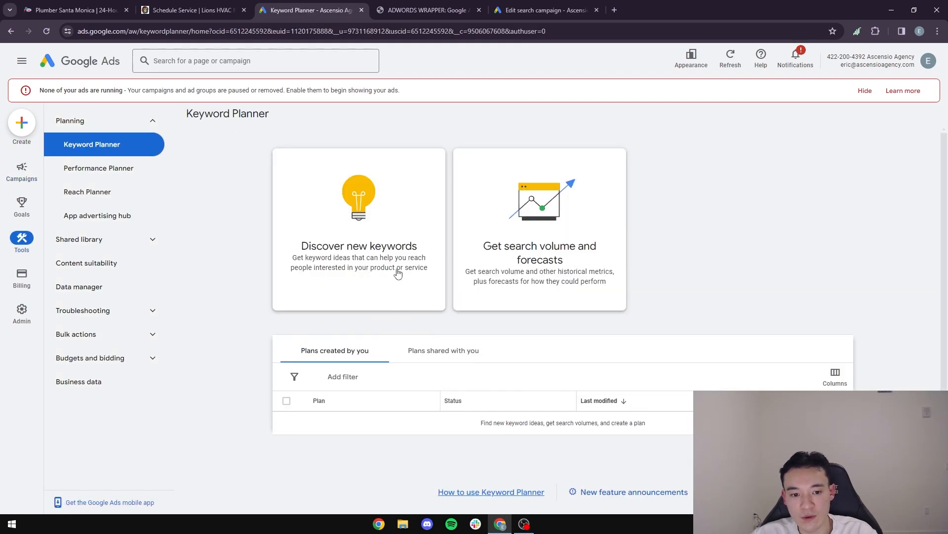
{"action": "left_click", "coordinate": [398, 271]}
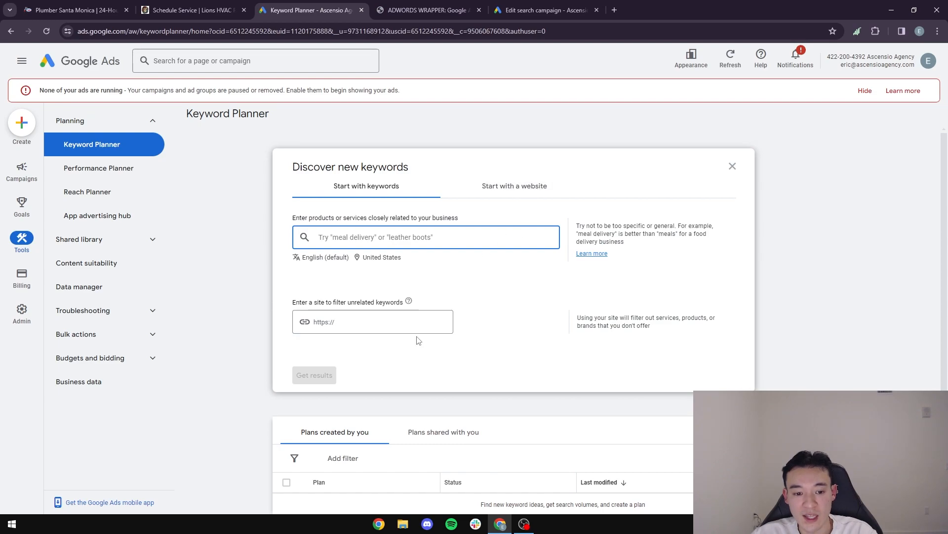
{"action": "scroll", "coordinate": [386, 357], "scroll_direction": "down", "scroll_amount": 2}
{"action": "left_click", "coordinate": [388, 223]}
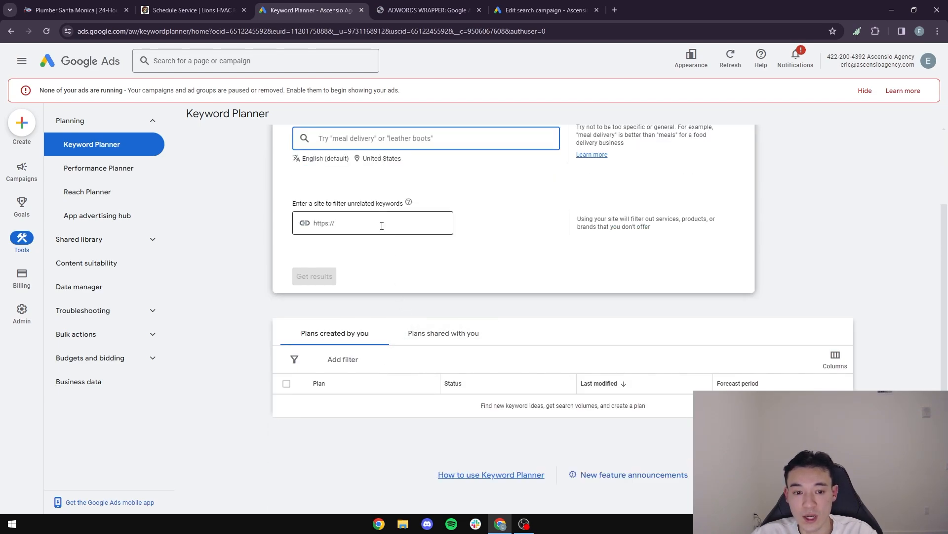